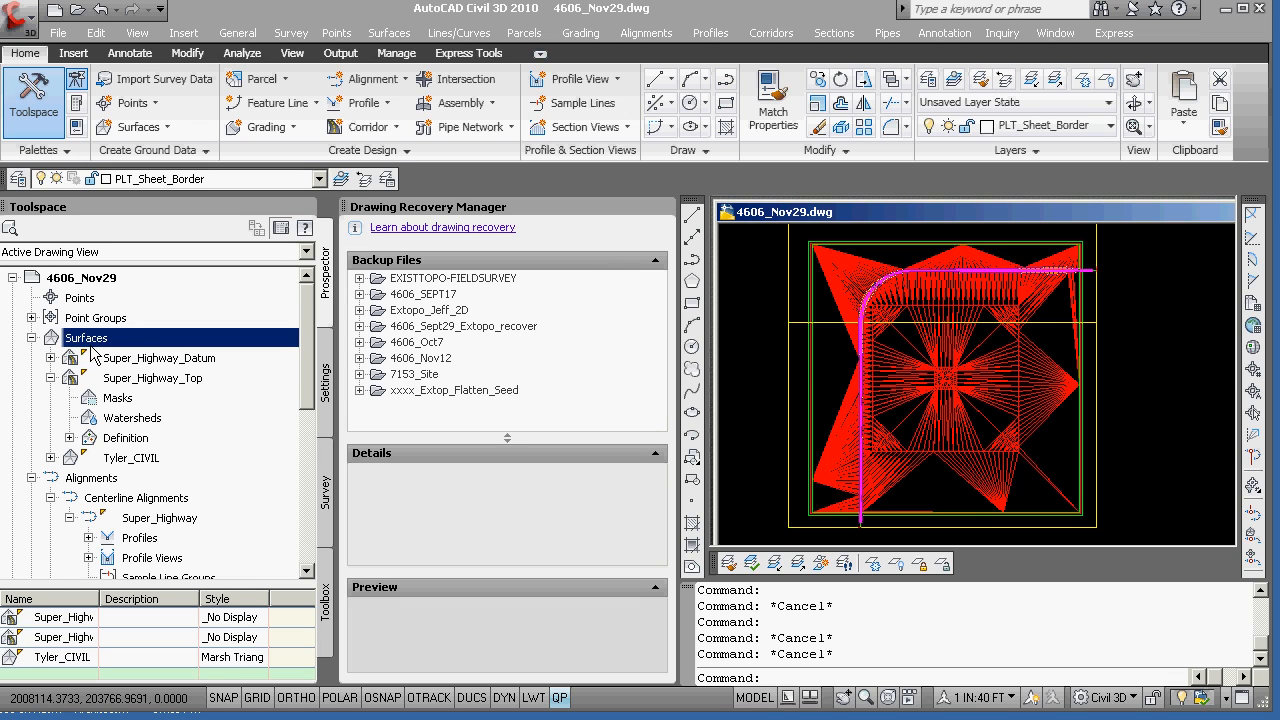
- Tidy the surfaces tree and review the general surface properties of Super_Highway_Datum and Super_Highway_Top, including their surface styles
{"action": "left_click", "coordinate": [50, 378]}
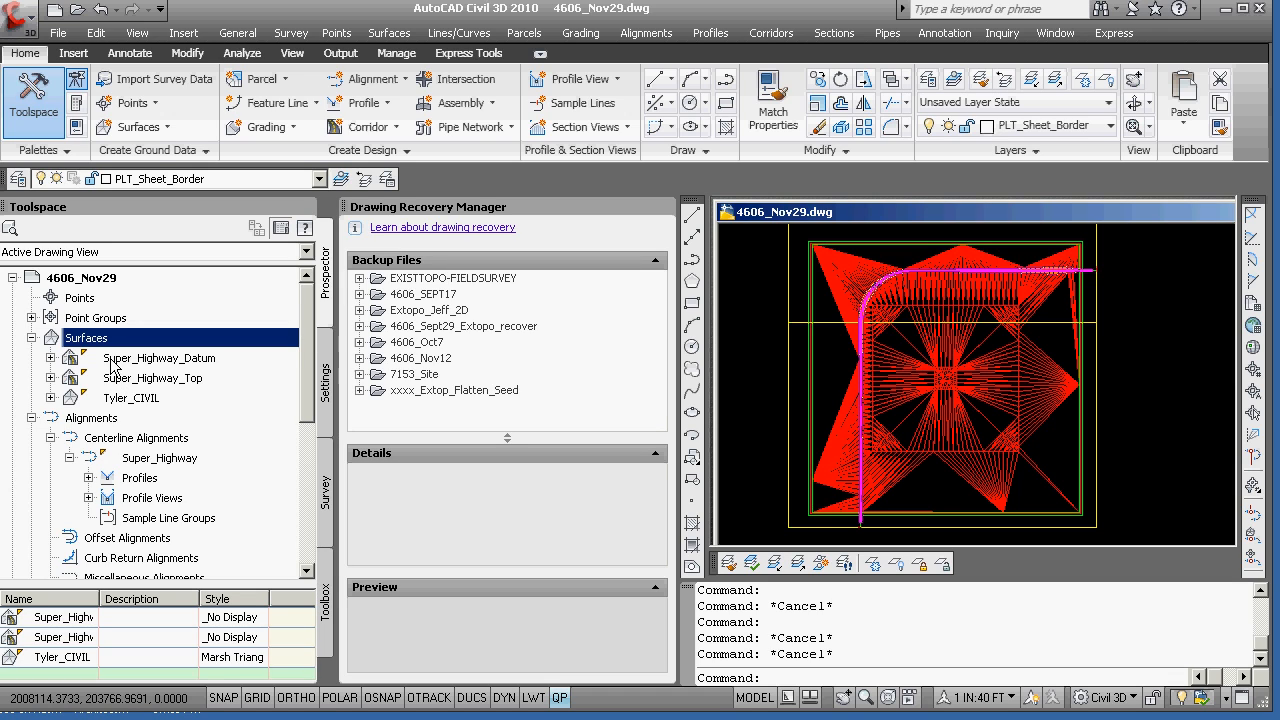
{"action": "left_click", "coordinate": [51, 398]}
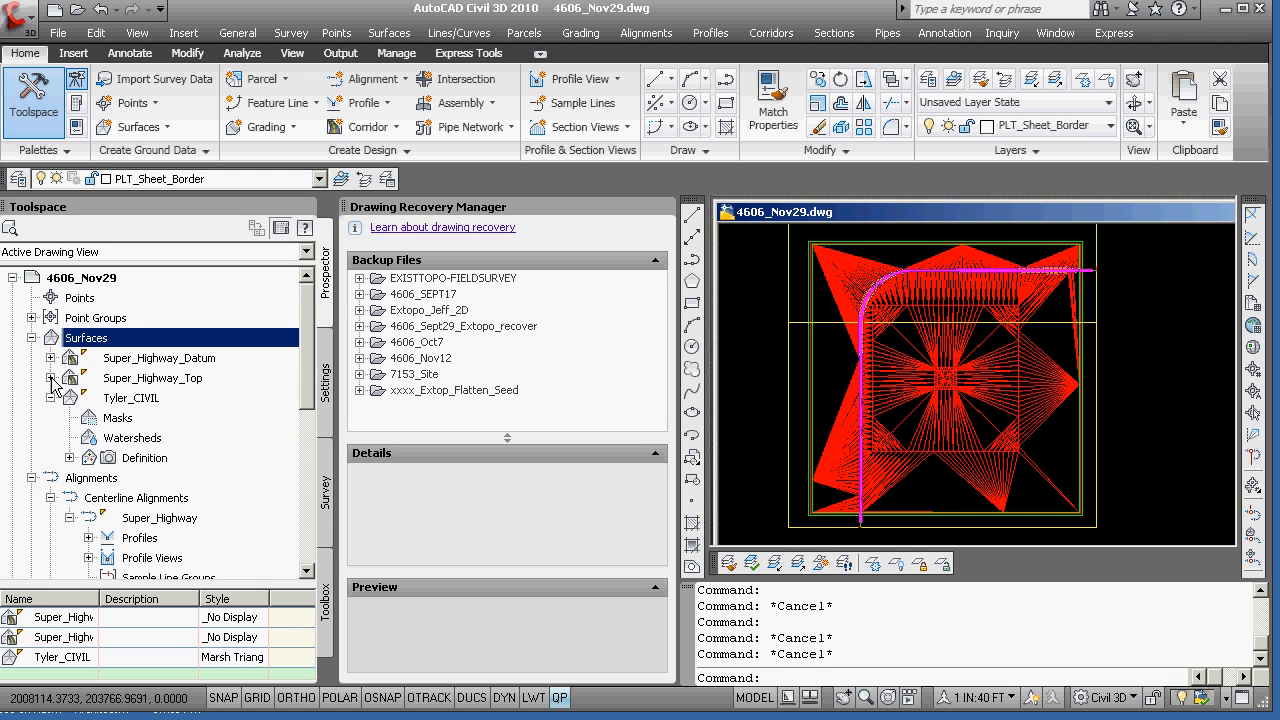
{"action": "left_click", "coordinate": [51, 398]}
{"action": "left_click", "coordinate": [121, 359]}
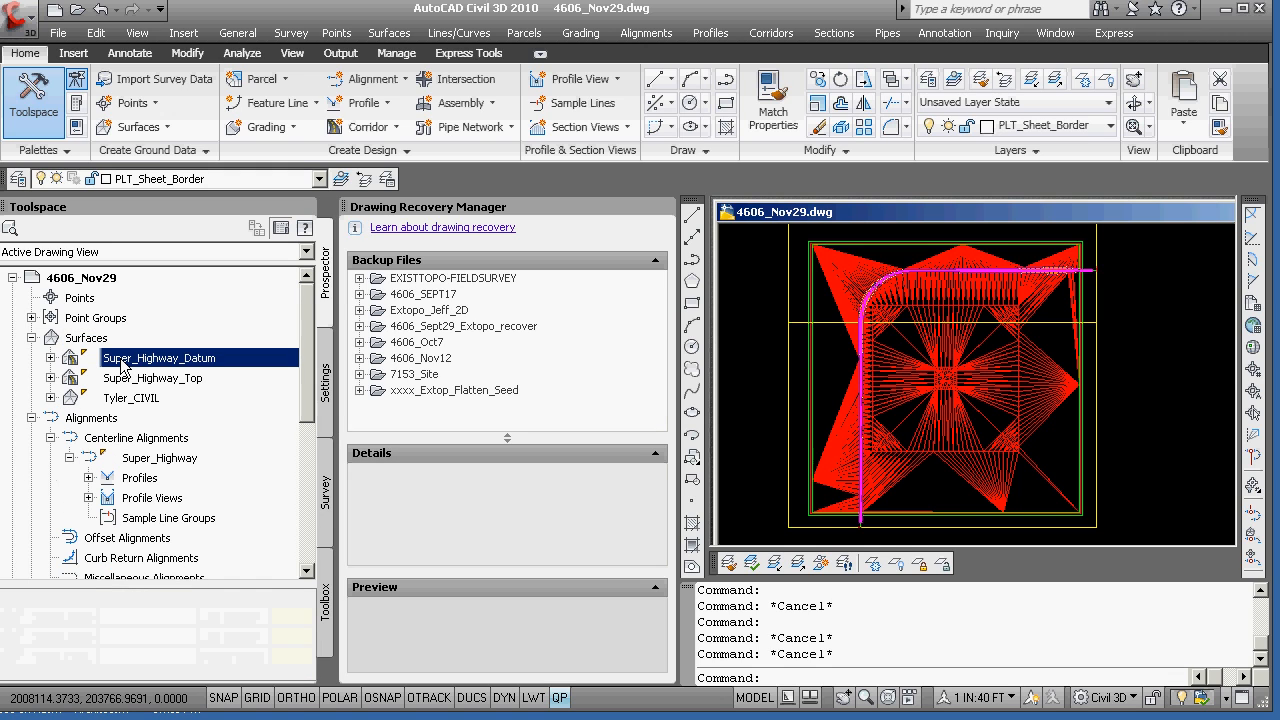
{"action": "right_click", "coordinate": [121, 359]}
{"action": "left_click", "coordinate": [170, 377]}
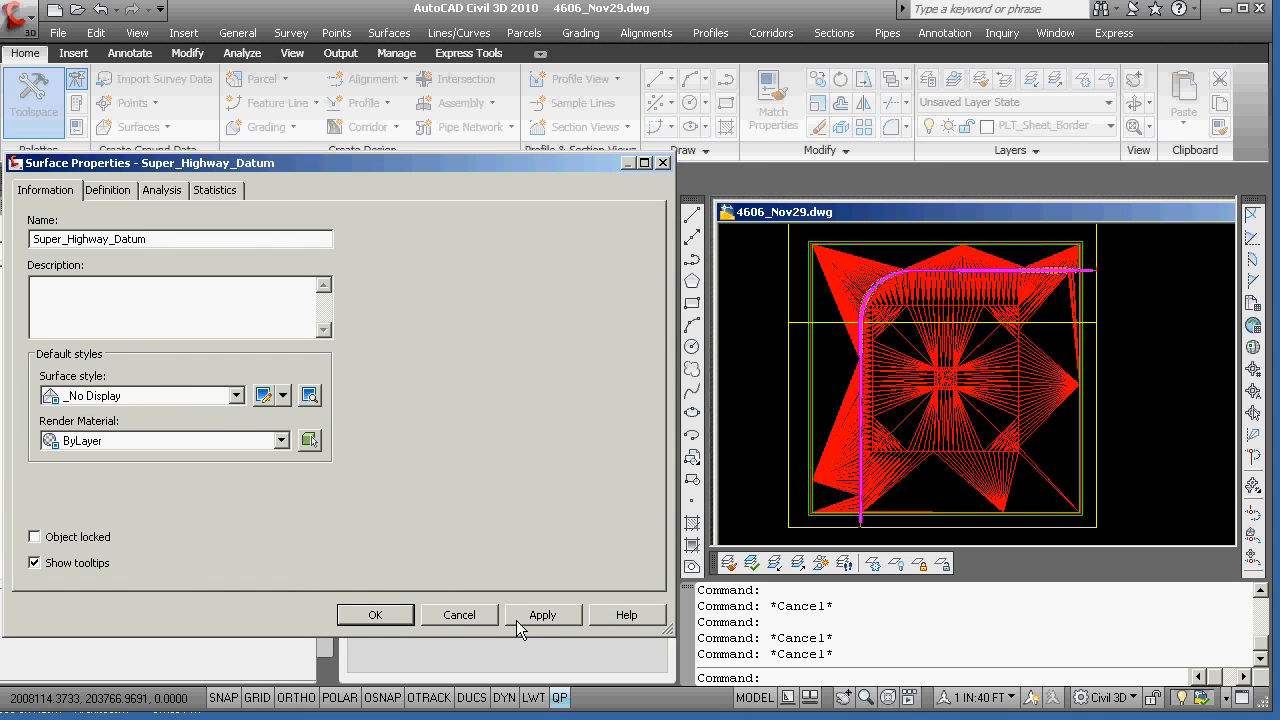
{"action": "left_click", "coordinate": [372, 614]}
{"action": "right_click", "coordinate": [165, 387]}
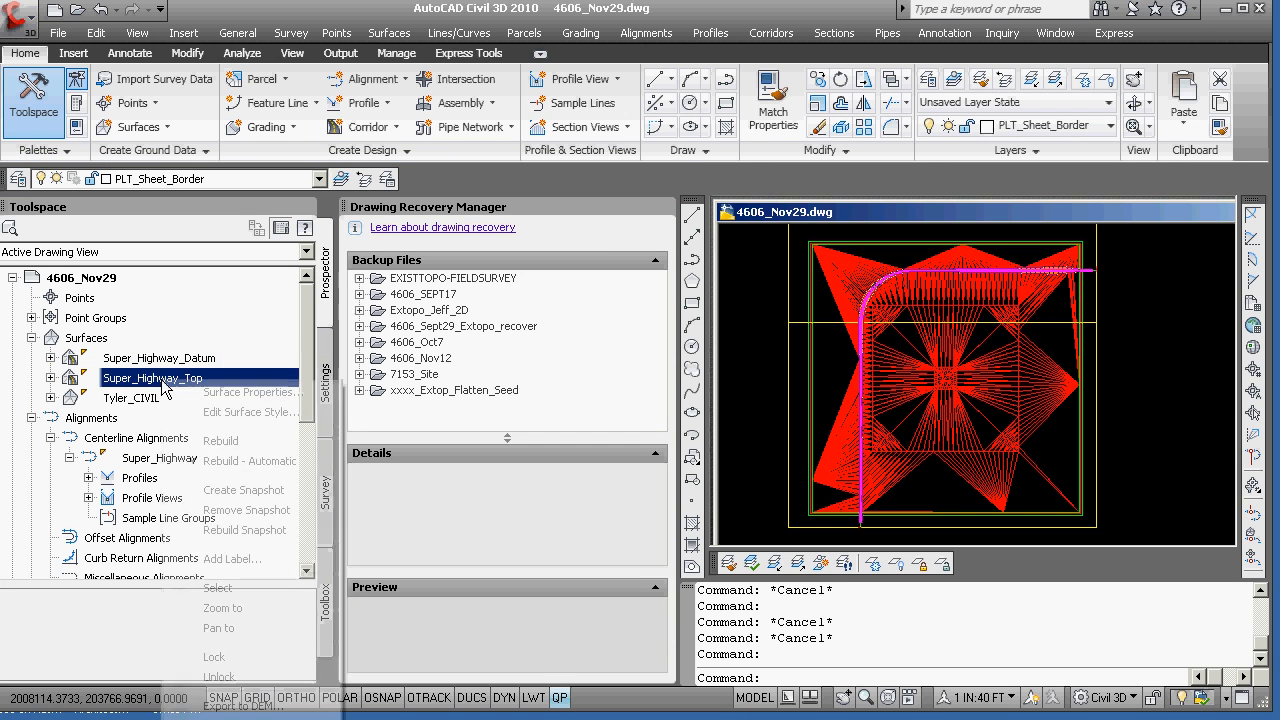
{"action": "left_click", "coordinate": [250, 392]}
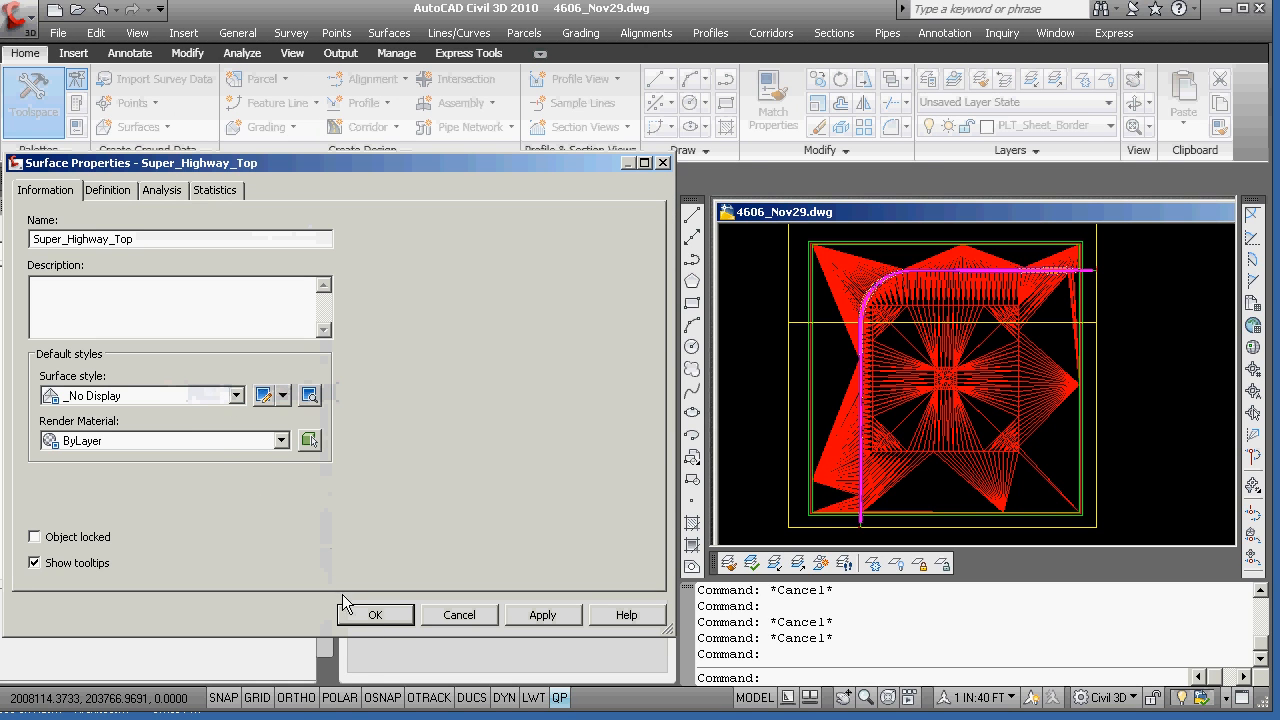
{"action": "left_click", "coordinate": [390, 618]}
- Inspect the available surface styles and render materials in the surface properties of Tyler_CIVIL
{"action": "right_click", "coordinate": [166, 398]}
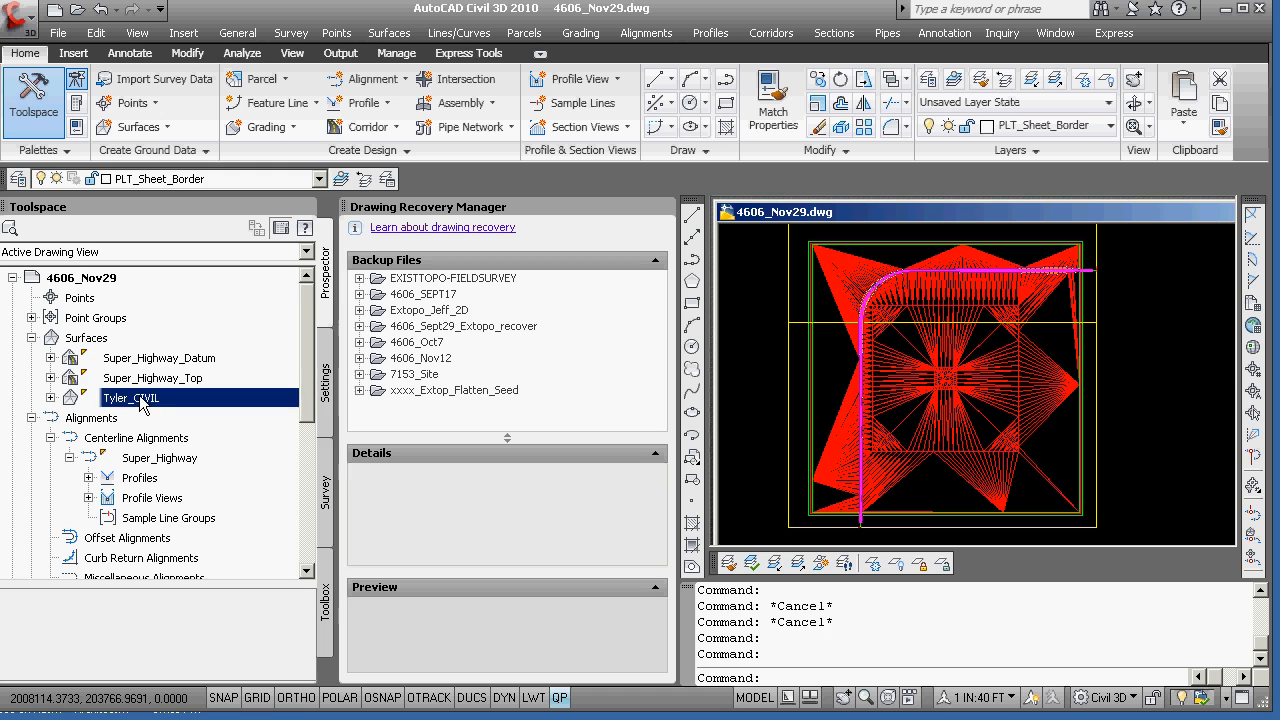
{"action": "left_click", "coordinate": [188, 409]}
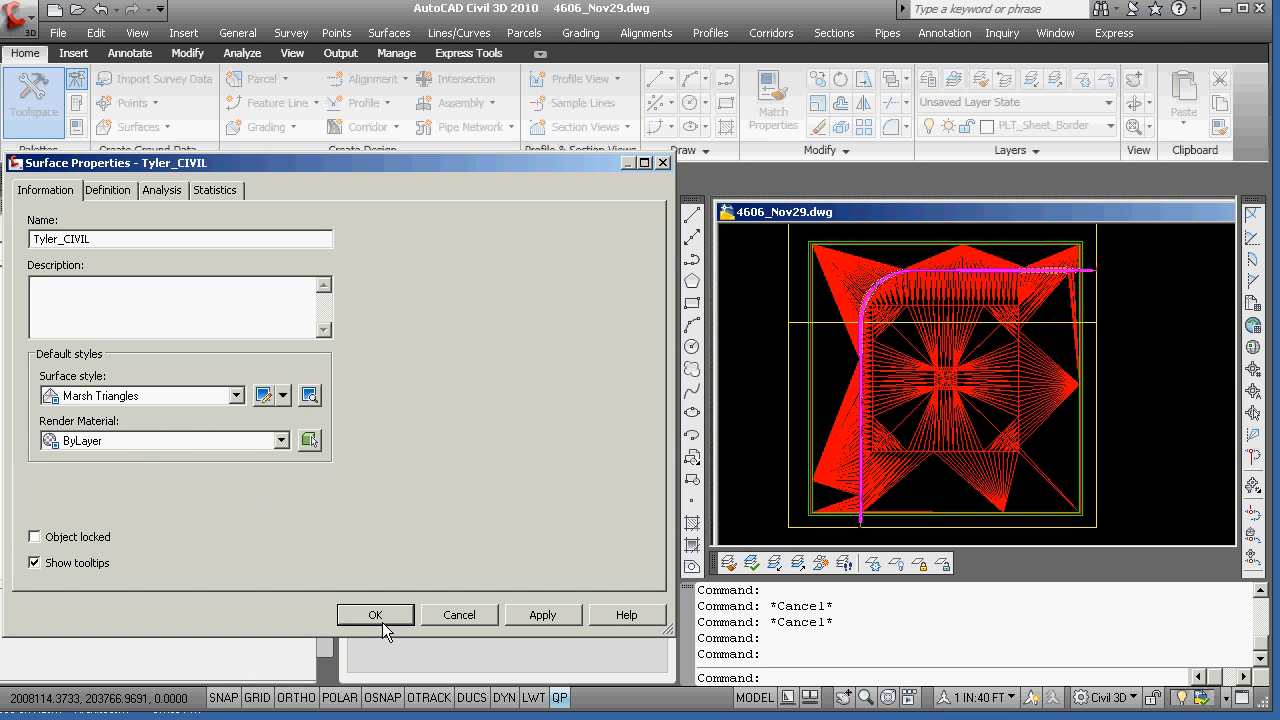
{"action": "left_click", "coordinate": [234, 396]}
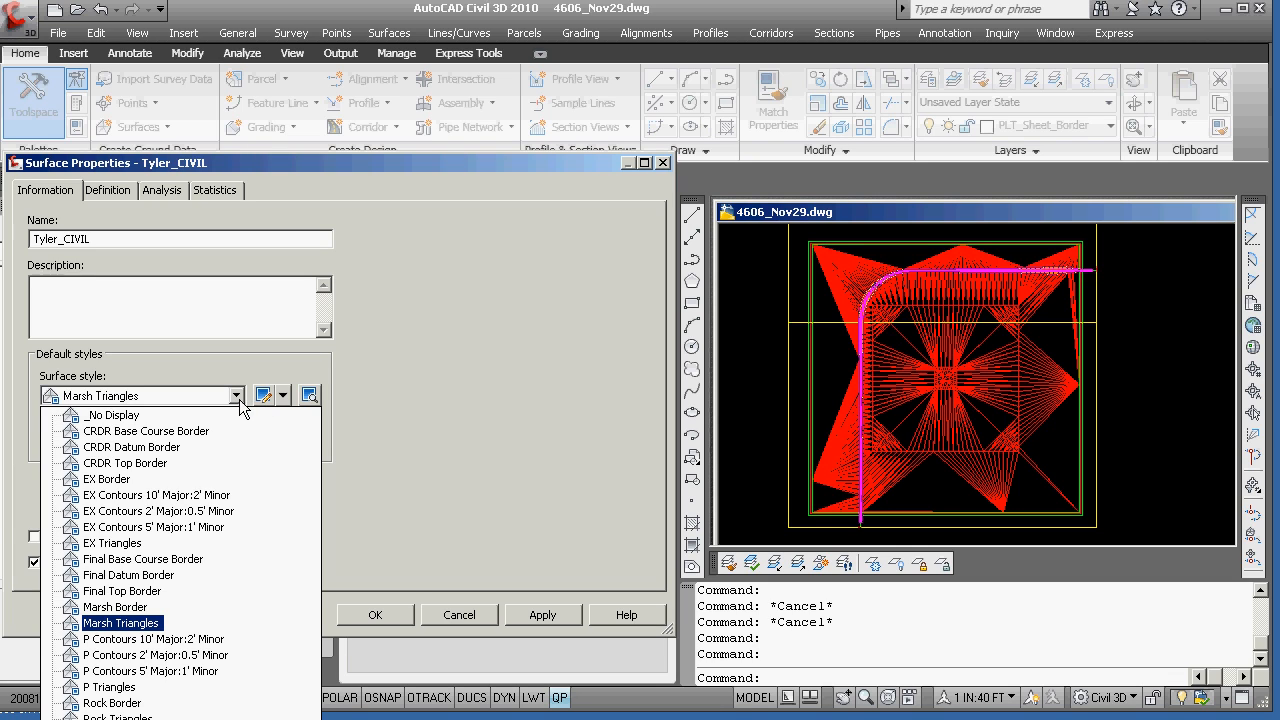
{"action": "left_click", "coordinate": [235, 397]}
{"action": "left_click", "coordinate": [369, 617]}
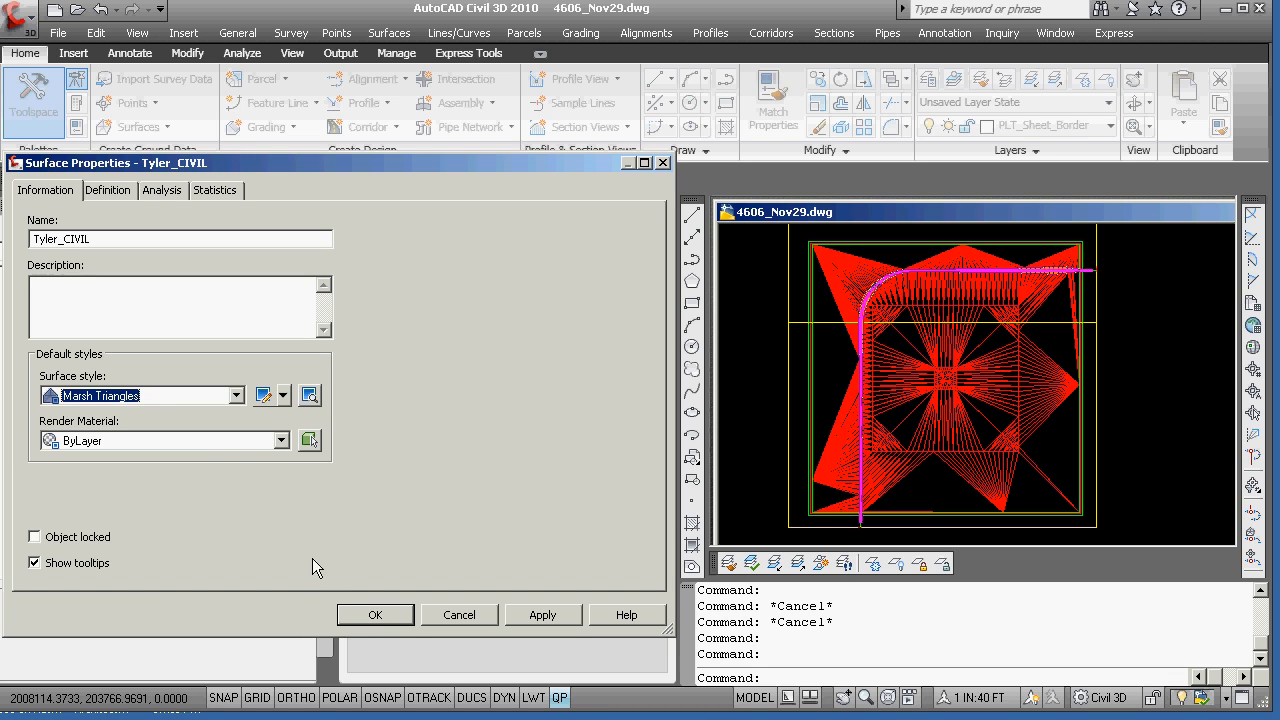
{"action": "left_click", "coordinate": [281, 442]}
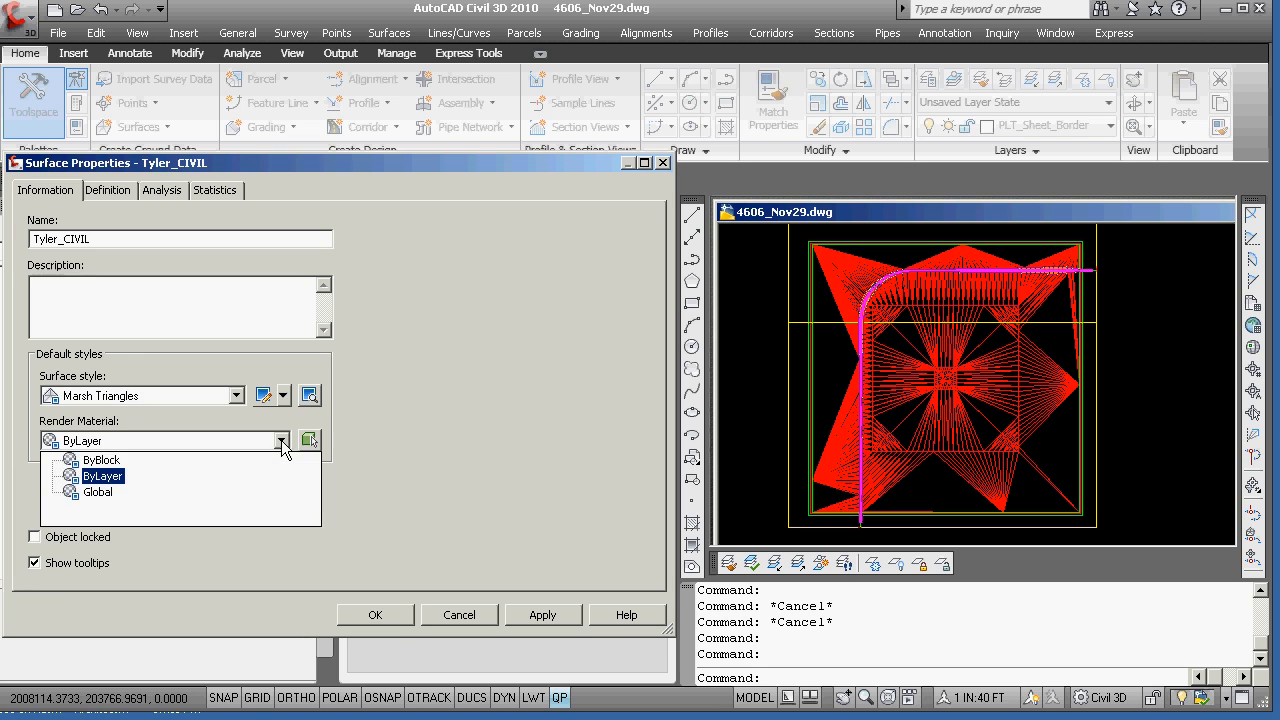
{"action": "left_click", "coordinate": [120, 451]}
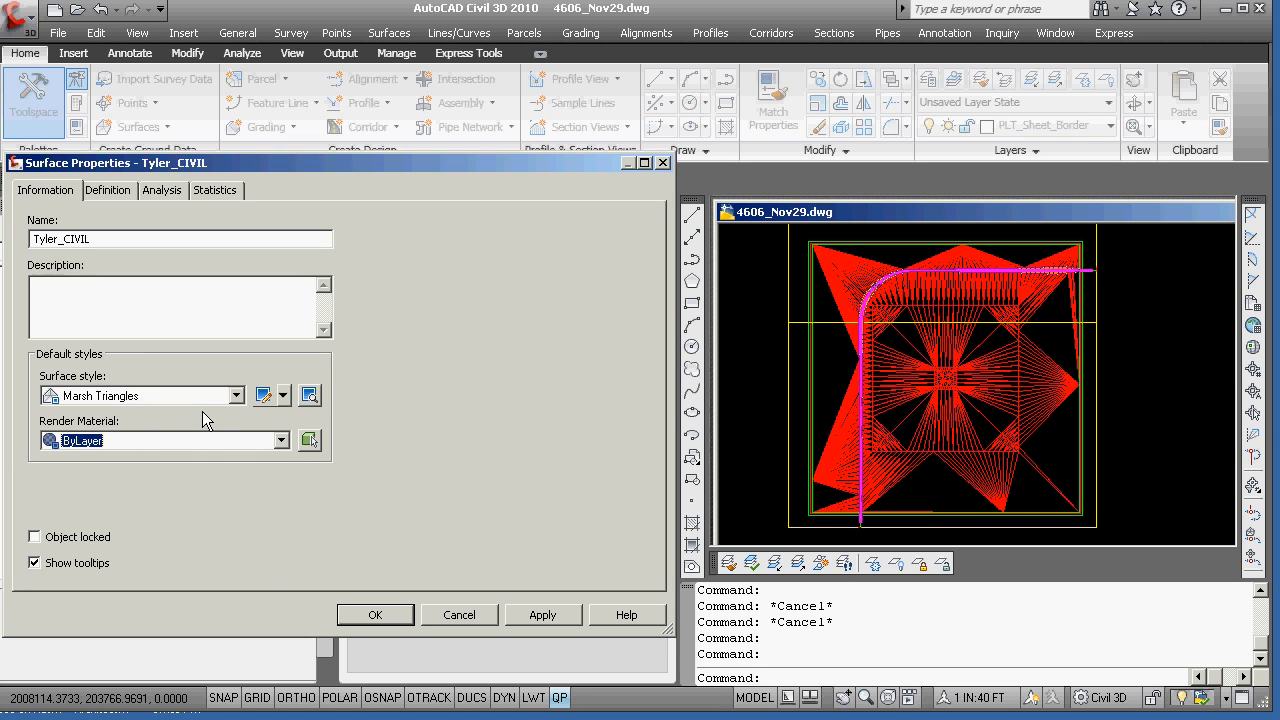
- Examine the Tyler_CIVIL surface's build options, operation list, analysis settings and general information, and leave its properties without applying changes
{"action": "left_click", "coordinate": [104, 192]}
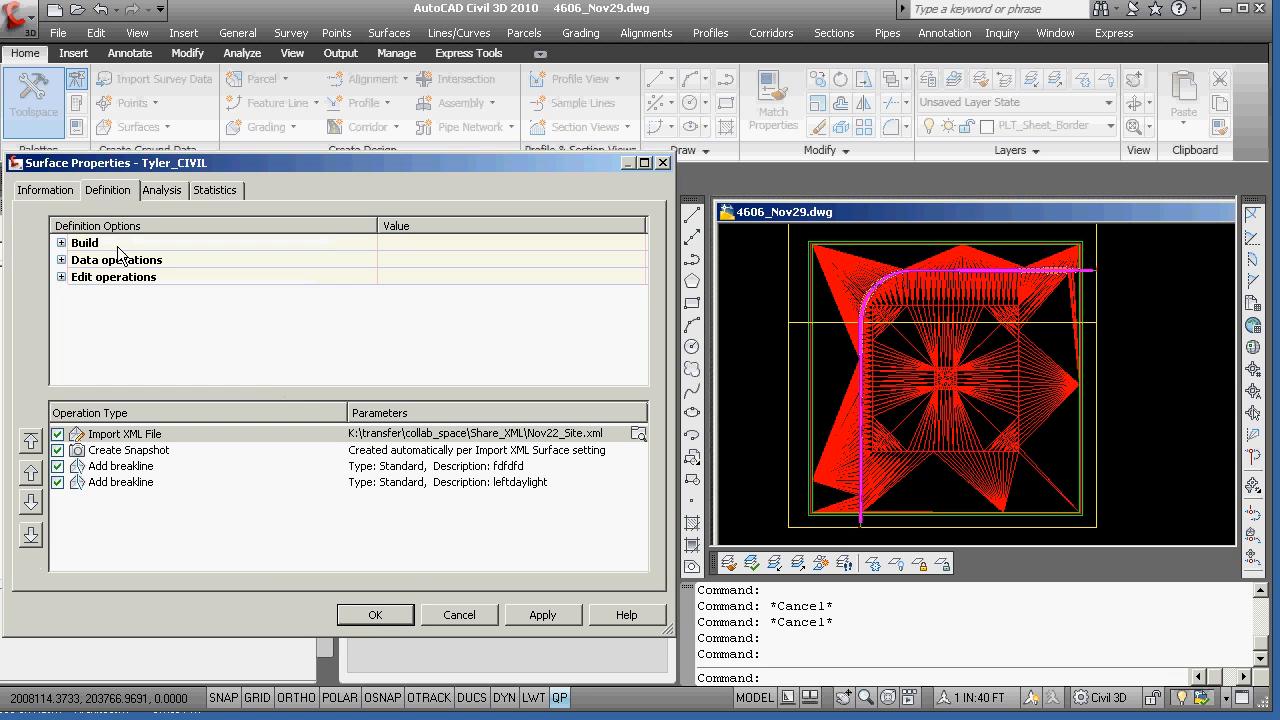
{"action": "left_click", "coordinate": [61, 243]}
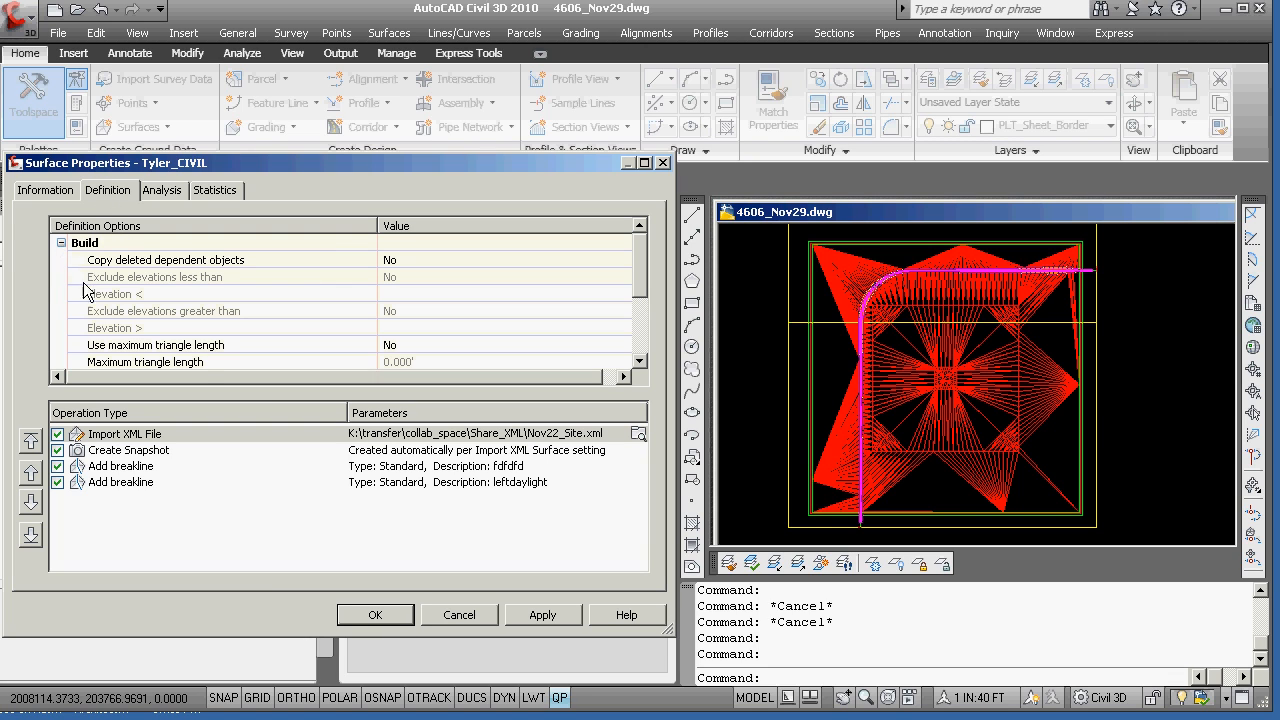
{"action": "left_click", "coordinate": [643, 362]}
{"action": "left_click", "coordinate": [643, 362]}
{"action": "left_click", "coordinate": [640, 362]}
{"action": "left_click", "coordinate": [640, 362]}
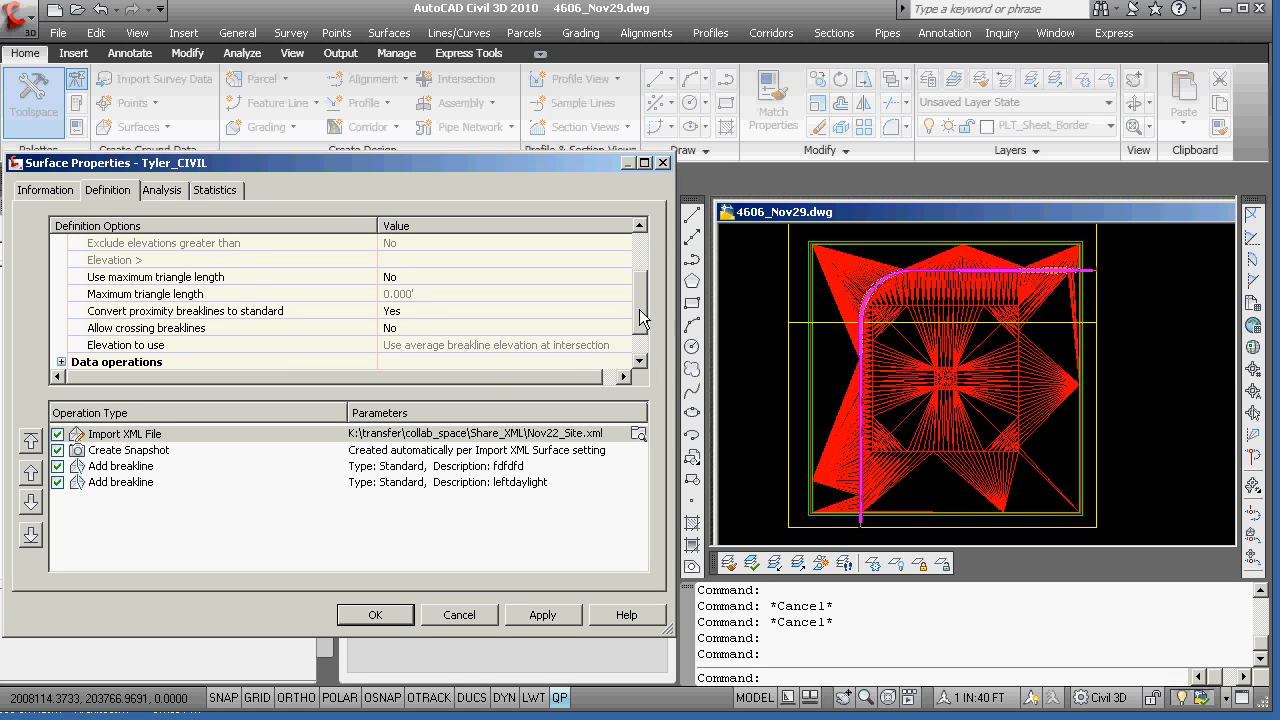
{"action": "left_click_drag", "start_coordinate": [639, 309], "coordinate": [638, 266]}
{"action": "left_click", "coordinate": [165, 191]}
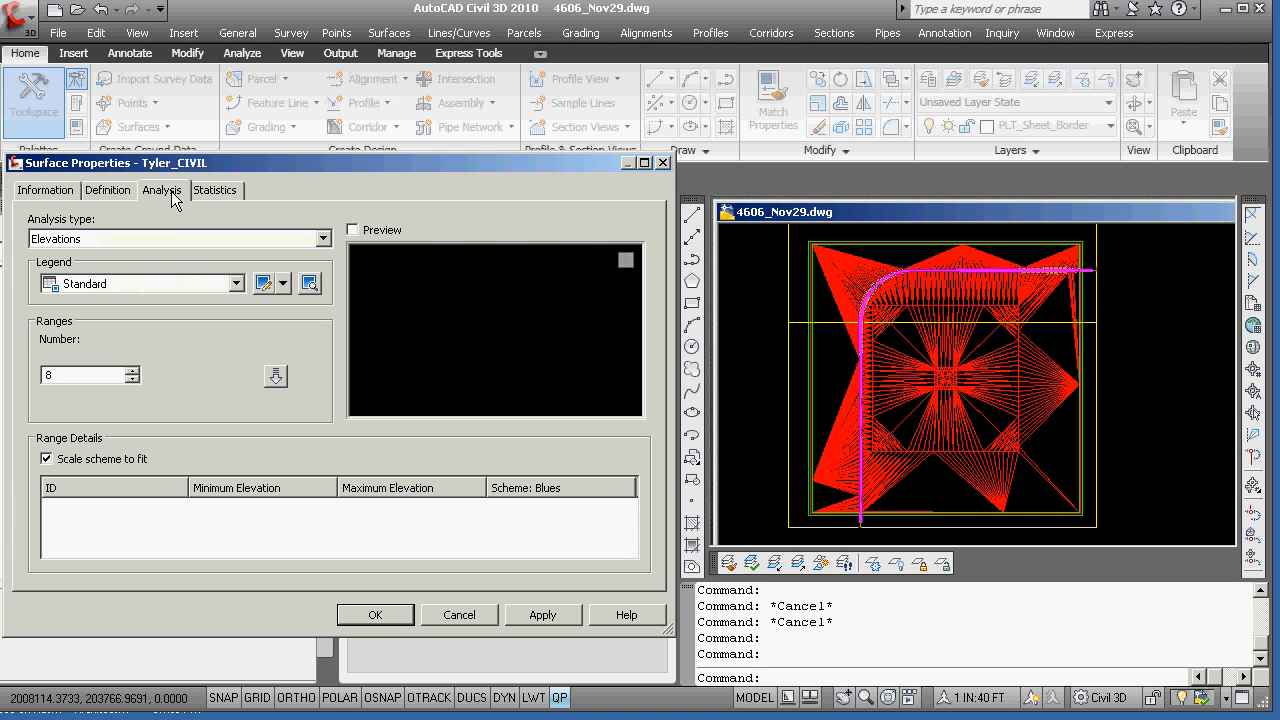
{"action": "left_click", "coordinate": [103, 192]}
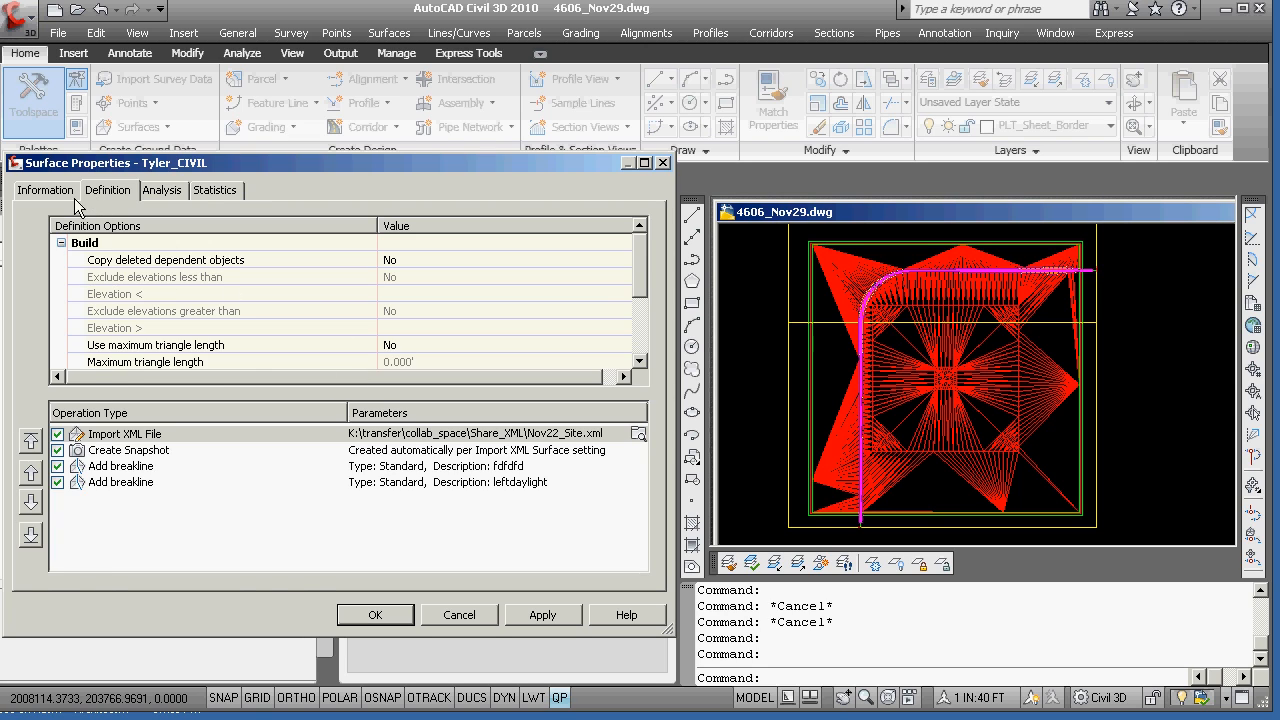
{"action": "left_click", "coordinate": [58, 192]}
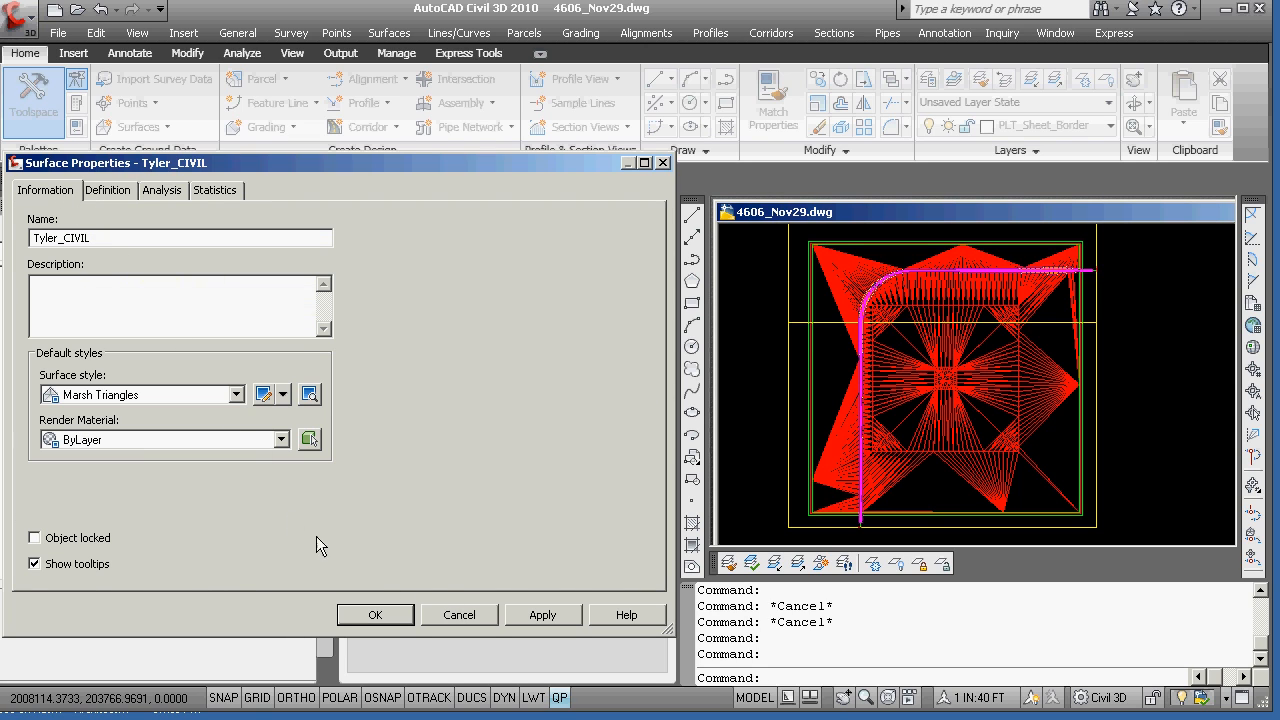
{"action": "left_click", "coordinate": [106, 193]}
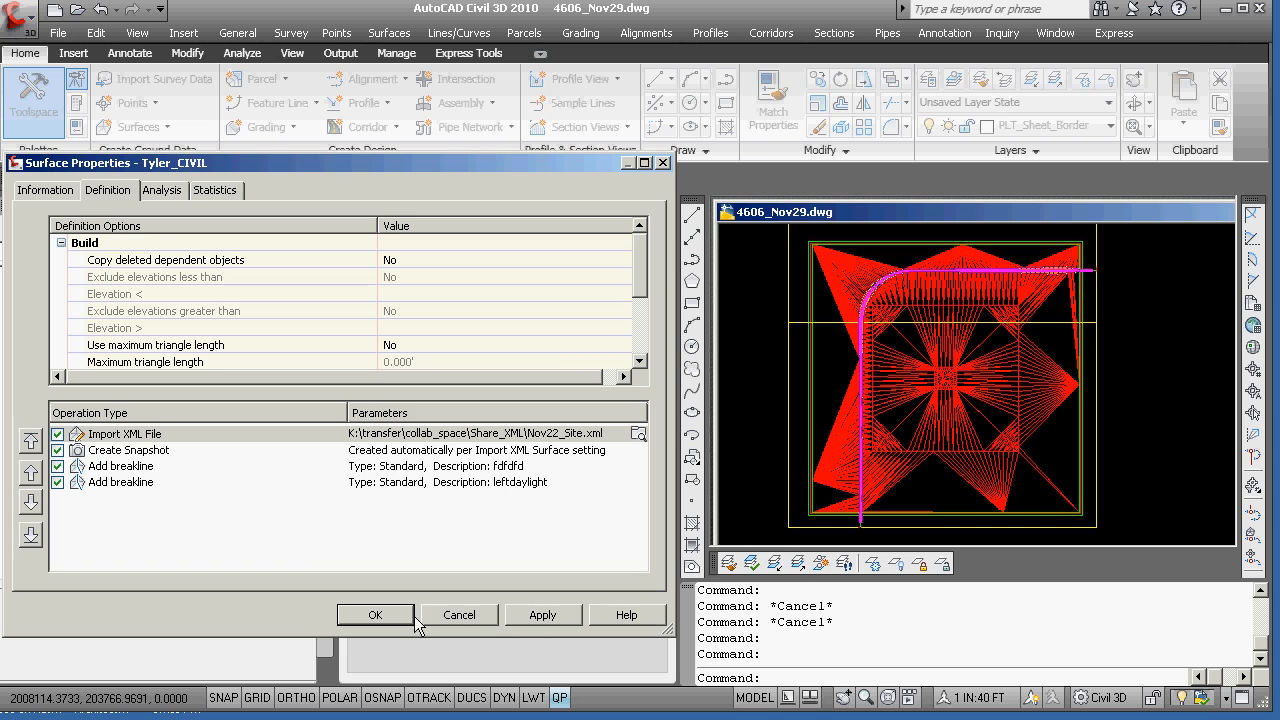
{"action": "left_click", "coordinate": [470, 617]}
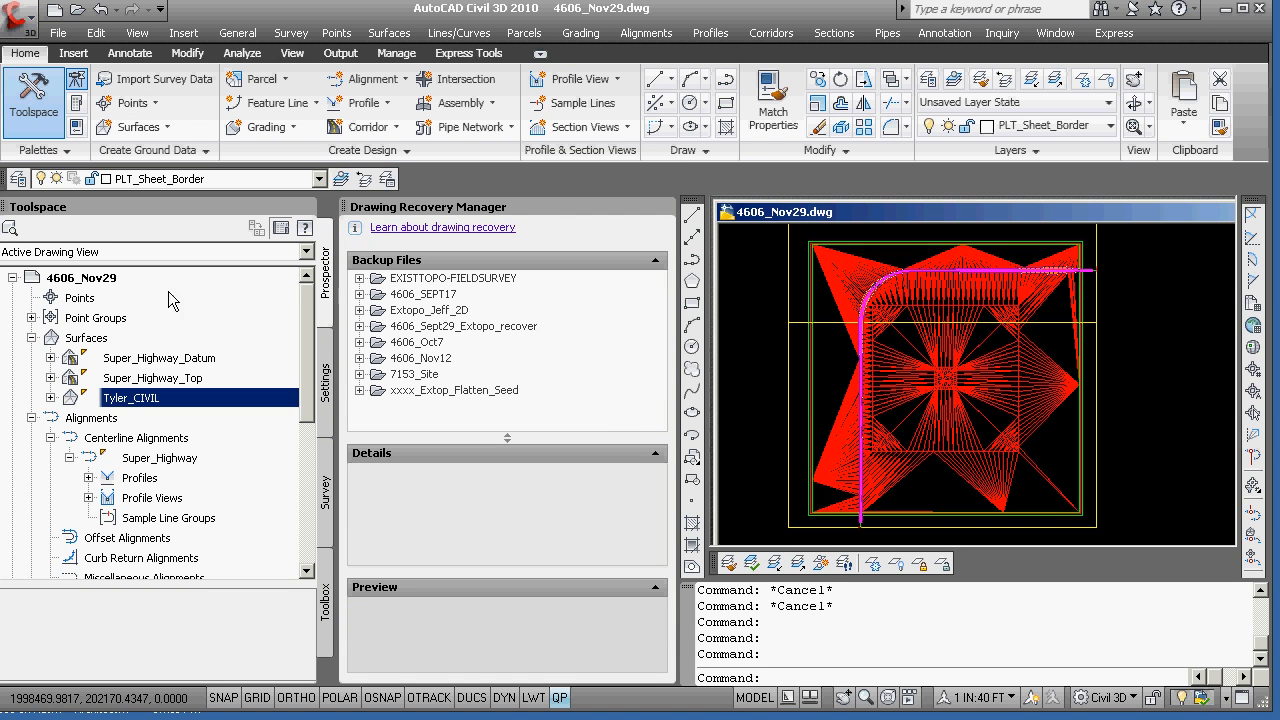
- Extract all triangles from the Tyler_CIVIL surface as drawing objects and clear the selection
{"action": "left_click", "coordinate": [909, 413]}
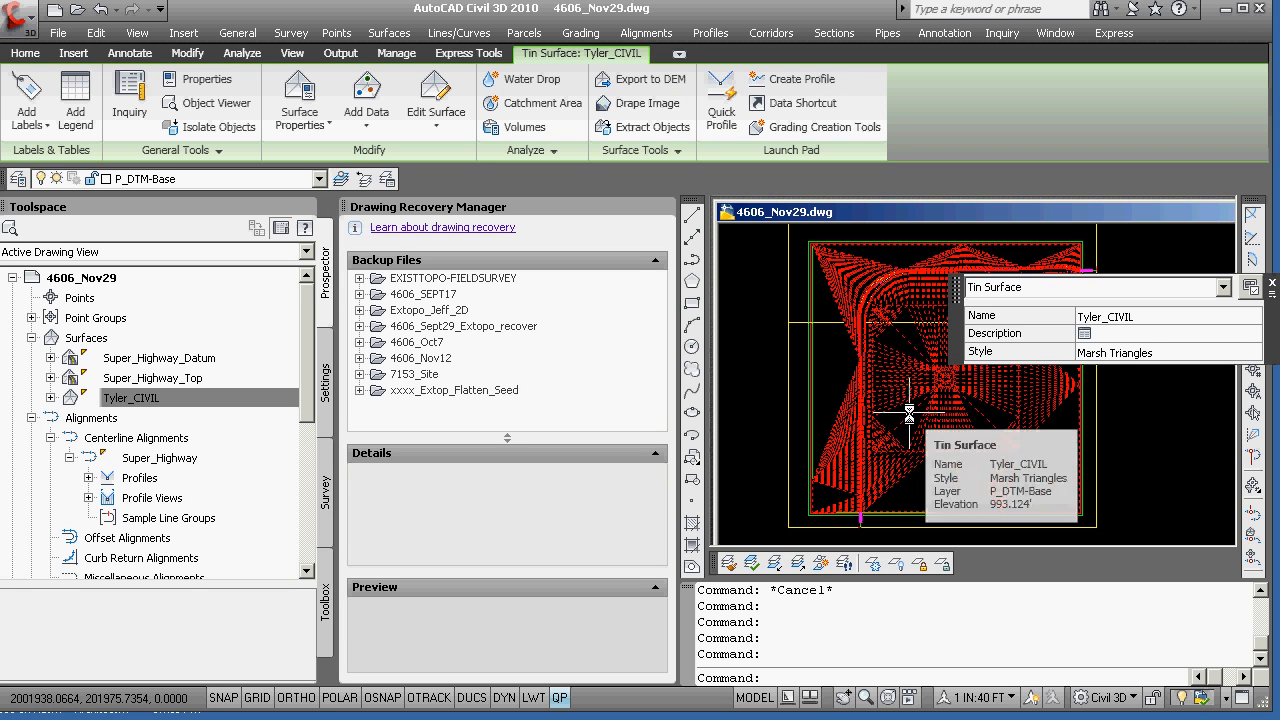
{"action": "left_click", "coordinate": [650, 127]}
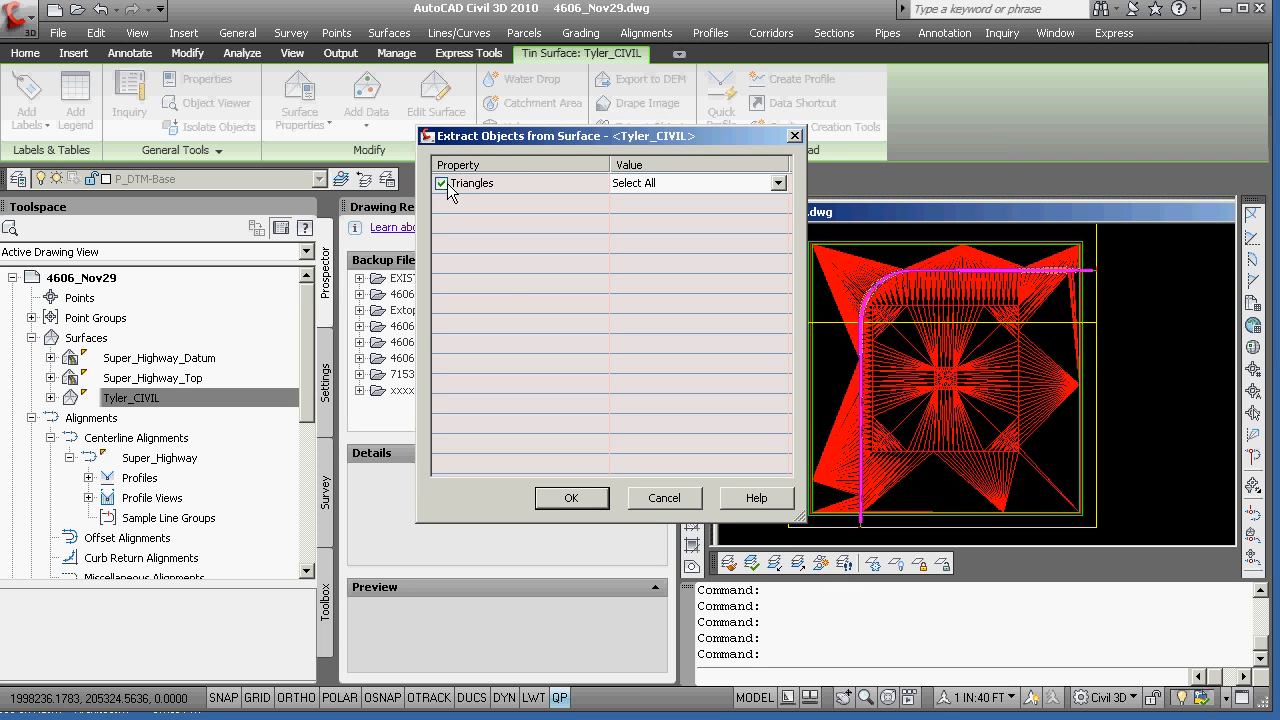
{"action": "left_click", "coordinate": [584, 506]}
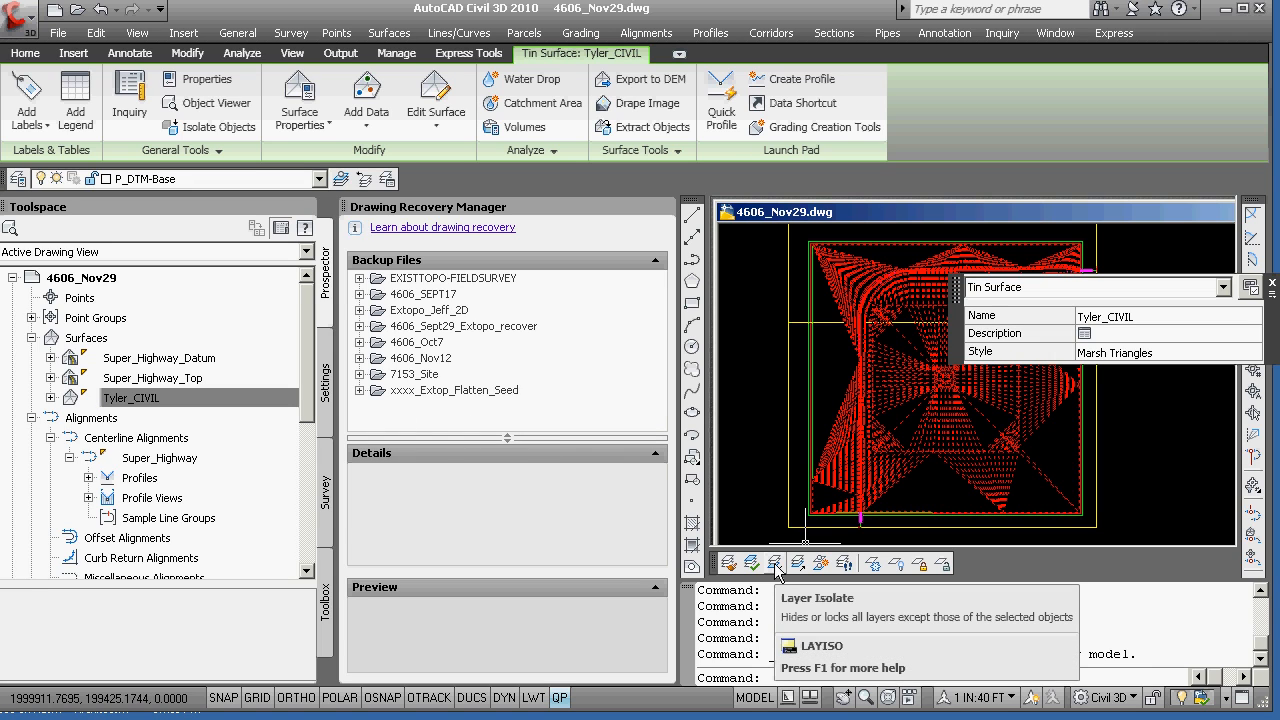
{"action": "key", "text": "Escape"}
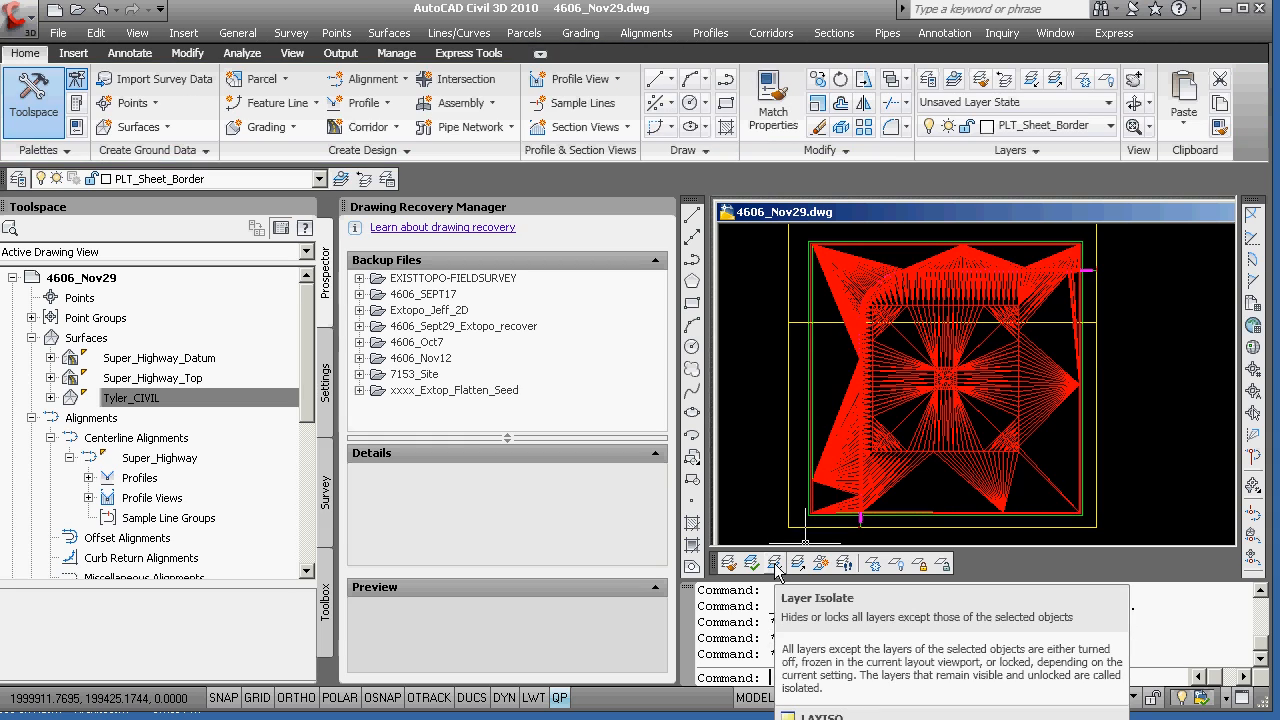
- Isolate the layer of the extracted surface triangles
{"action": "left_click", "coordinate": [776, 565]}
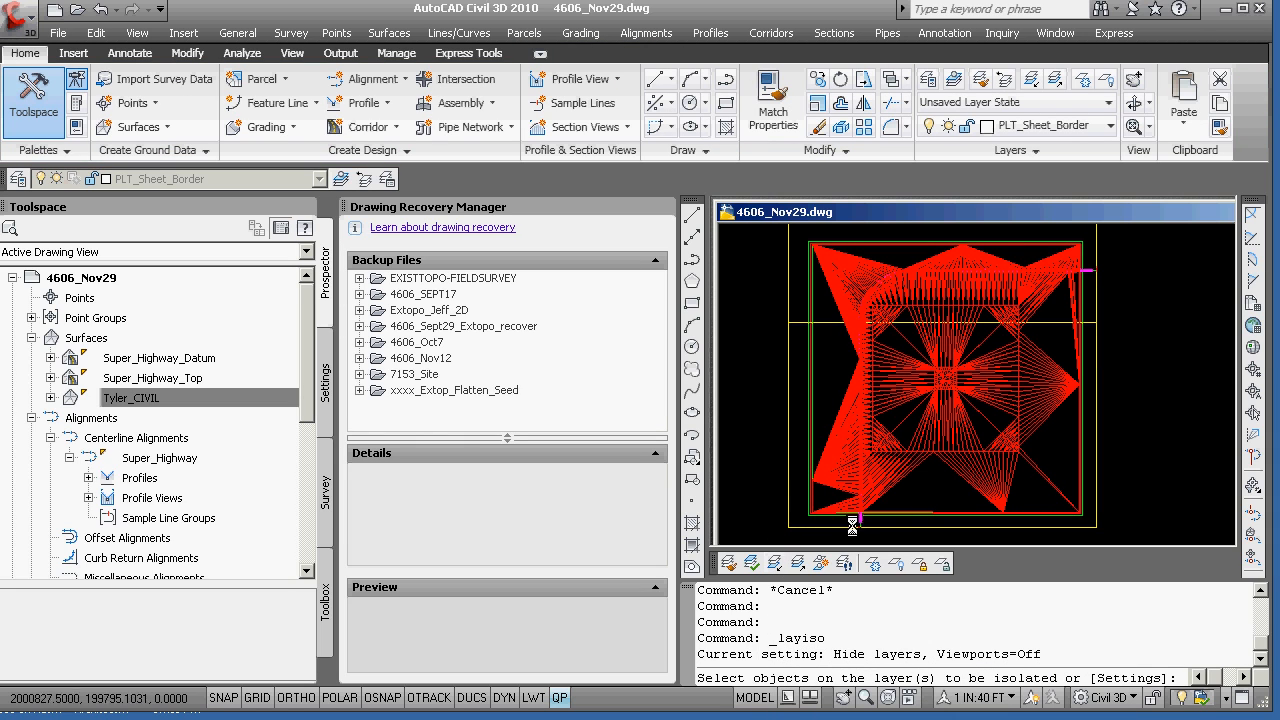
{"action": "left_click", "coordinate": [914, 440]}
{"action": "key", "text": "Return"}
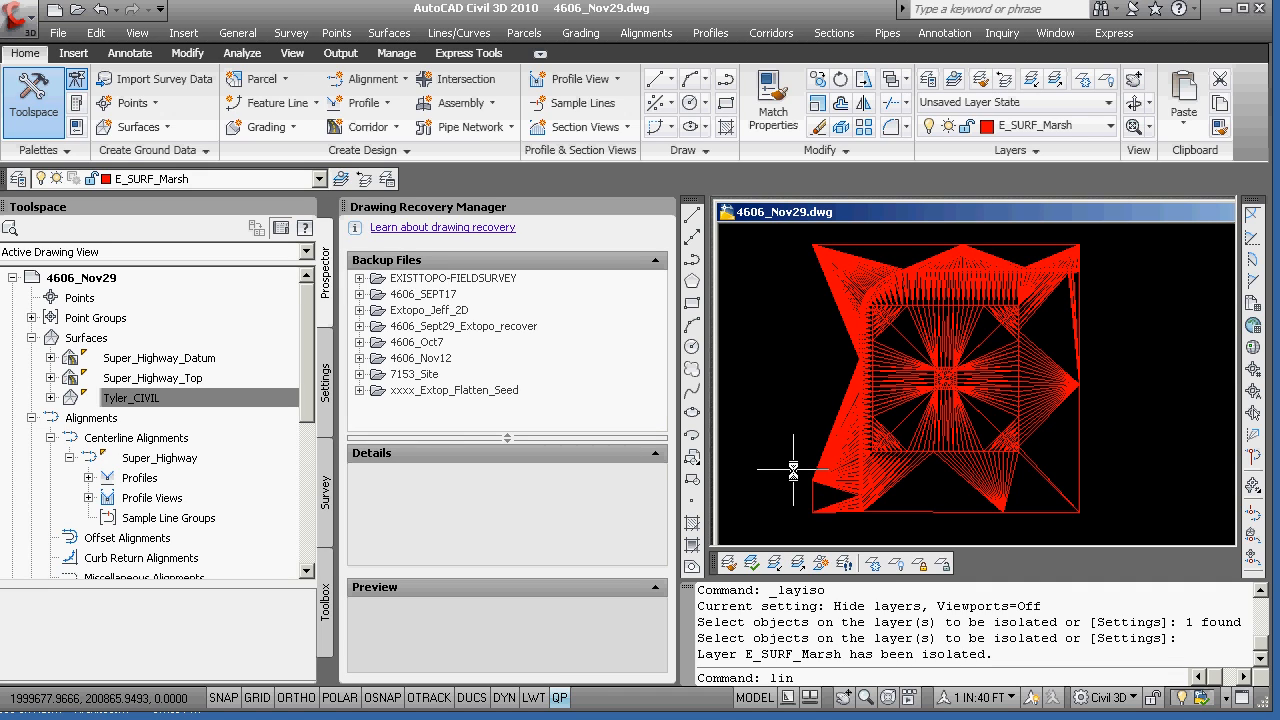
{"action": "type", "text": "e"}
{"action": "key", "text": "Return"}
{"action": "type", "text": "20"}
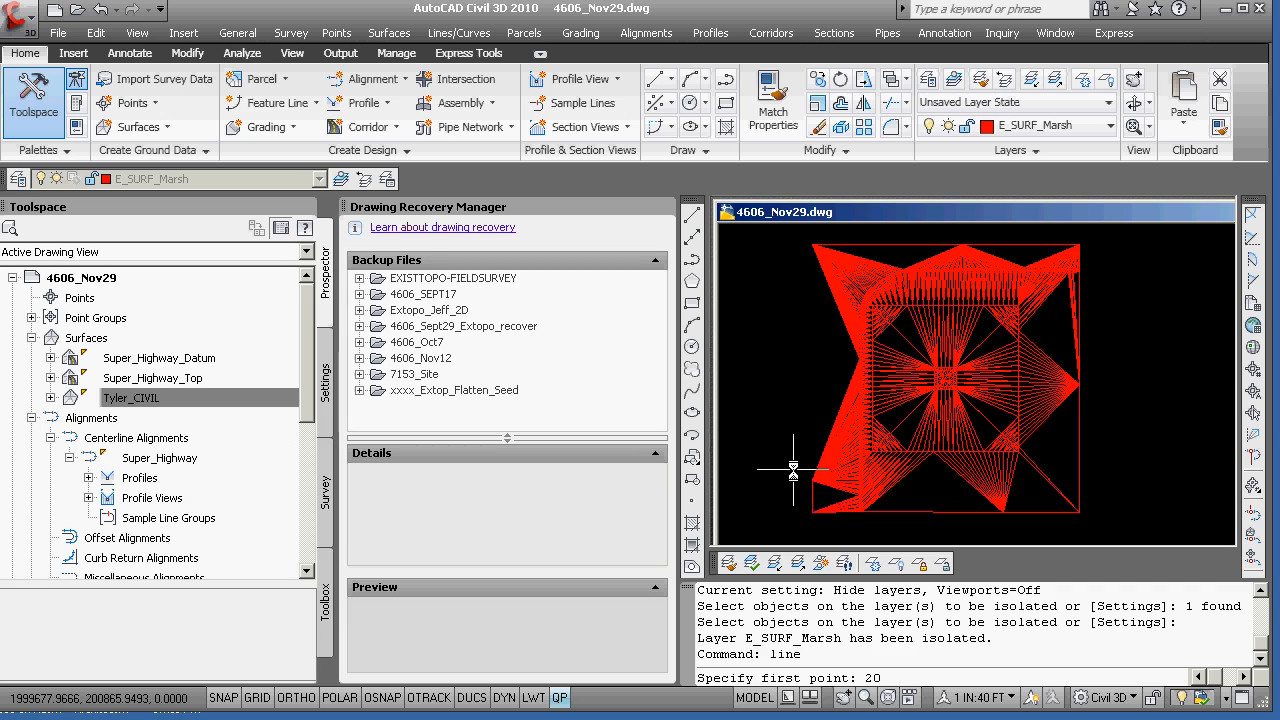
{"action": "type", "text": "00000,200000,0"}
{"action": "key", "text": "Return"}
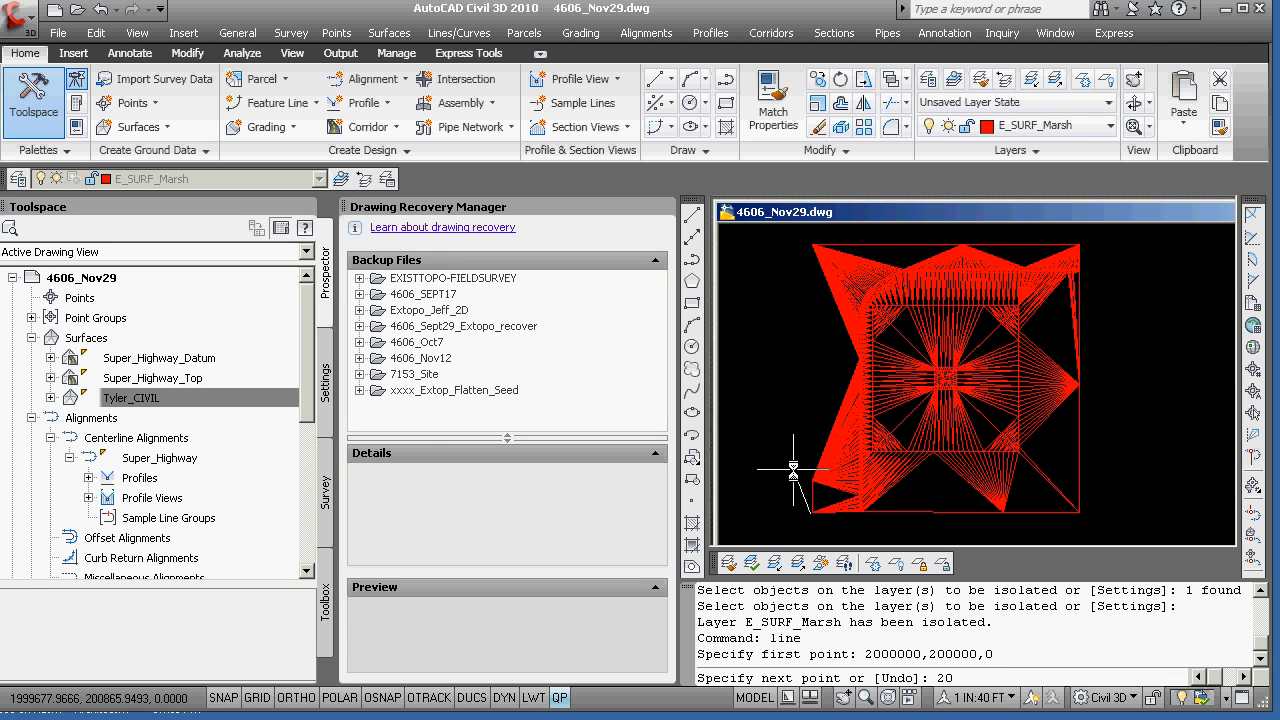
{"action": "key", "text": "Return"}
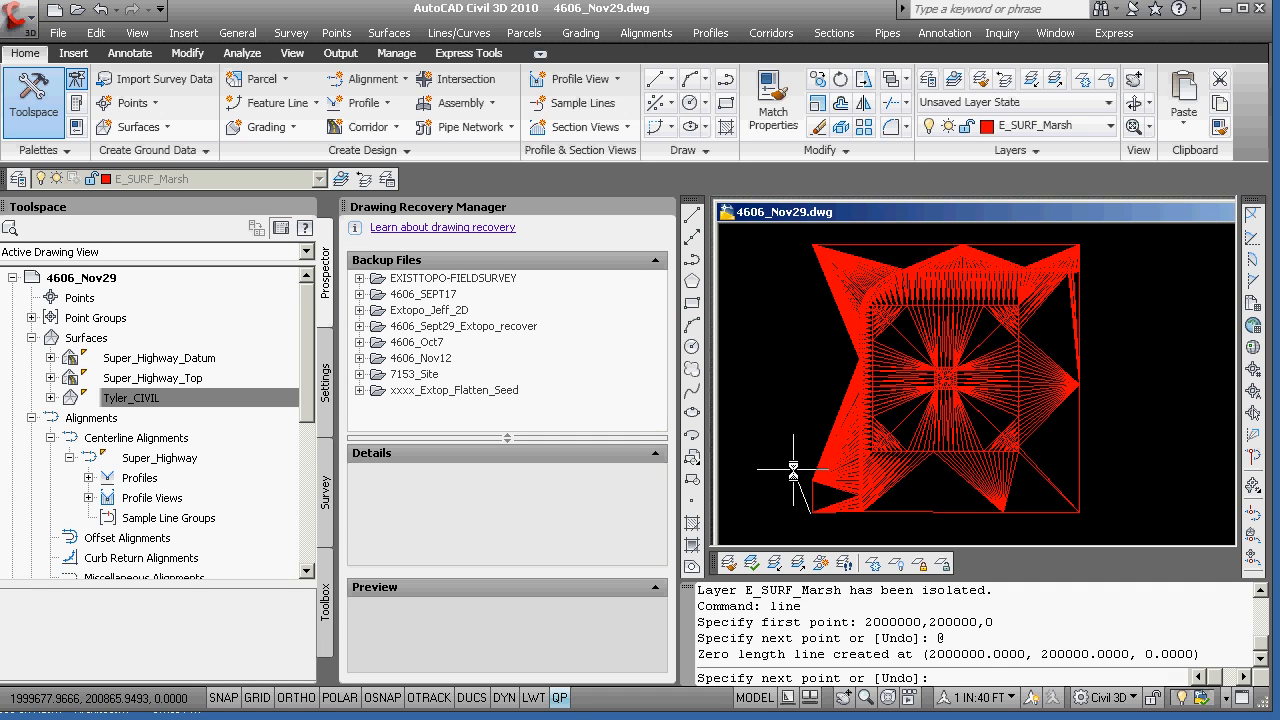
{"action": "key", "text": "Escape"}
{"action": "type", "text": "u"}
{"action": "key", "text": "Return"}
- Draw a vertical reference line from 2000000,200000,0 to the relative point @0,0,2000
{"action": "type", "text": "line"}
{"action": "key", "text": "Return"}
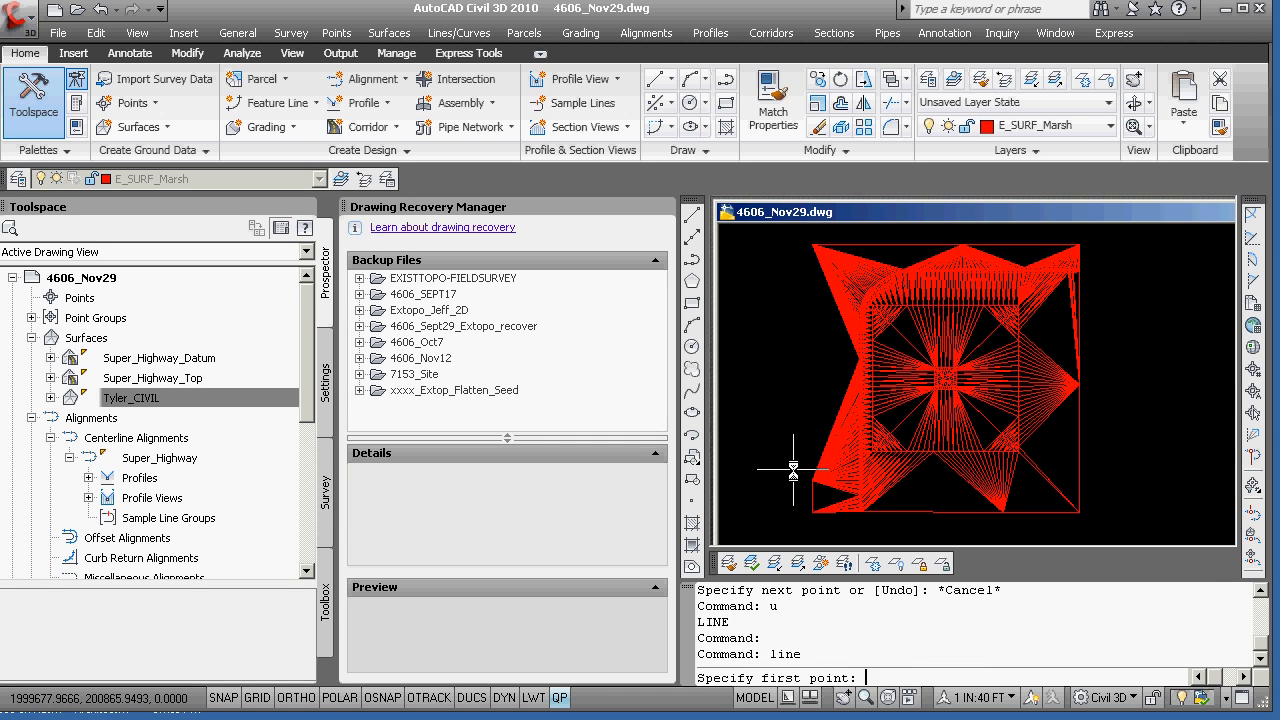
{"action": "type", "text": "2000"}
{"action": "key", "text": "Return"}
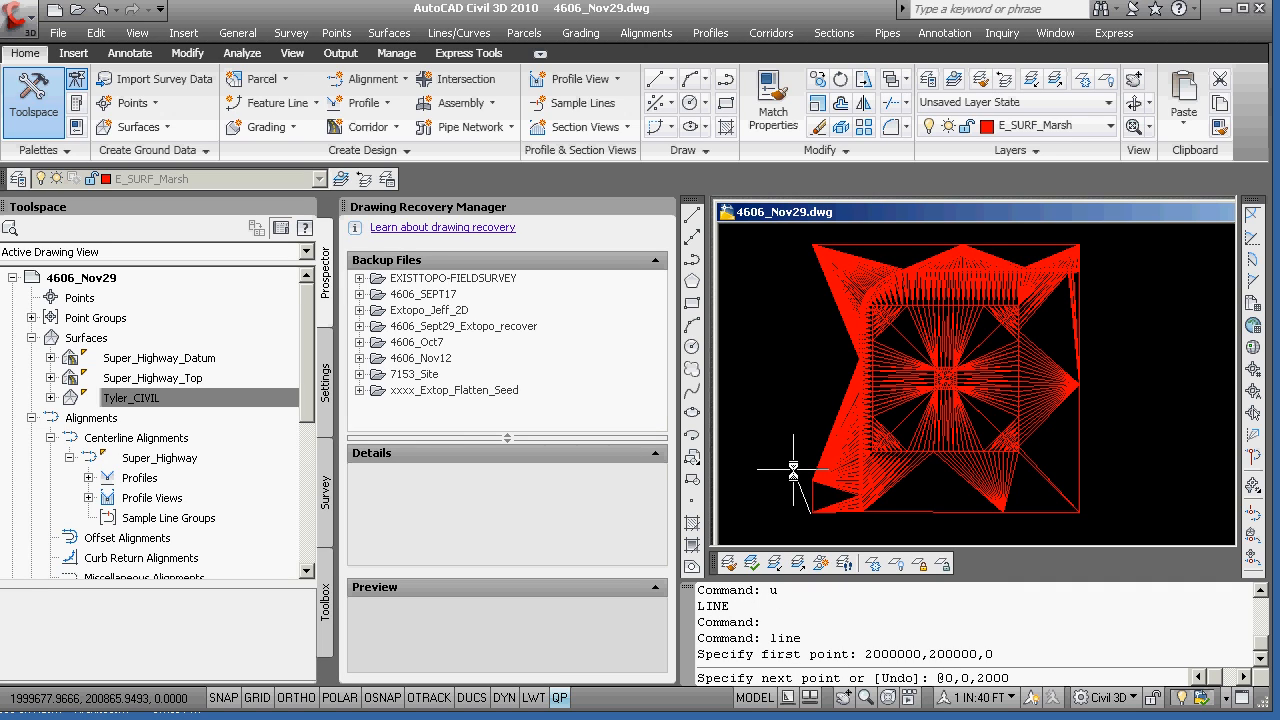
{"action": "key", "text": "Return"}
{"action": "key", "text": "Return"}
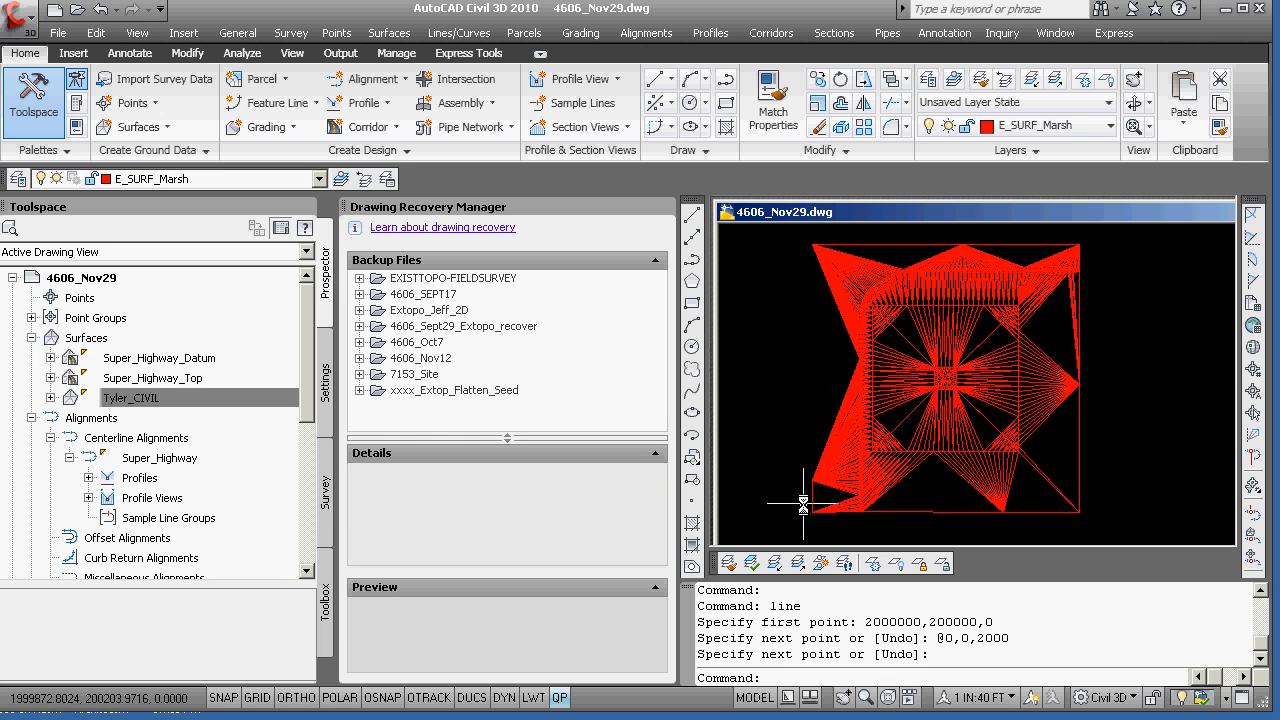
- Start a Write Block export and set its destination file to dec1.dwg in the happytday folder
{"action": "type", "text": "wblock"}
{"action": "key", "text": "Return"}
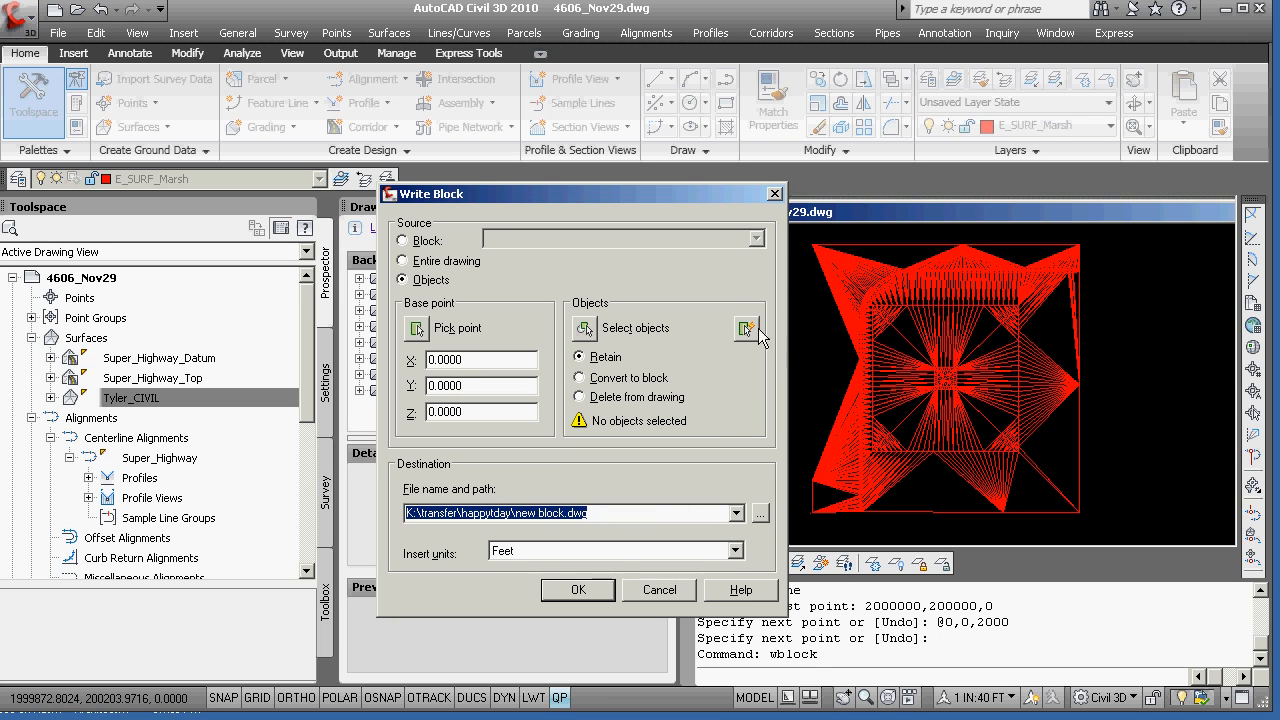
{"action": "left_click", "coordinate": [760, 513]}
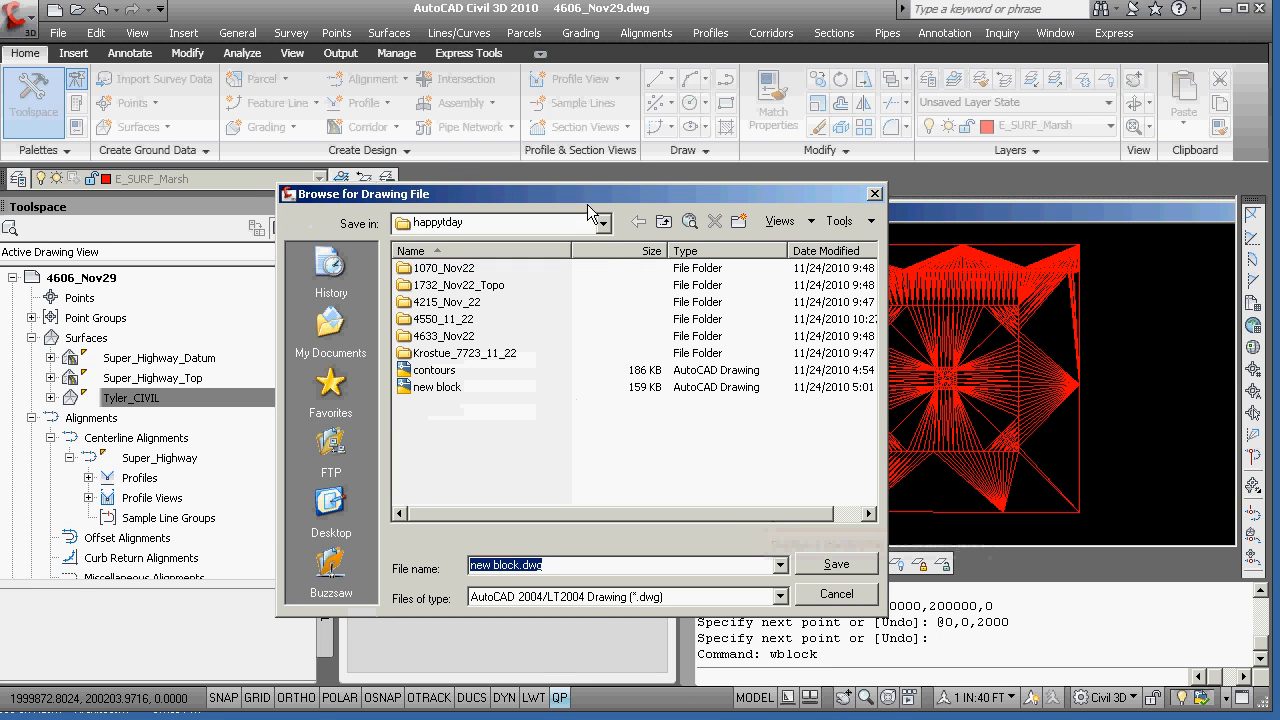
{"action": "left_click", "coordinate": [538, 565]}
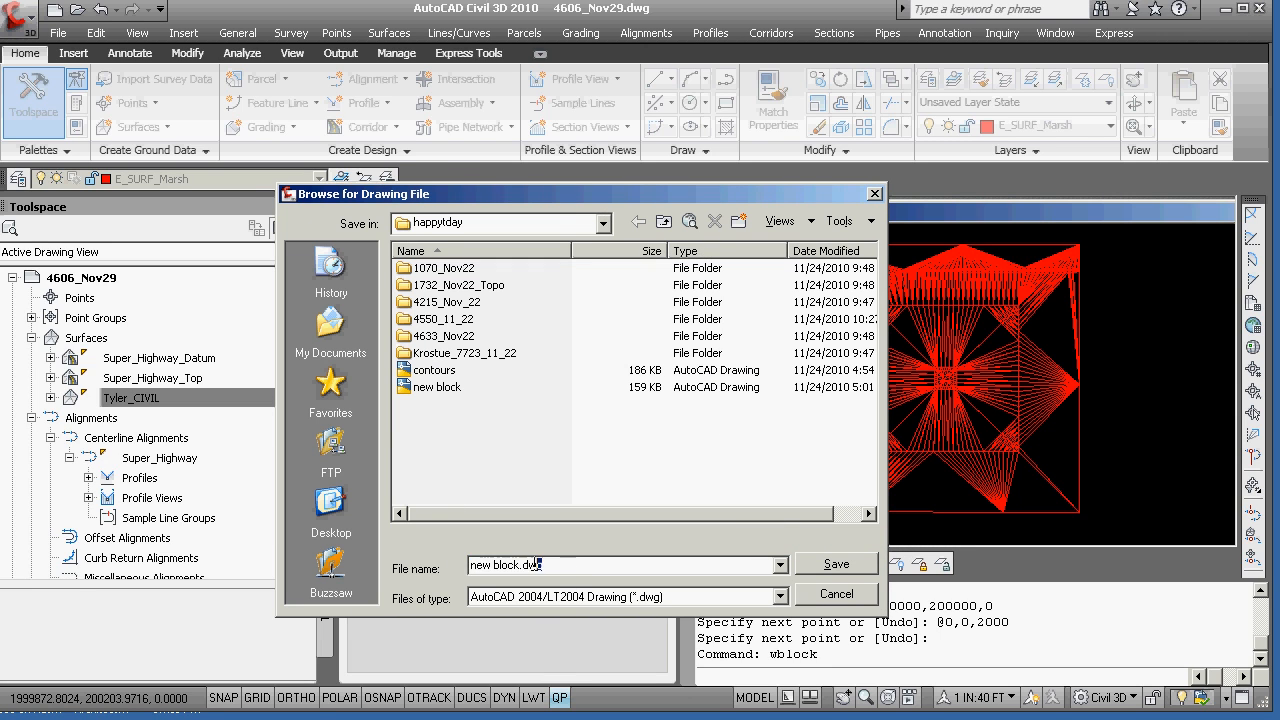
{"action": "left_click_drag", "start_coordinate": [538, 565], "coordinate": [425, 567]}
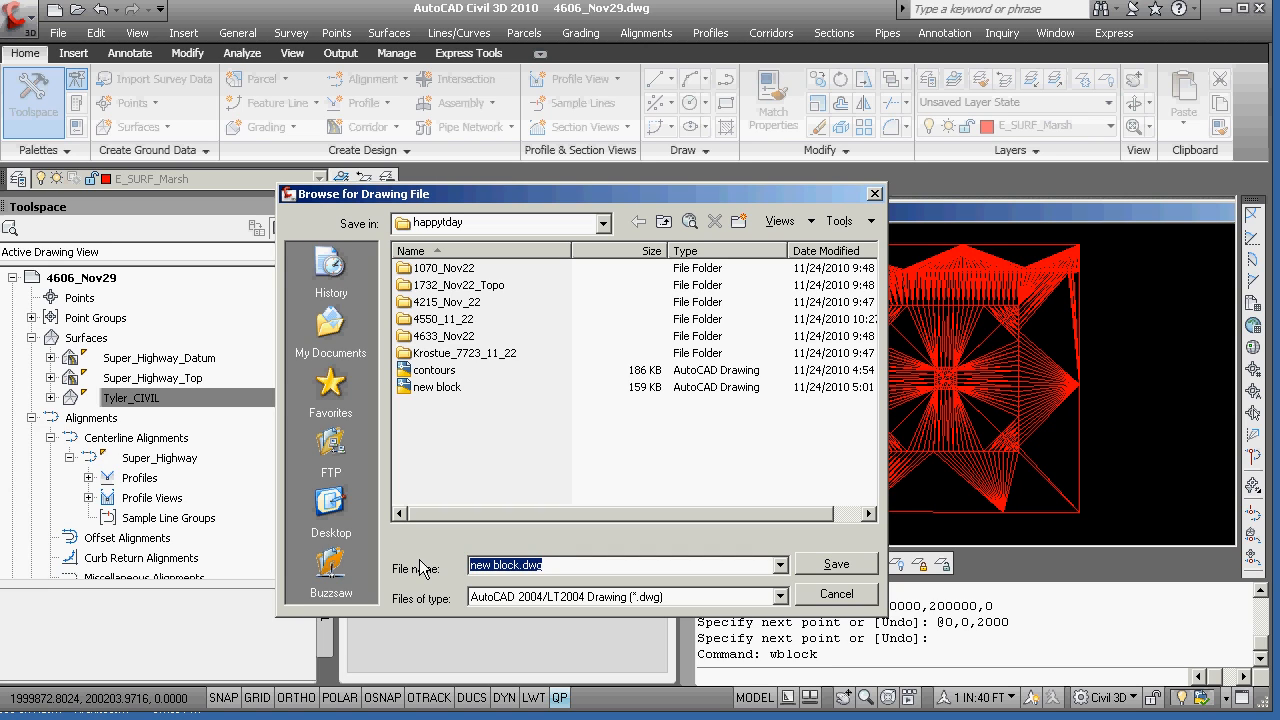
{"action": "type", "text": "su"}
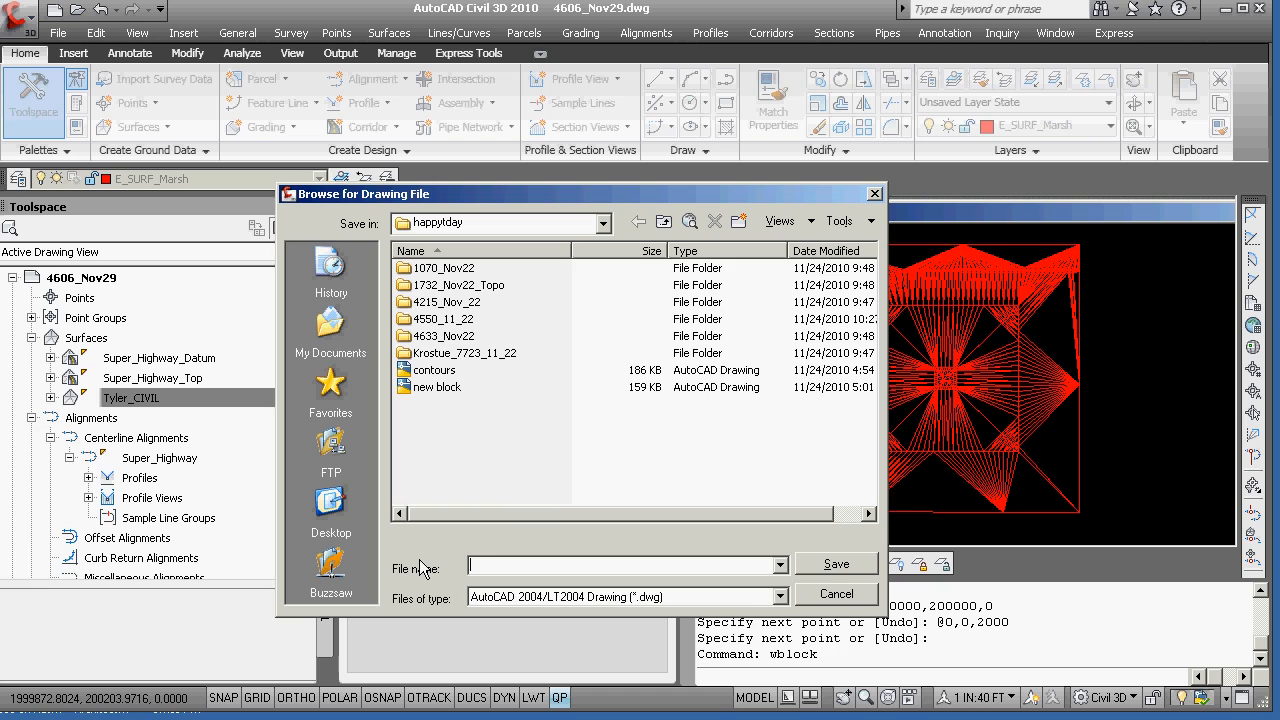
{"action": "type", "text": "dec1"}
{"action": "left_click", "coordinate": [836, 565]}
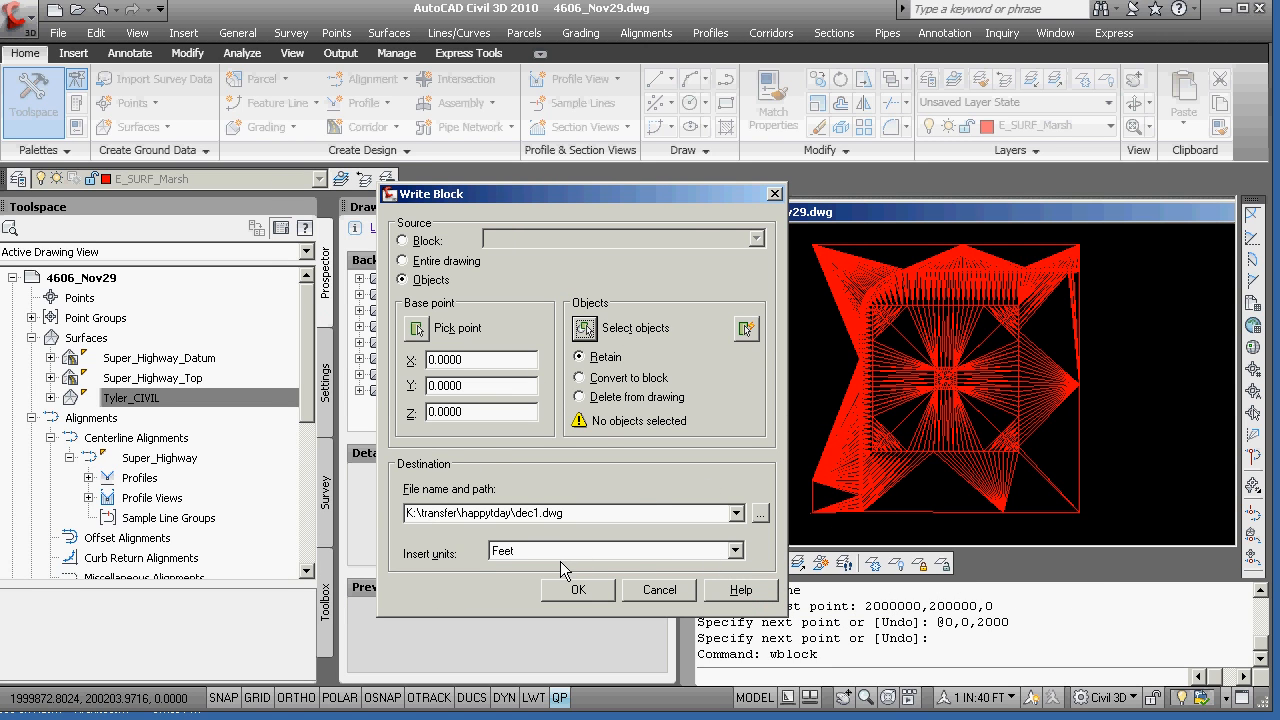
- Try to collect the export objects with Quick Select, filtering the entire drawing by object type 3D Face
{"action": "left_click", "coordinate": [748, 330]}
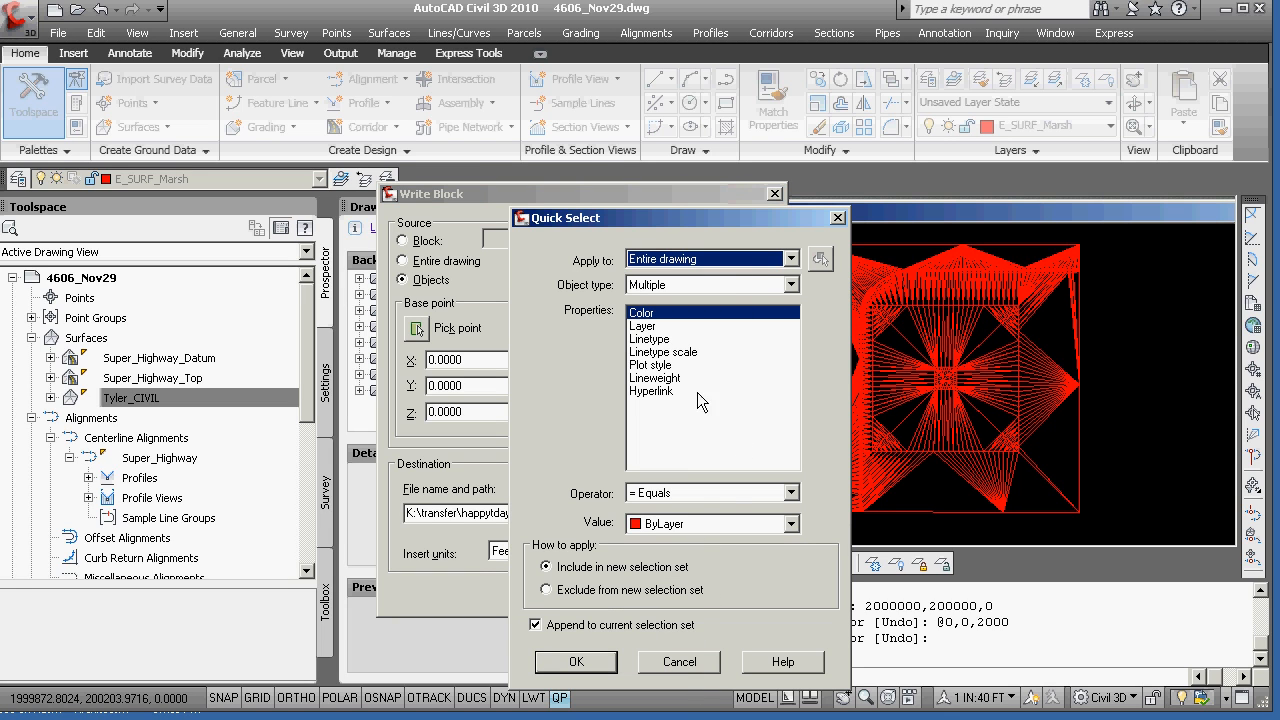
{"action": "left_click", "coordinate": [791, 259]}
{"action": "left_click", "coordinate": [791, 259]}
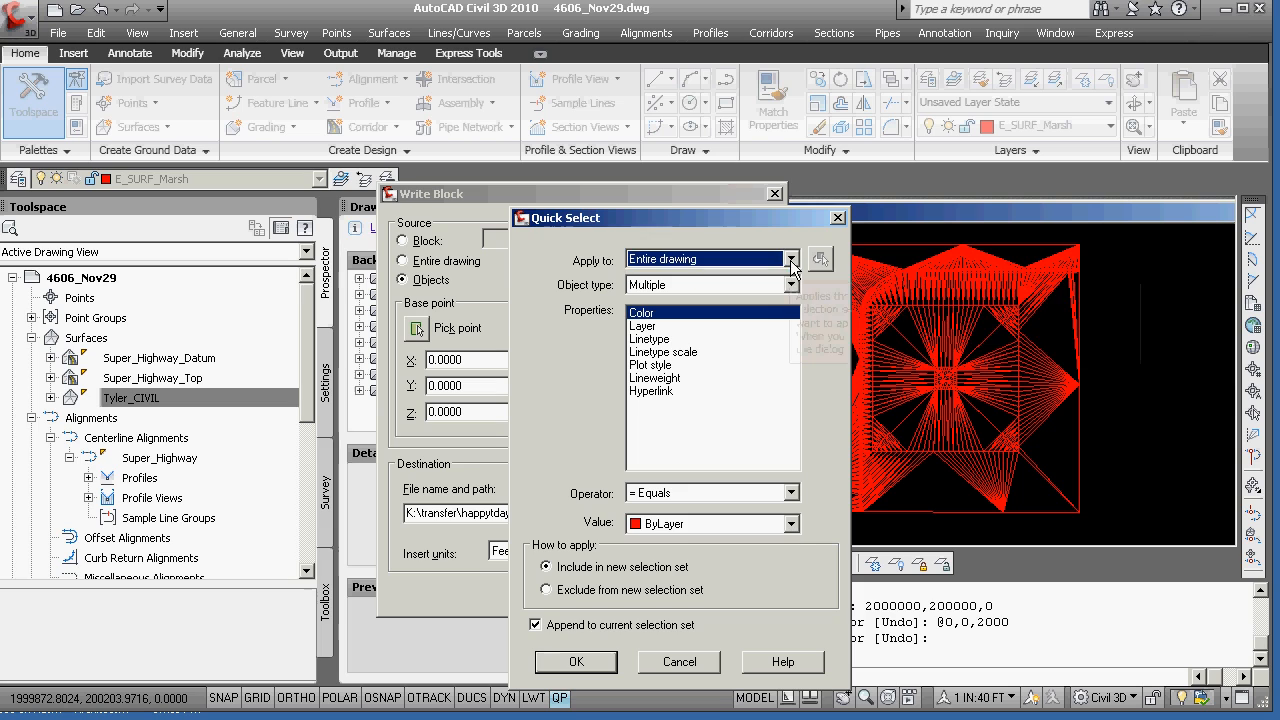
{"action": "left_click", "coordinate": [791, 285]}
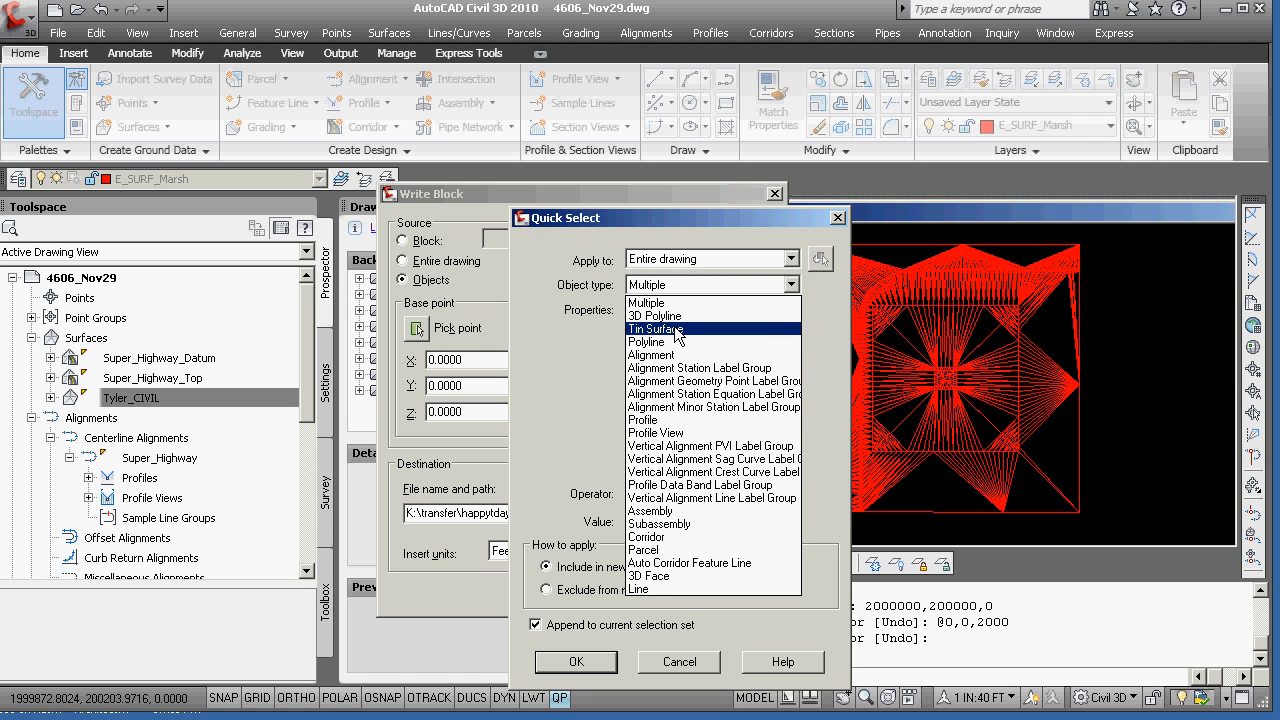
{"action": "left_click", "coordinate": [660, 576]}
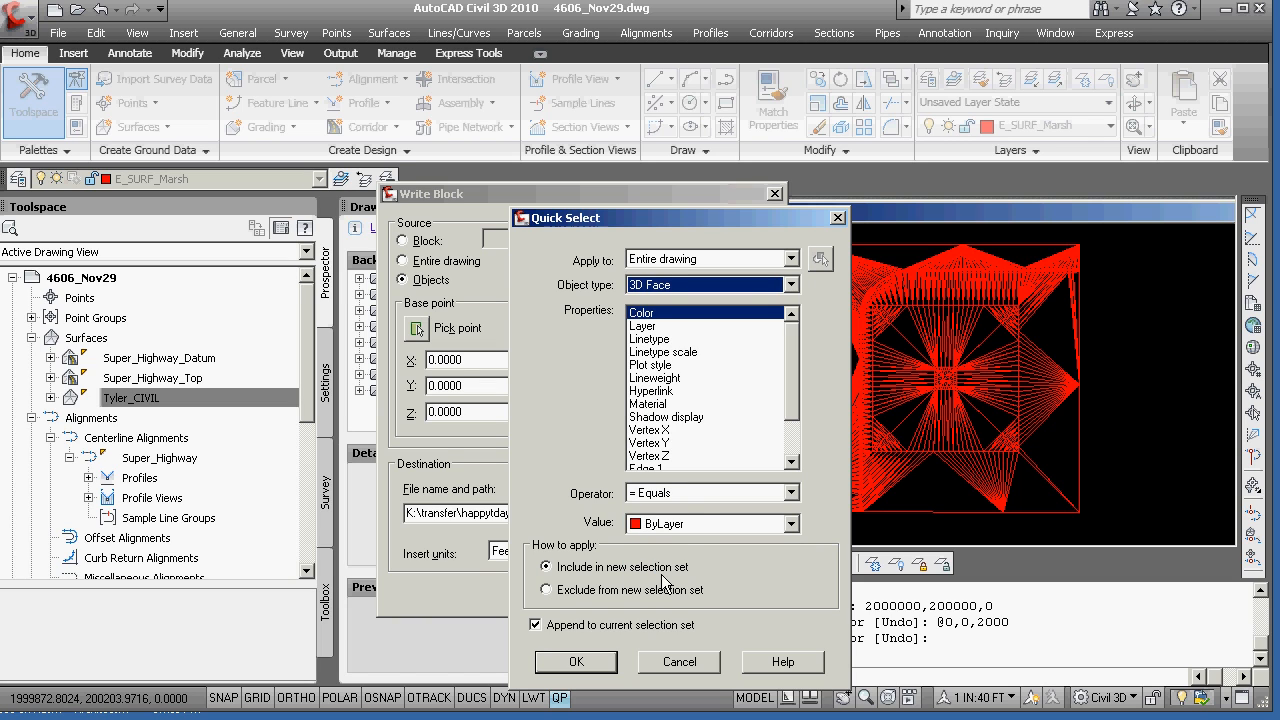
{"action": "left_click", "coordinate": [588, 660]}
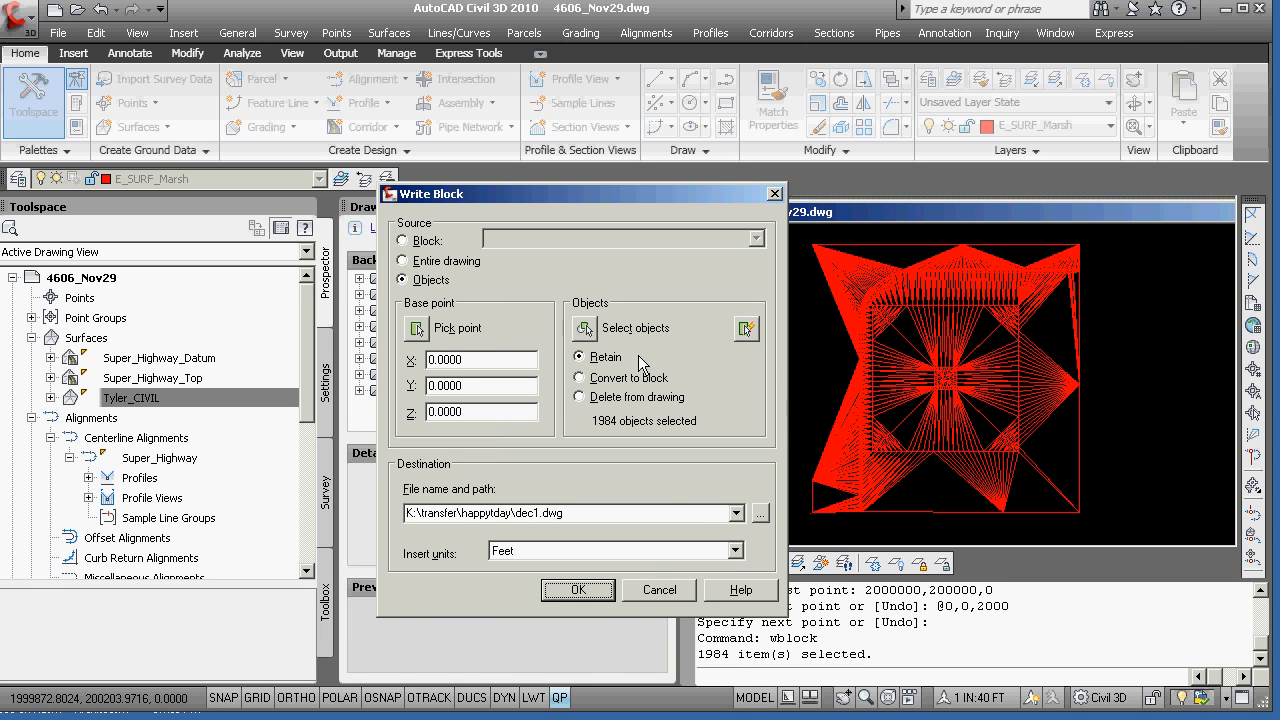
- Try to add the vertical reference line at the triangles' lower-left corner to the export with a small window selection
{"action": "left_click", "coordinate": [586, 329]}
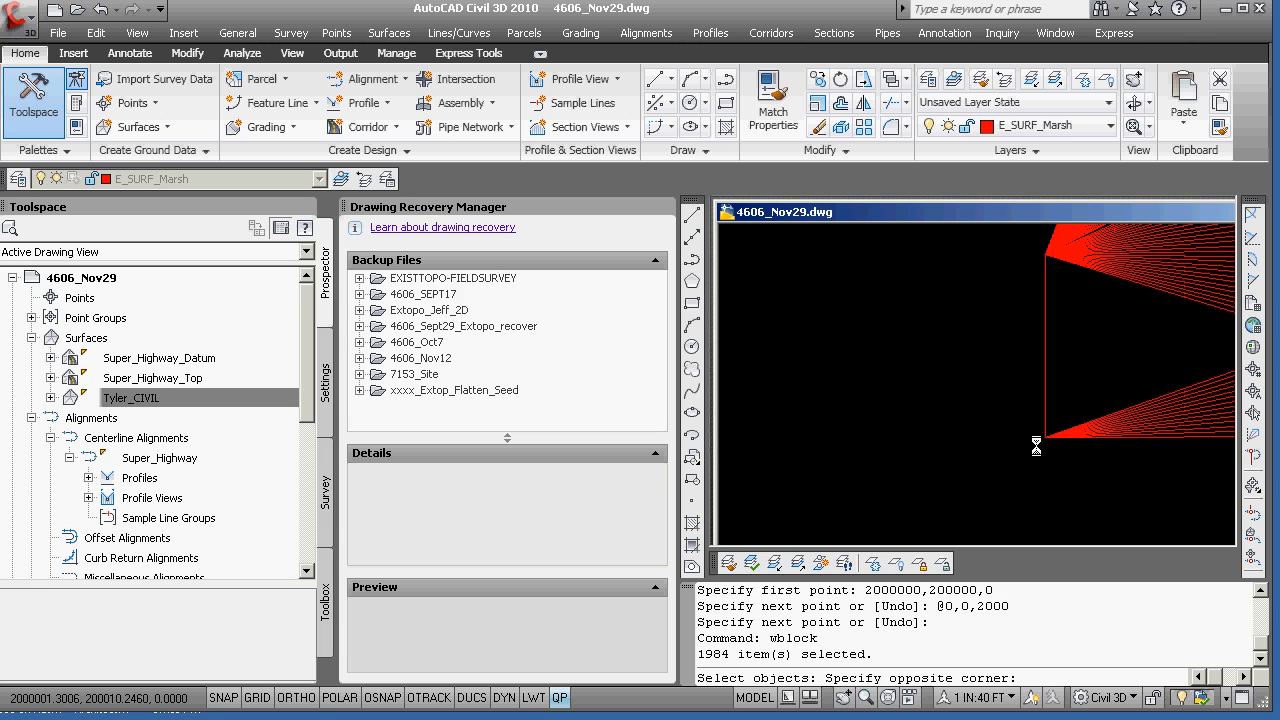
{"action": "left_click", "coordinate": [1011, 447]}
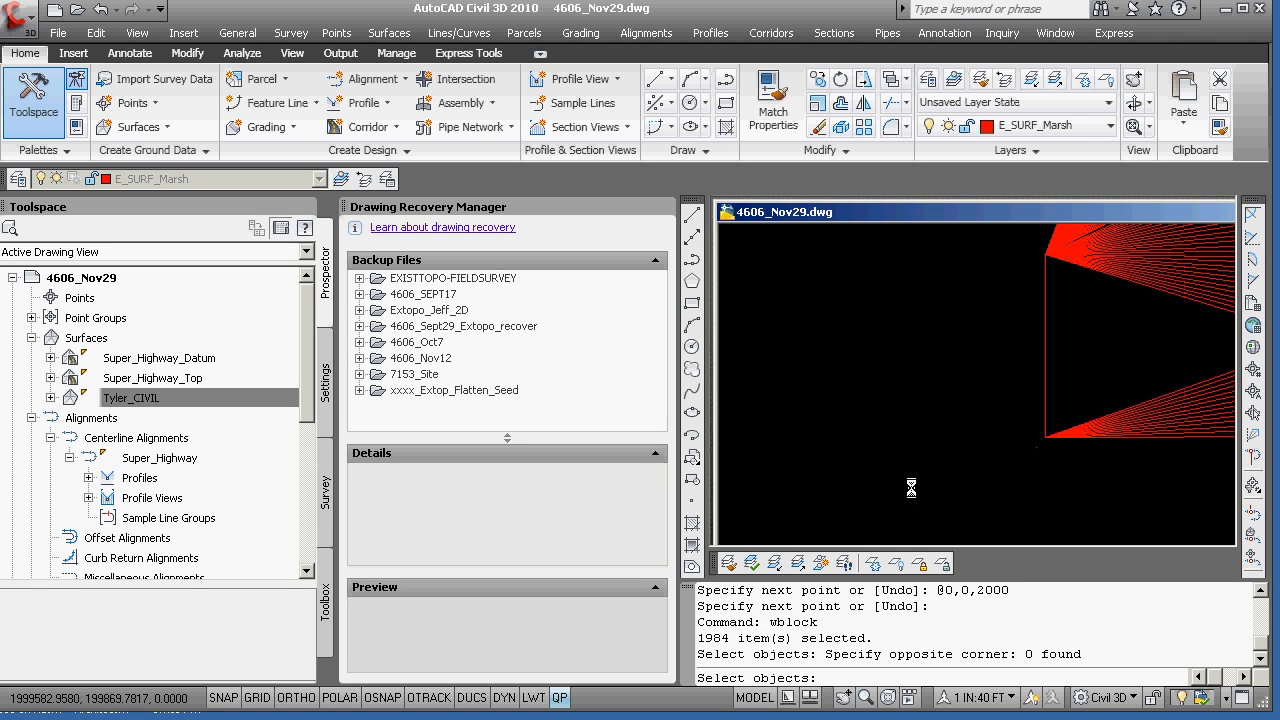
{"action": "type", "text": "w"}
{"action": "key", "text": "Return"}
{"action": "left_click", "coordinate": [1026, 472]}
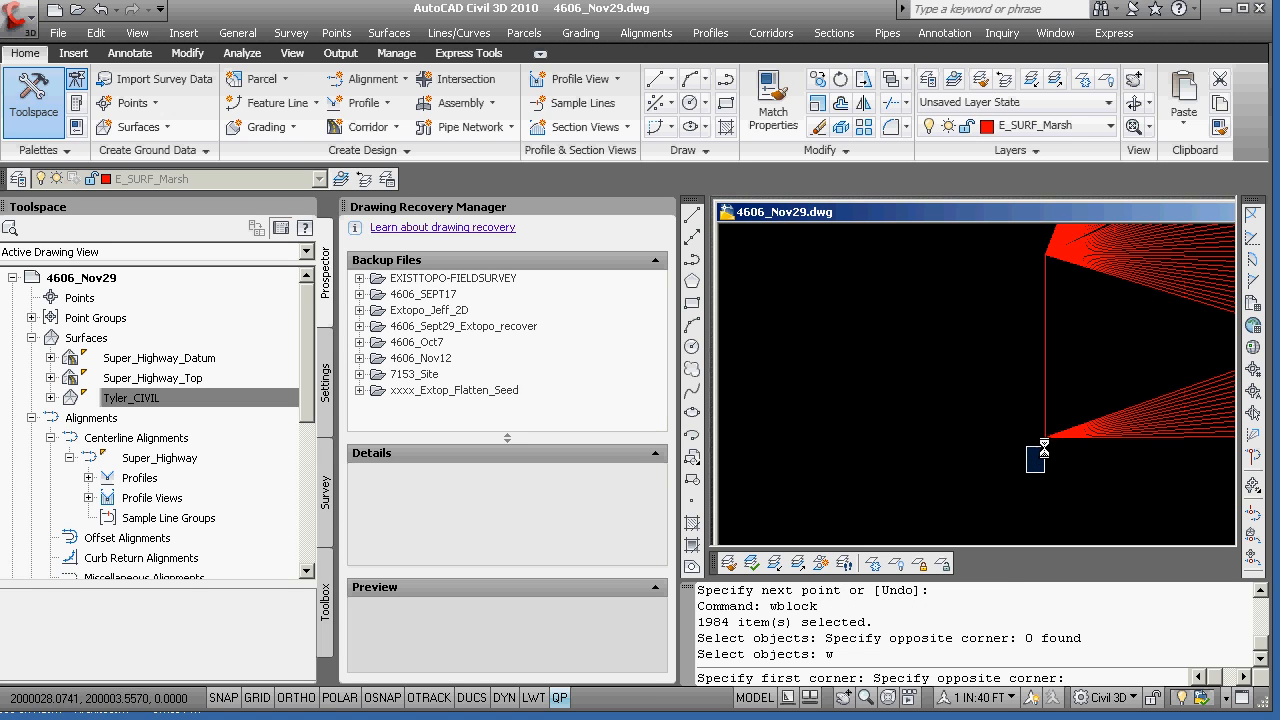
{"action": "left_click", "coordinate": [1043, 440]}
{"action": "key", "text": "Return"}
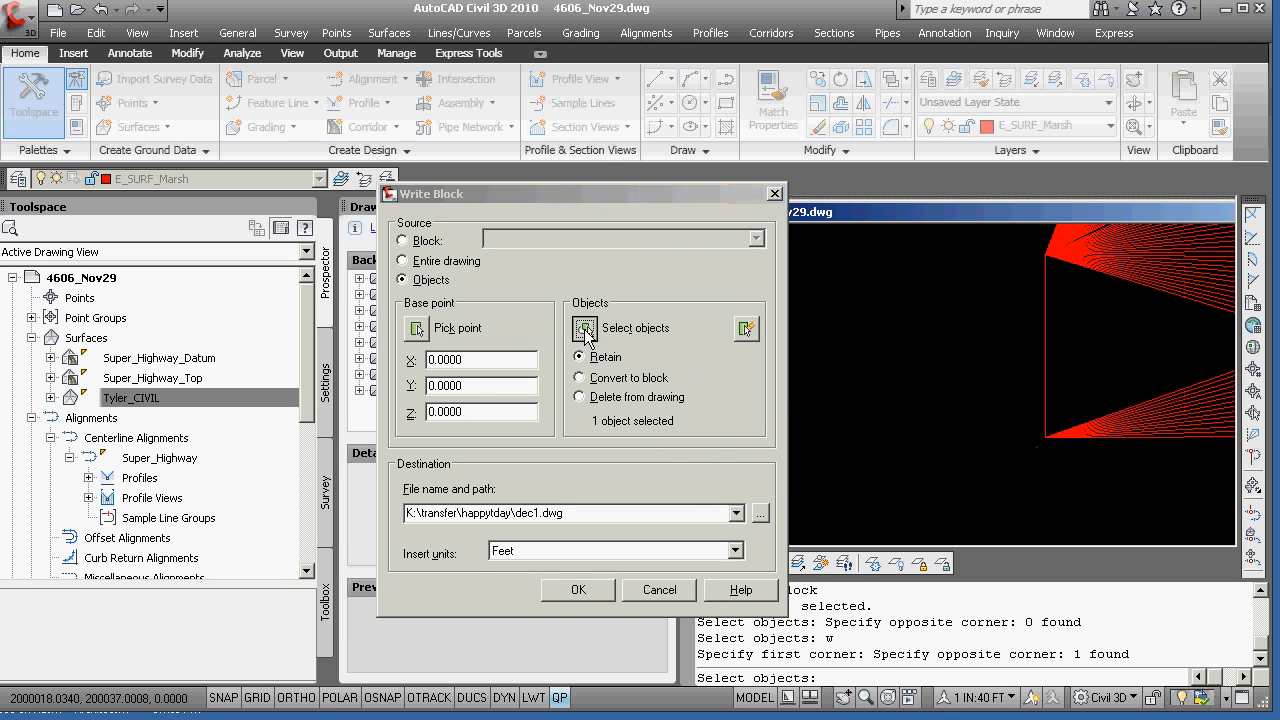
- Select all the surface triangles together with the reference line in one window and write them out to dec1.dwg
{"action": "left_click", "coordinate": [578, 589]}
{"action": "left_click", "coordinate": [813, 284]}
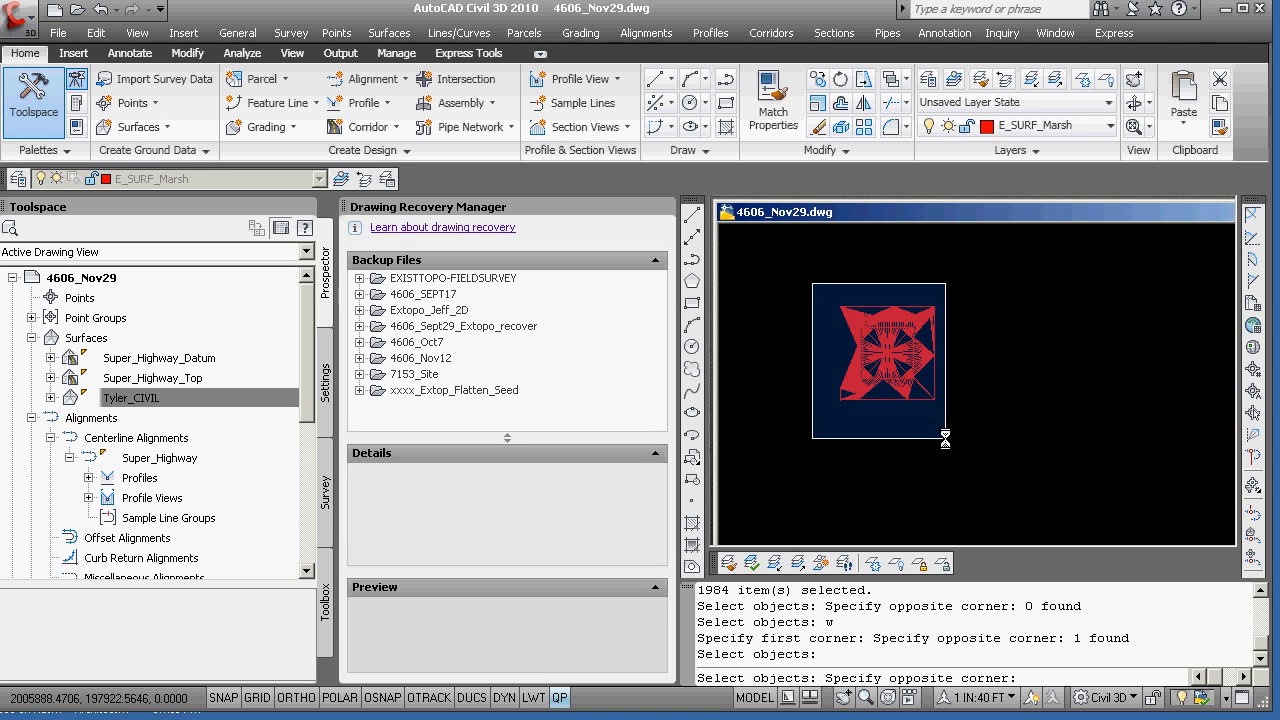
{"action": "left_click", "coordinate": [959, 435]}
{"action": "key", "text": "Return"}
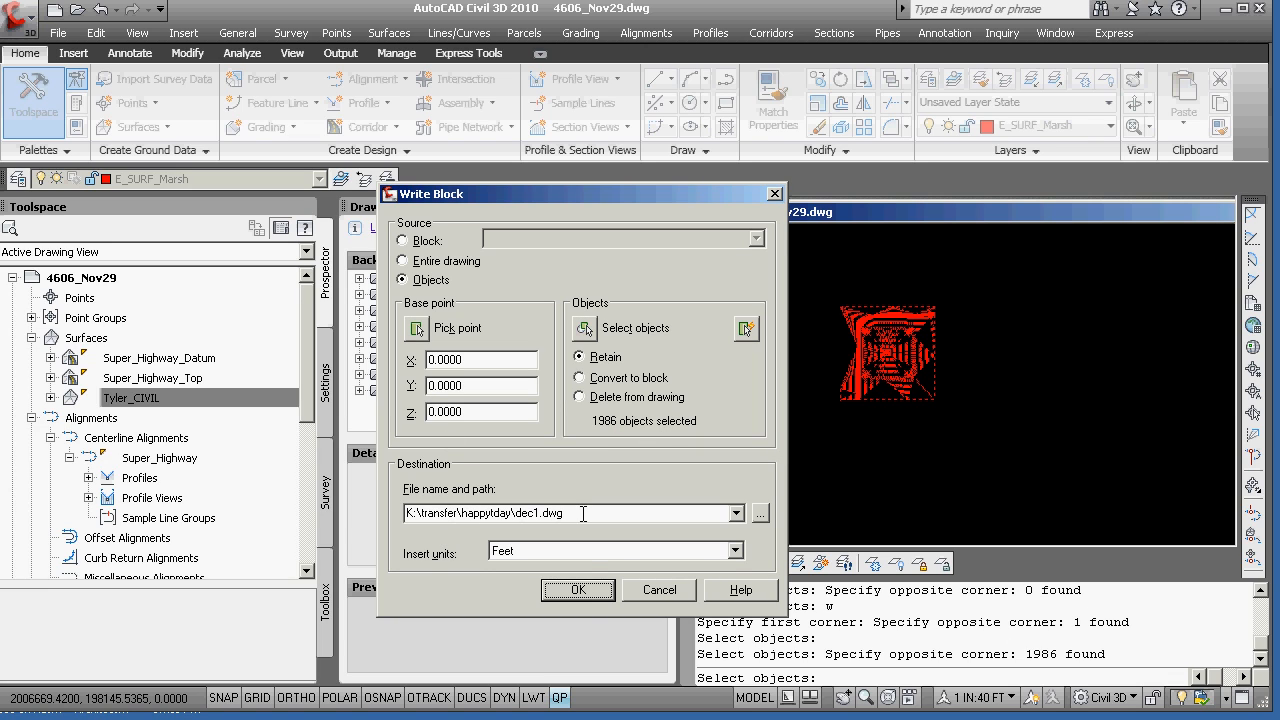
{"action": "left_click", "coordinate": [578, 590]}
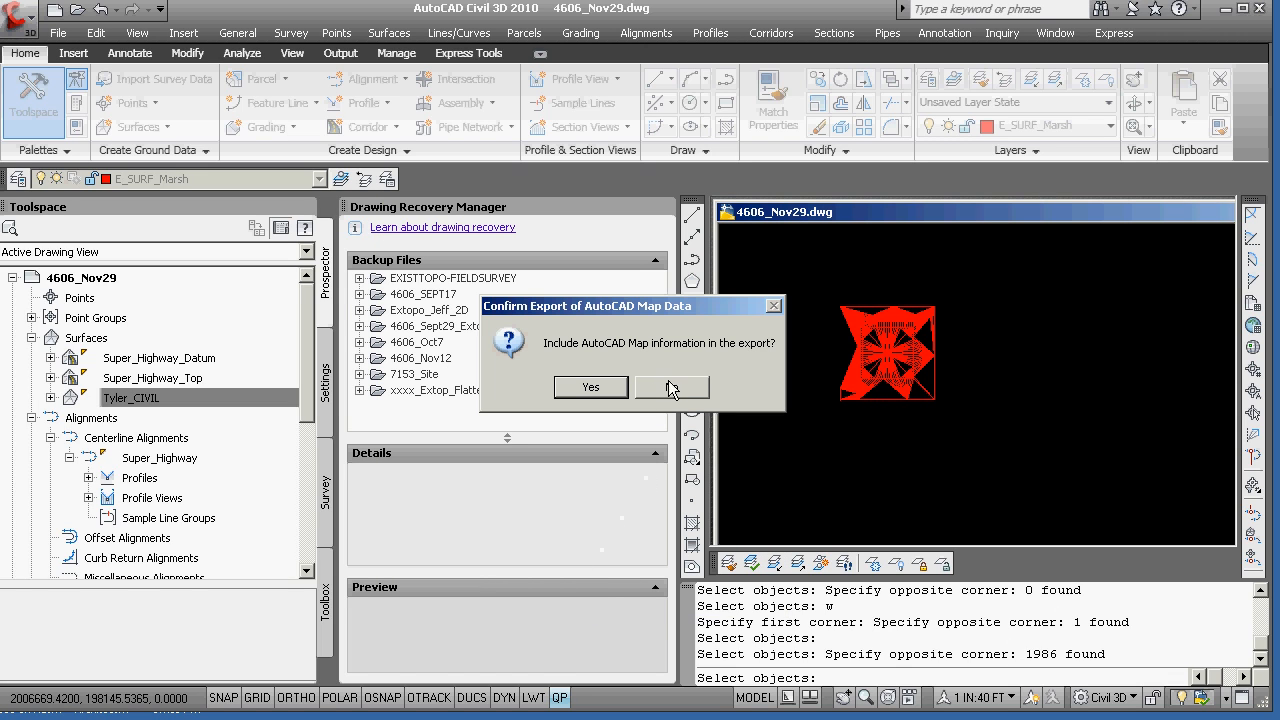
{"action": "left_click", "coordinate": [590, 387]}
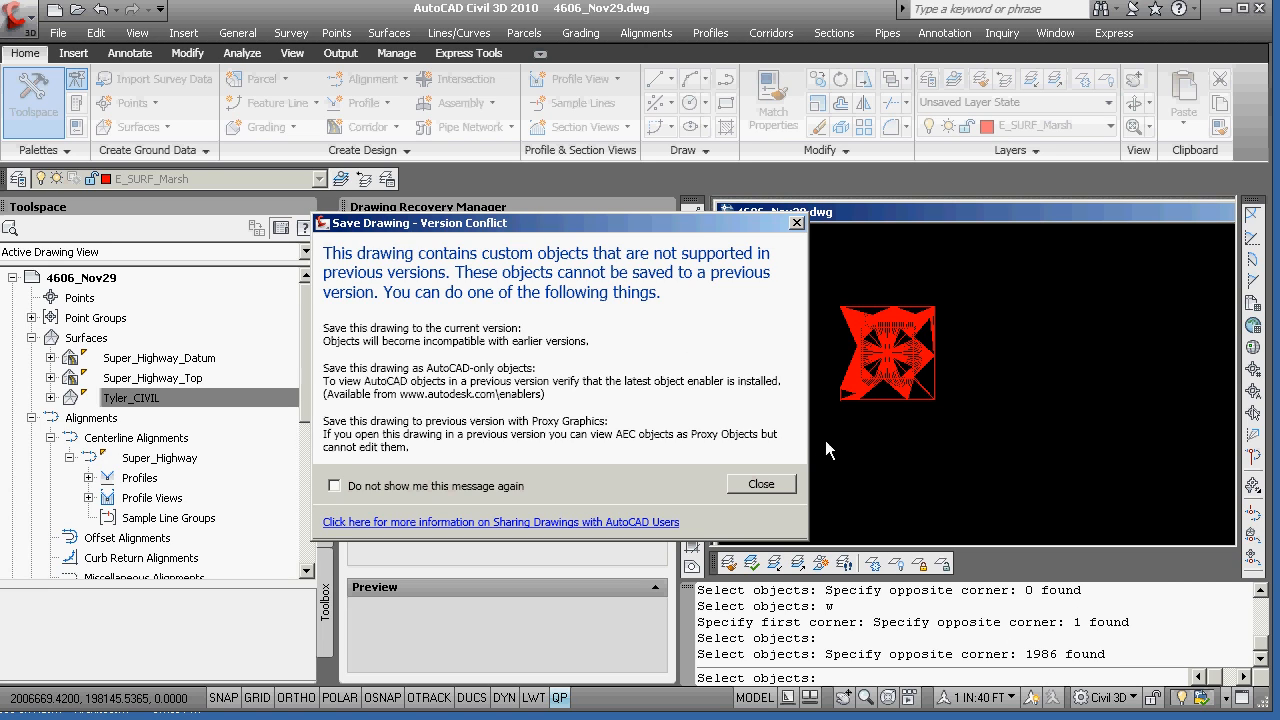
{"action": "left_click", "coordinate": [736, 480]}
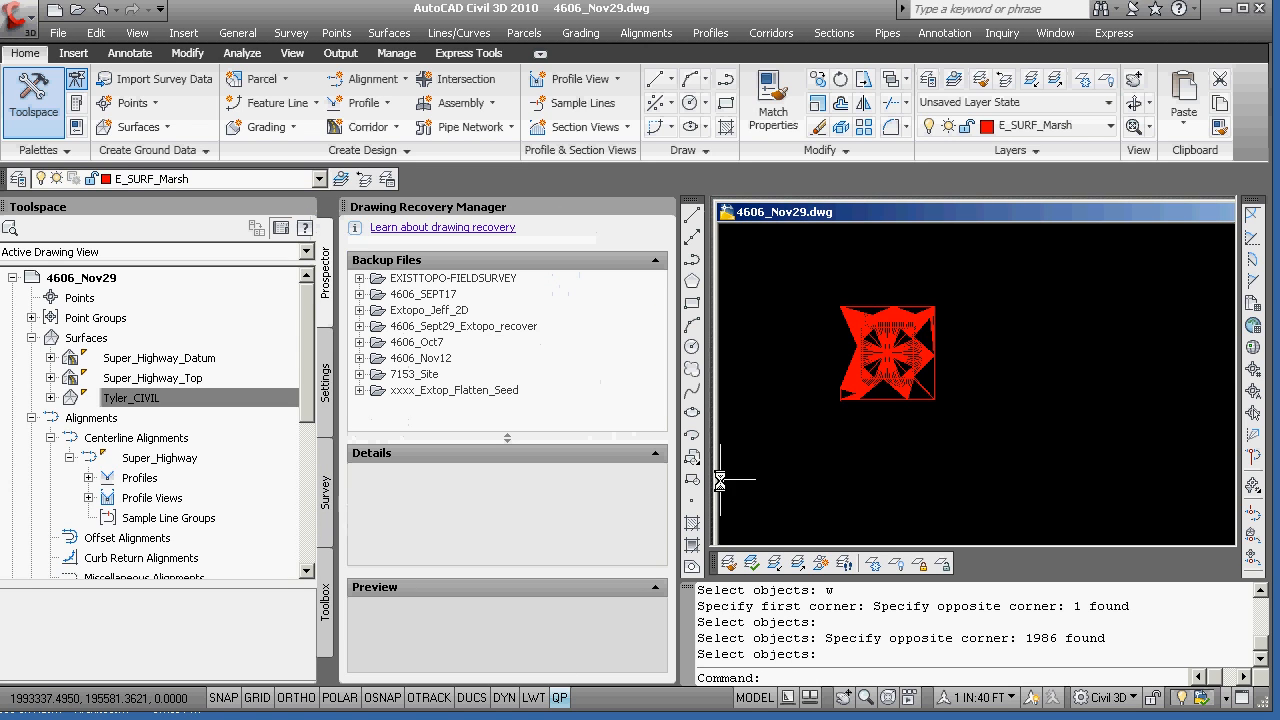
- Undo the block export, the reference line, the layer isolation and the triangle extraction, leaving no object selected
{"action": "type", "text": "u"}
{"action": "key", "text": "Return"}
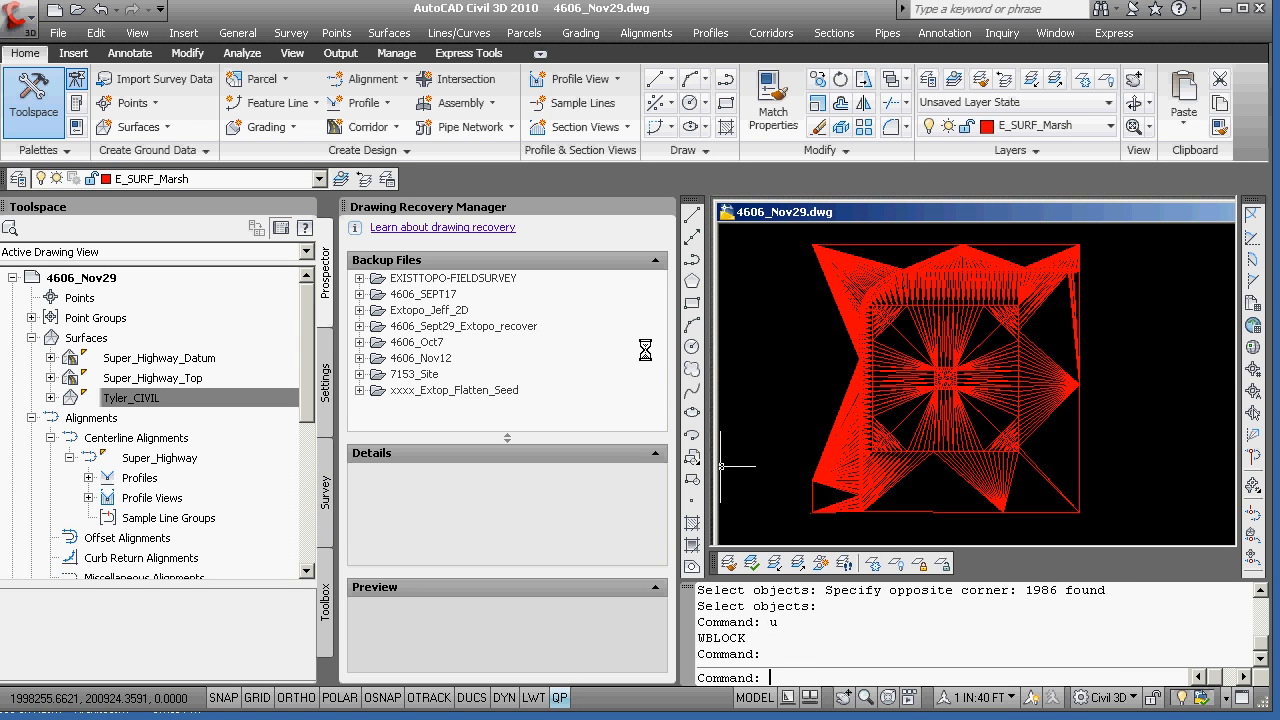
{"action": "type", "text": "u"}
{"action": "key", "text": "Return"}
{"action": "type", "text": "u"}
{"action": "key", "text": "Return"}
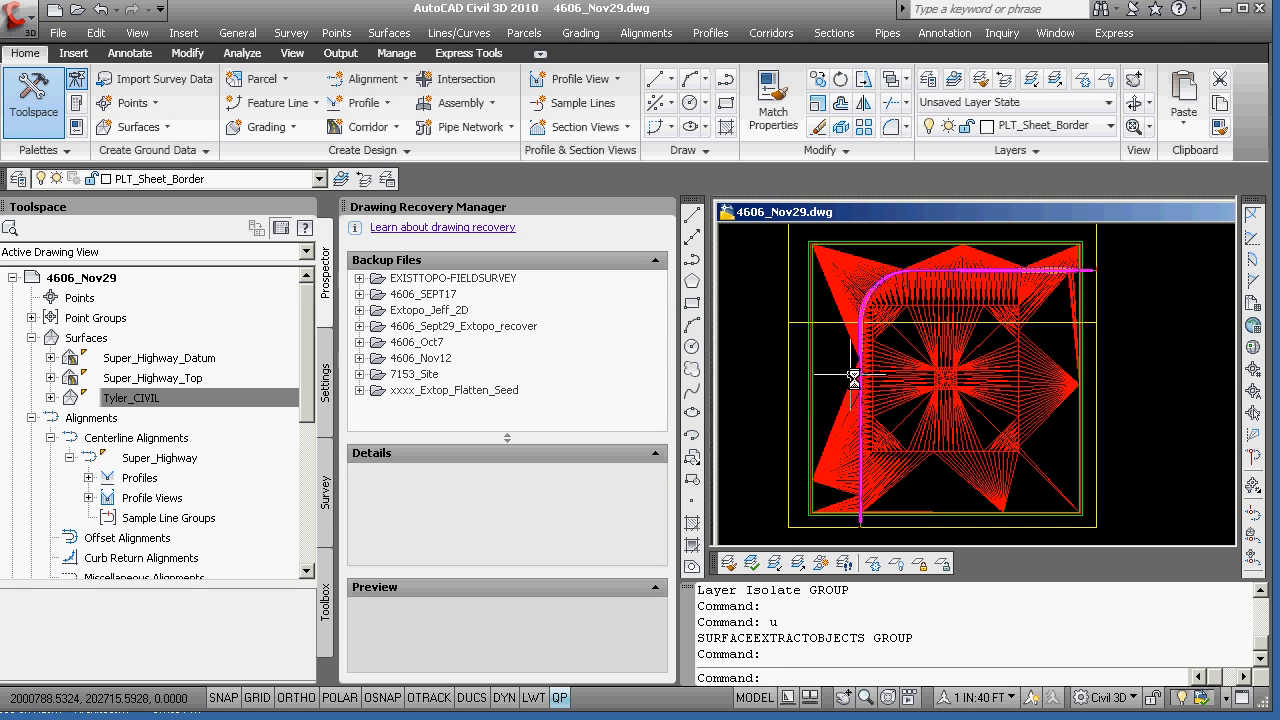
{"action": "left_click", "coordinate": [914, 408]}
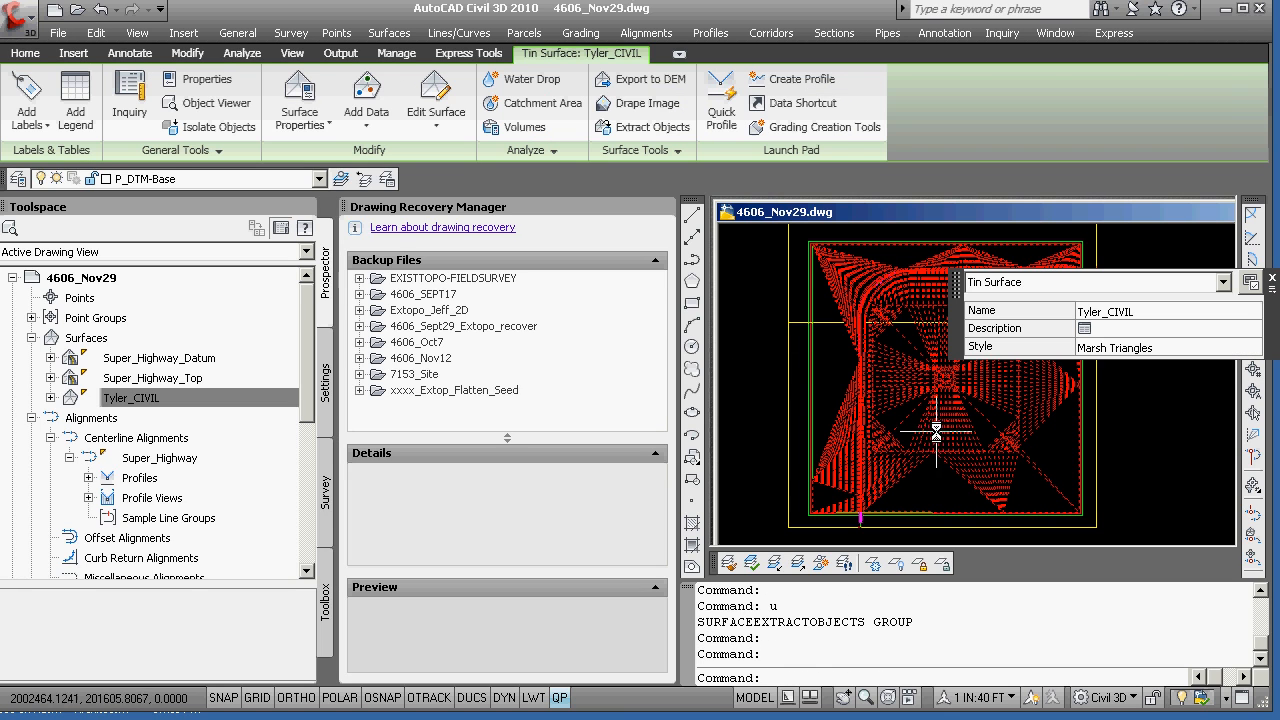
{"action": "key", "text": "Escape"}
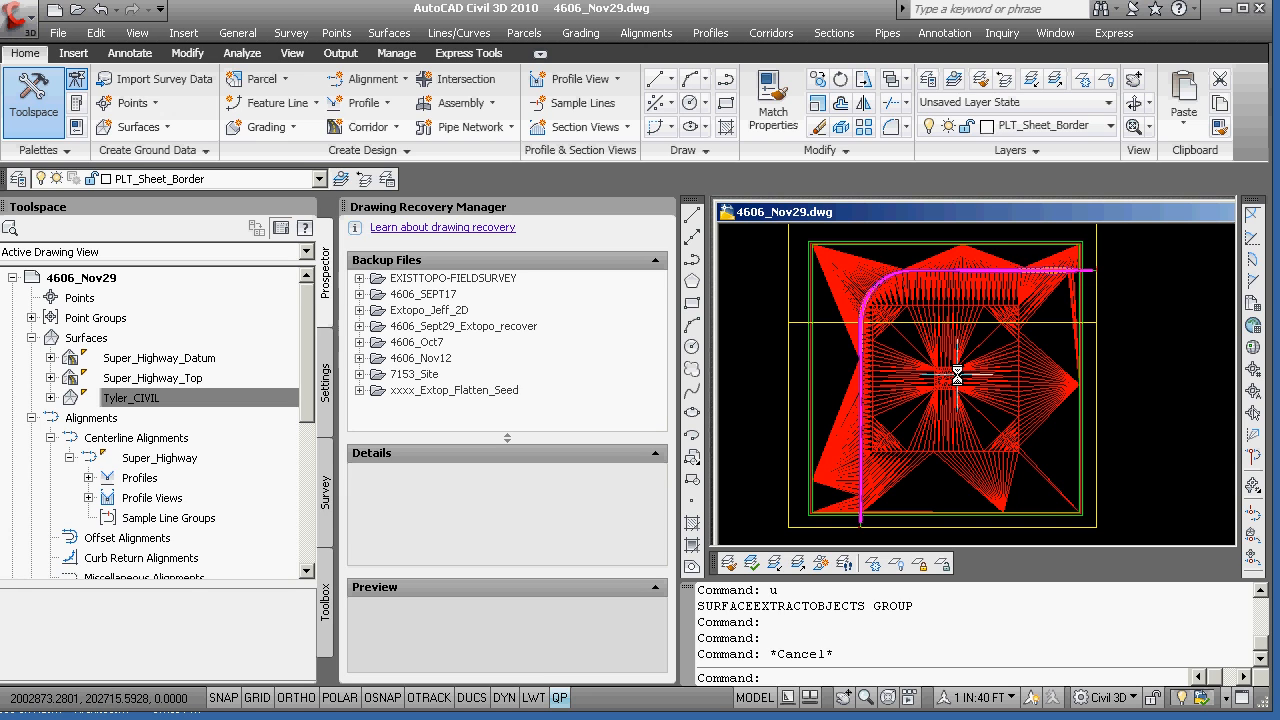
- Set the Tyler_CIVIL surface's style to _No Display and apply the change
{"action": "scroll", "coordinate": [862, 432], "scroll_direction": "up", "scroll_amount": 5}
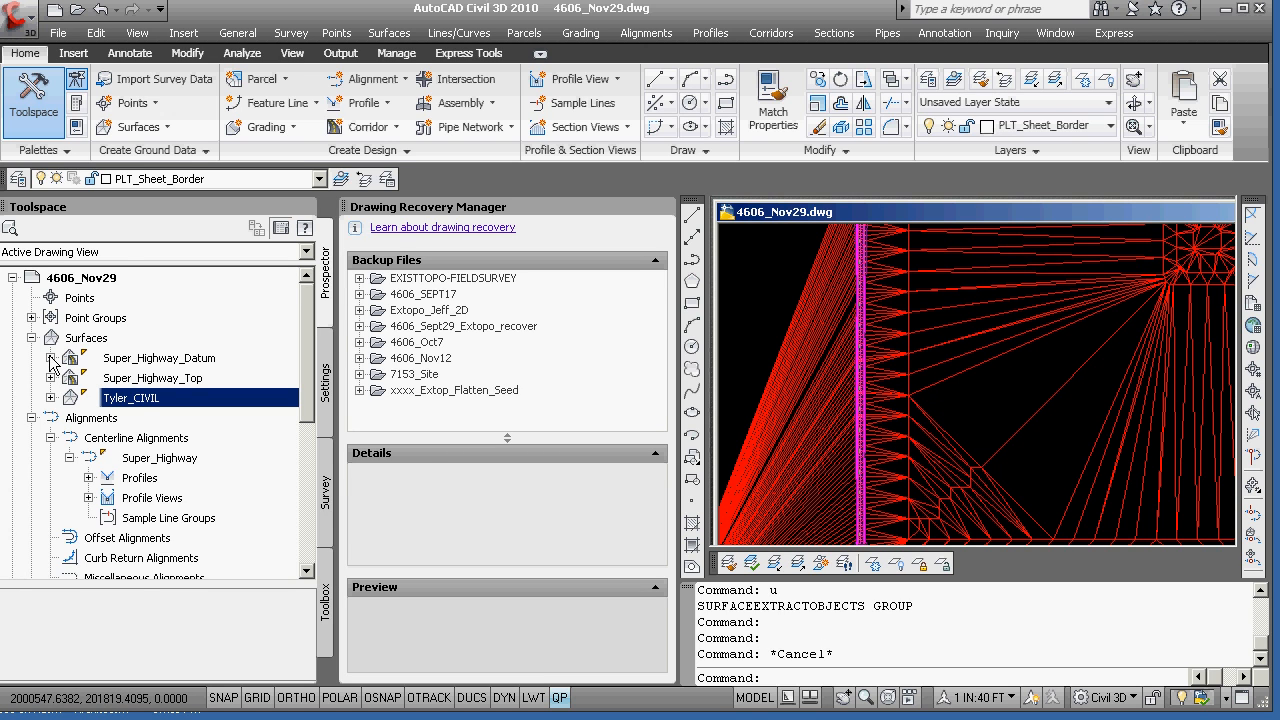
{"action": "right_click", "coordinate": [143, 399]}
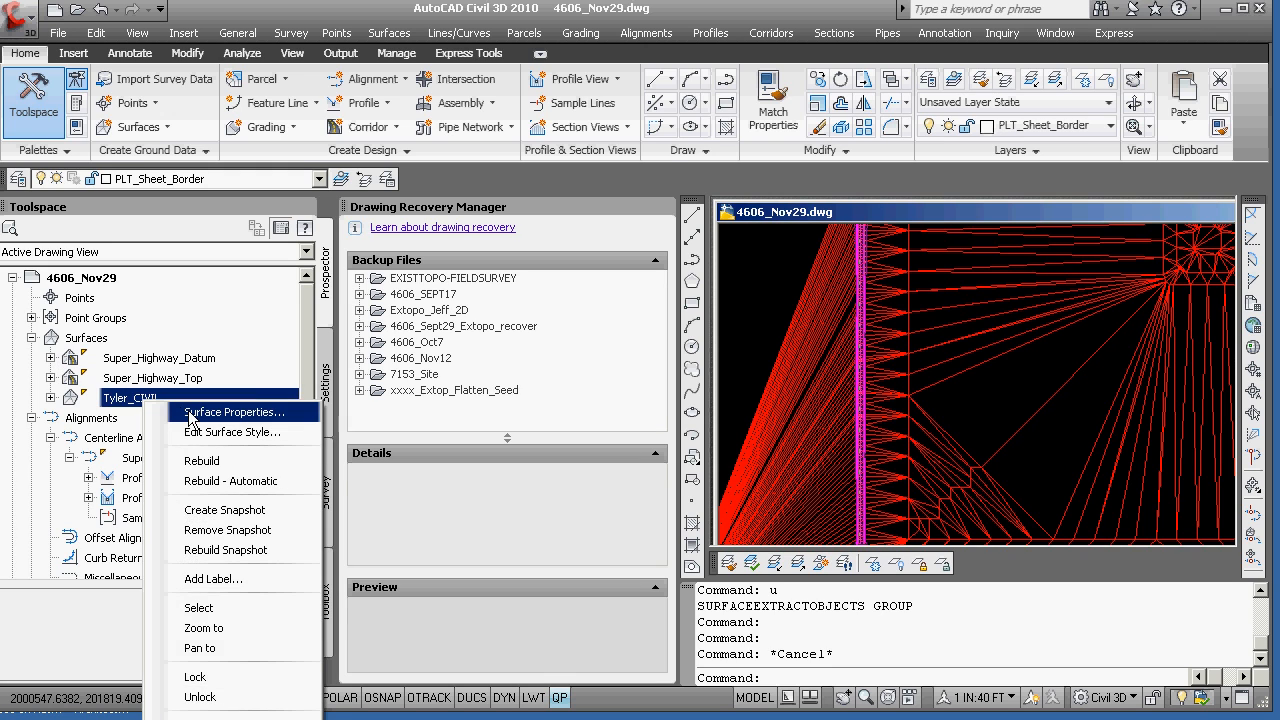
{"action": "left_click", "coordinate": [190, 413]}
{"action": "left_click", "coordinate": [52, 191]}
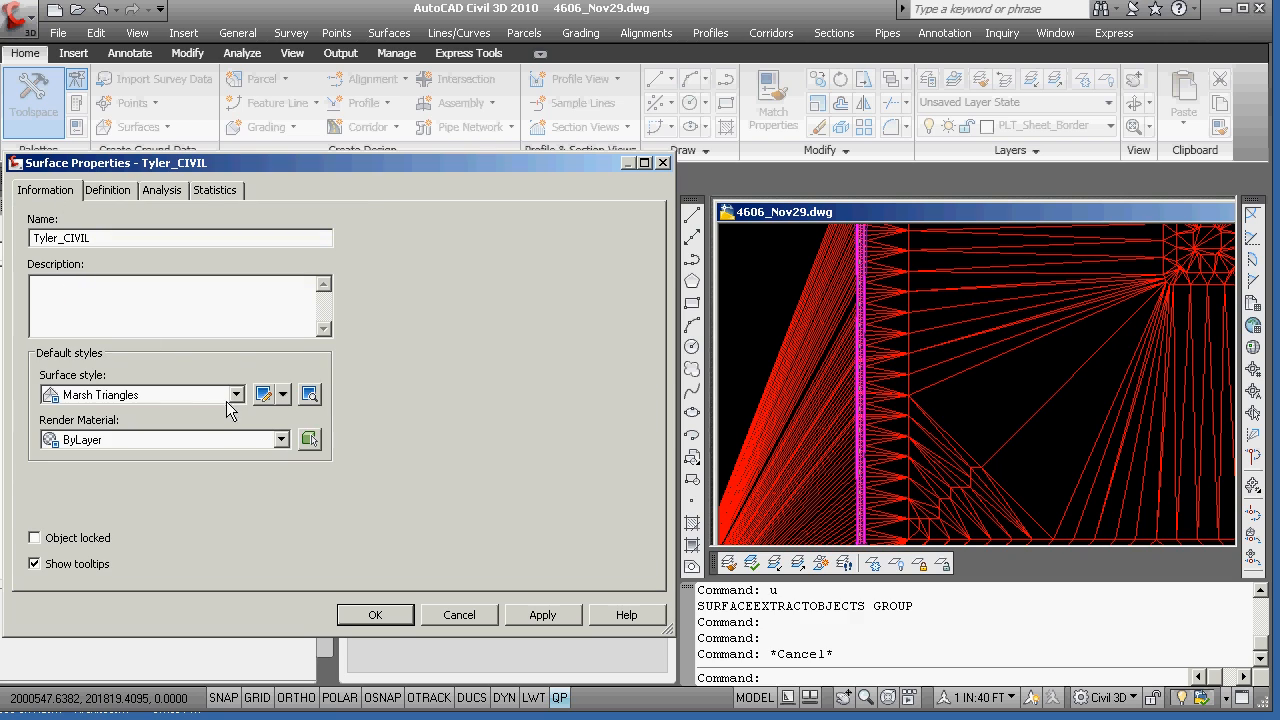
{"action": "left_click", "coordinate": [237, 398]}
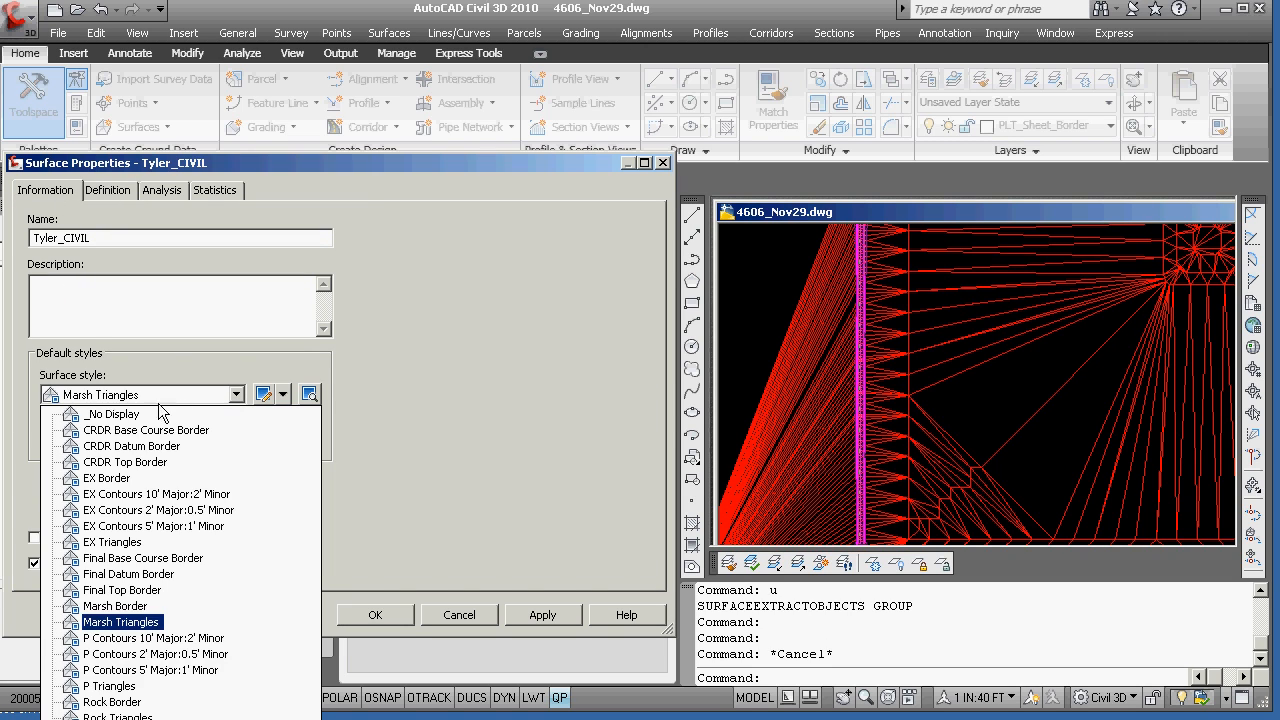
{"action": "left_click", "coordinate": [144, 416]}
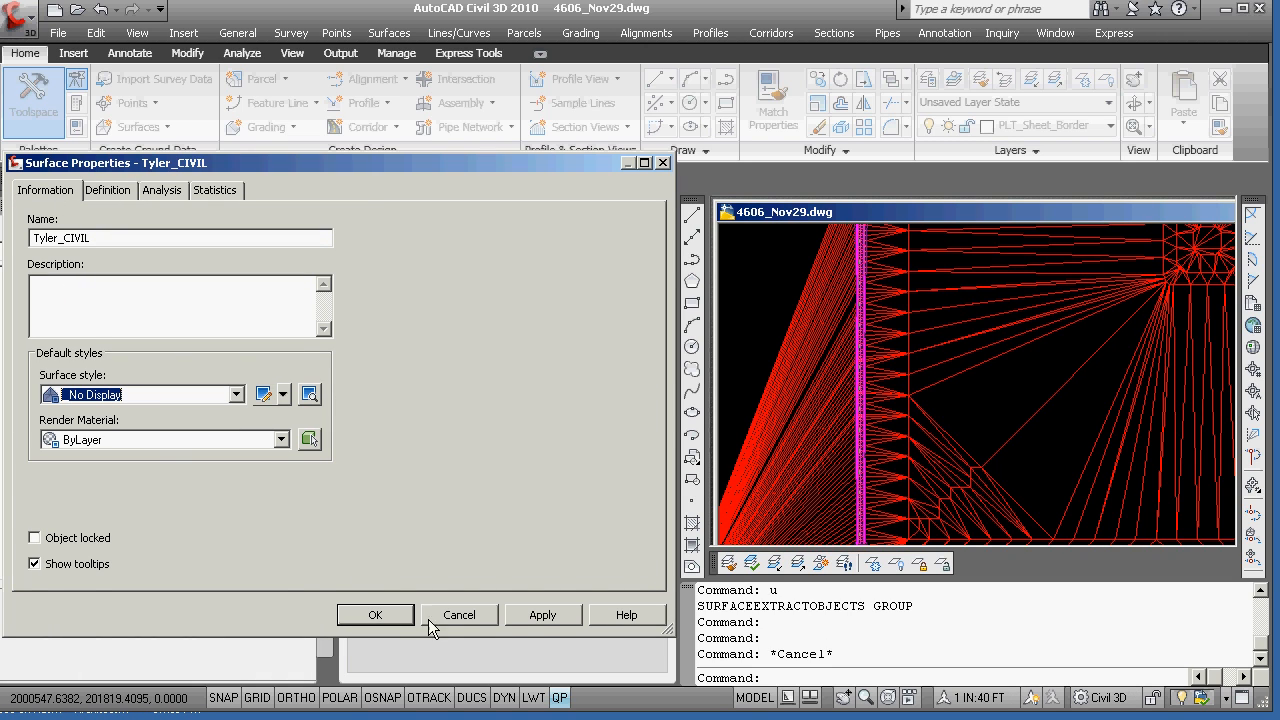
{"action": "left_click", "coordinate": [542, 615]}
{"action": "left_click", "coordinate": [375, 615]}
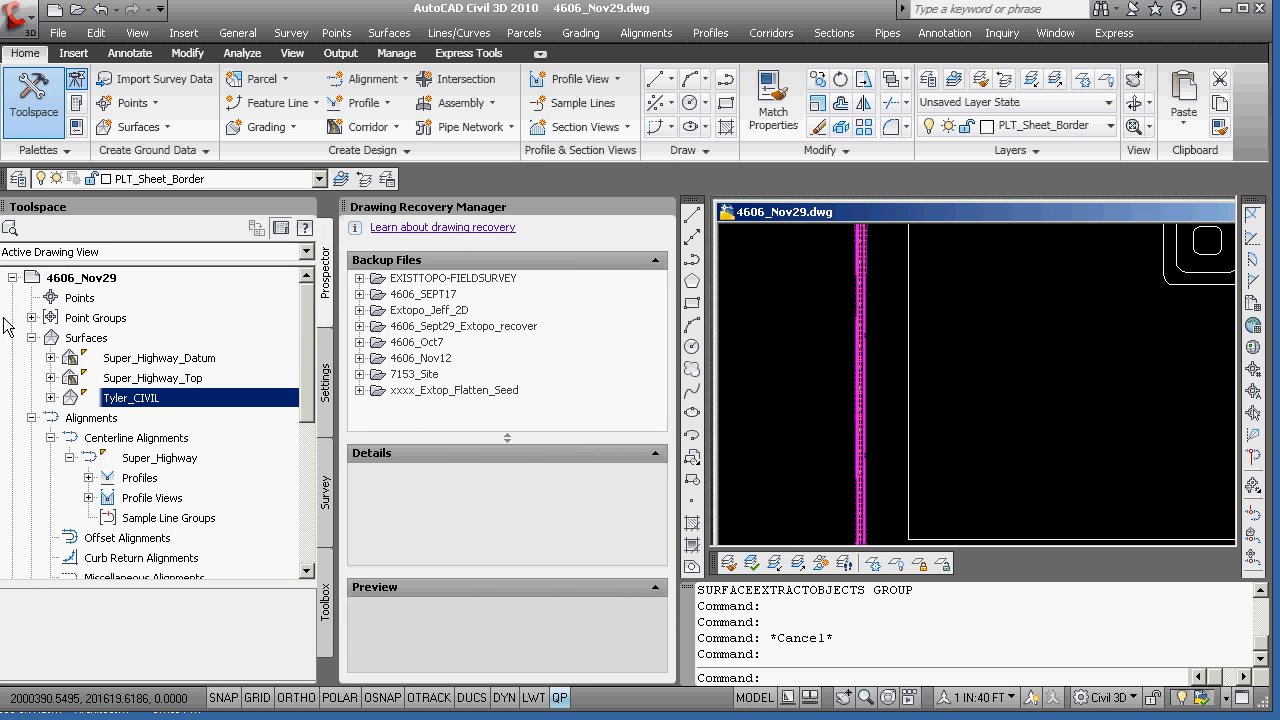
- Set the Super_Highway_Top surface's style to P Triangles and apply the change
{"action": "left_click", "coordinate": [51, 378]}
{"action": "left_click", "coordinate": [114, 385]}
{"action": "right_click", "coordinate": [116, 385]}
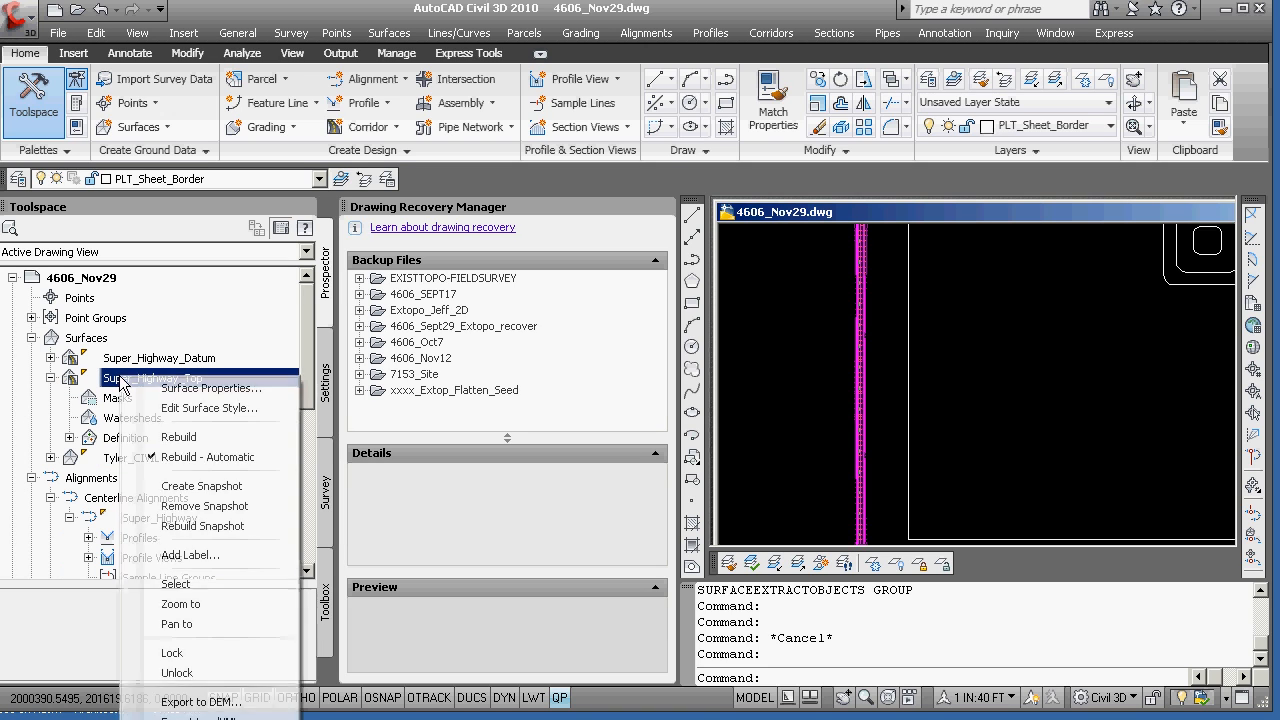
{"action": "left_click", "coordinate": [172, 387]}
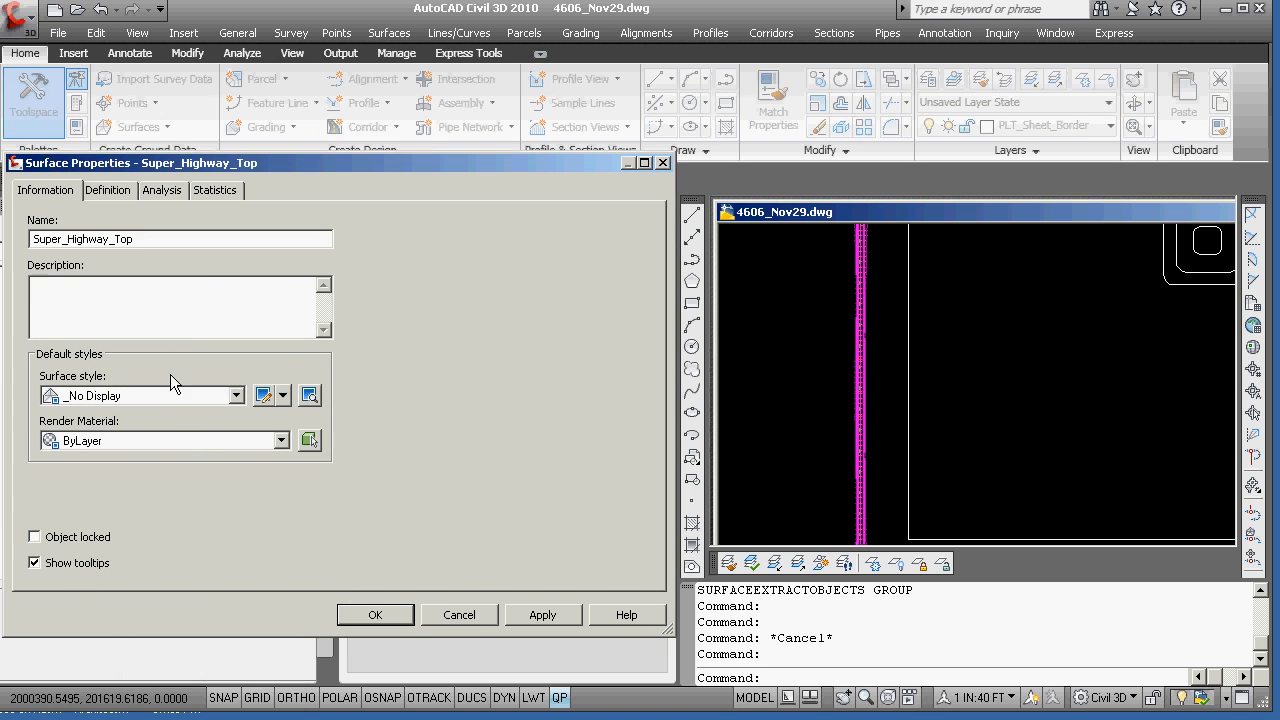
{"action": "left_click", "coordinate": [235, 395]}
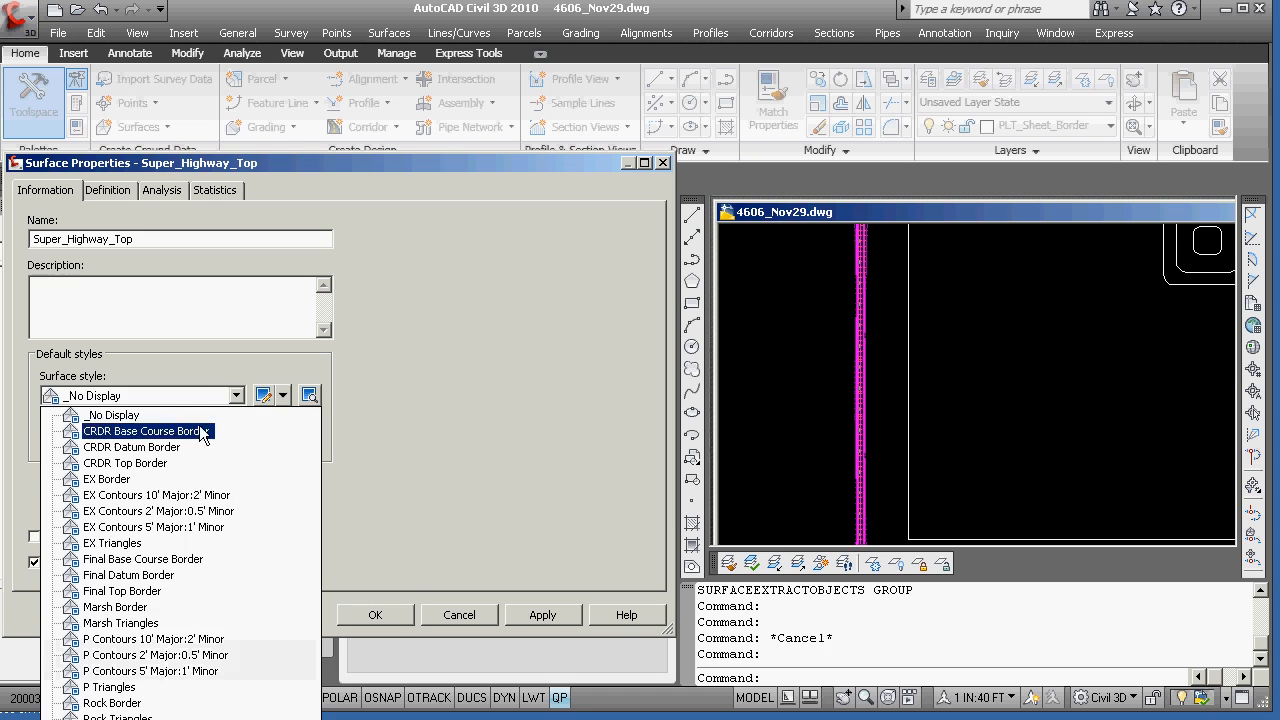
{"action": "left_click", "coordinate": [140, 689]}
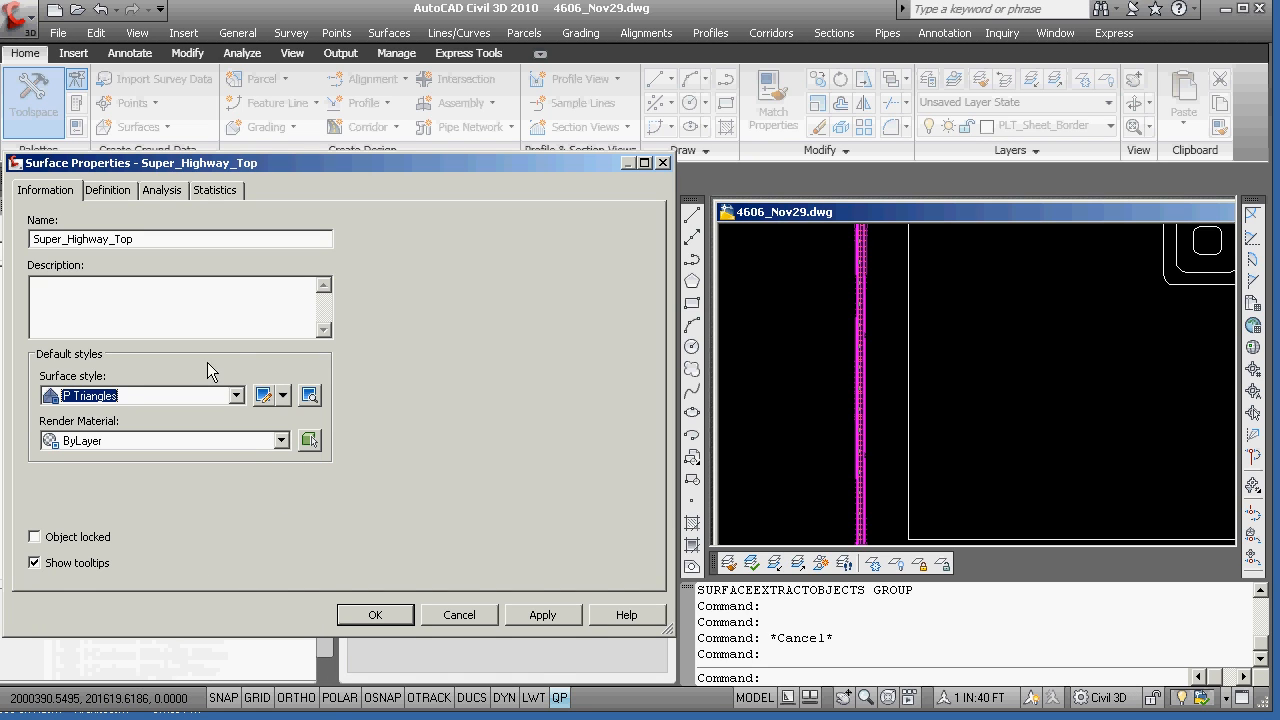
{"action": "left_click", "coordinate": [545, 615]}
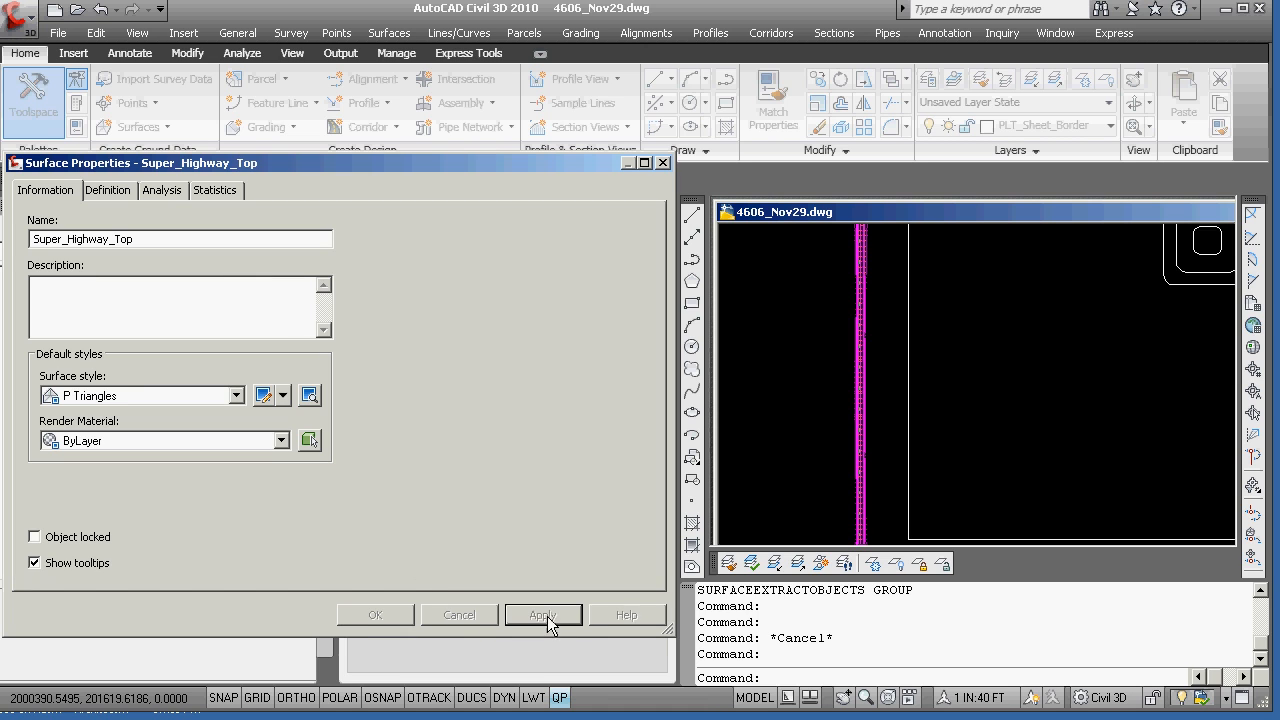
- Accept the Super_Highway_Top surface's properties and leave no object selected in the drawing
{"action": "left_click", "coordinate": [375, 614]}
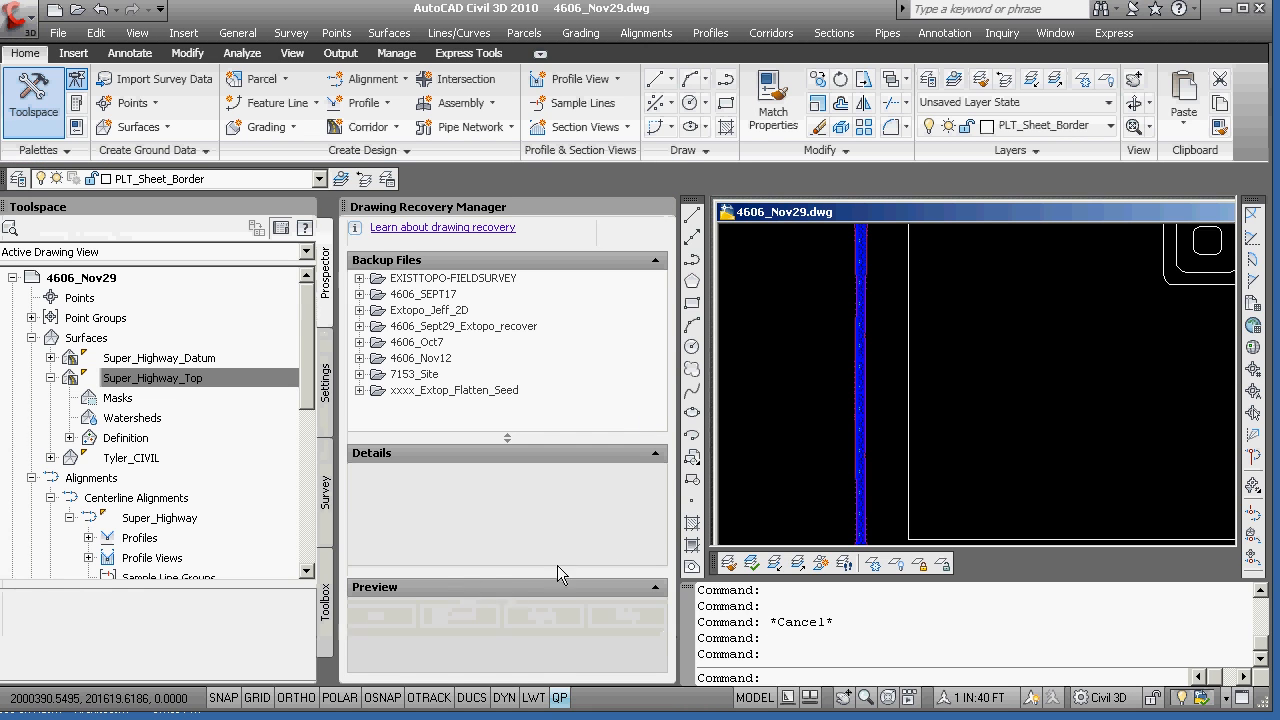
{"action": "left_click", "coordinate": [973, 427]}
{"action": "scroll", "coordinate": [949, 460], "scroll_direction": "up", "scroll_amount": 2}
{"action": "left_click", "coordinate": [949, 460]}
{"action": "key", "text": "Escape"}
{"action": "key", "text": "Escape"}
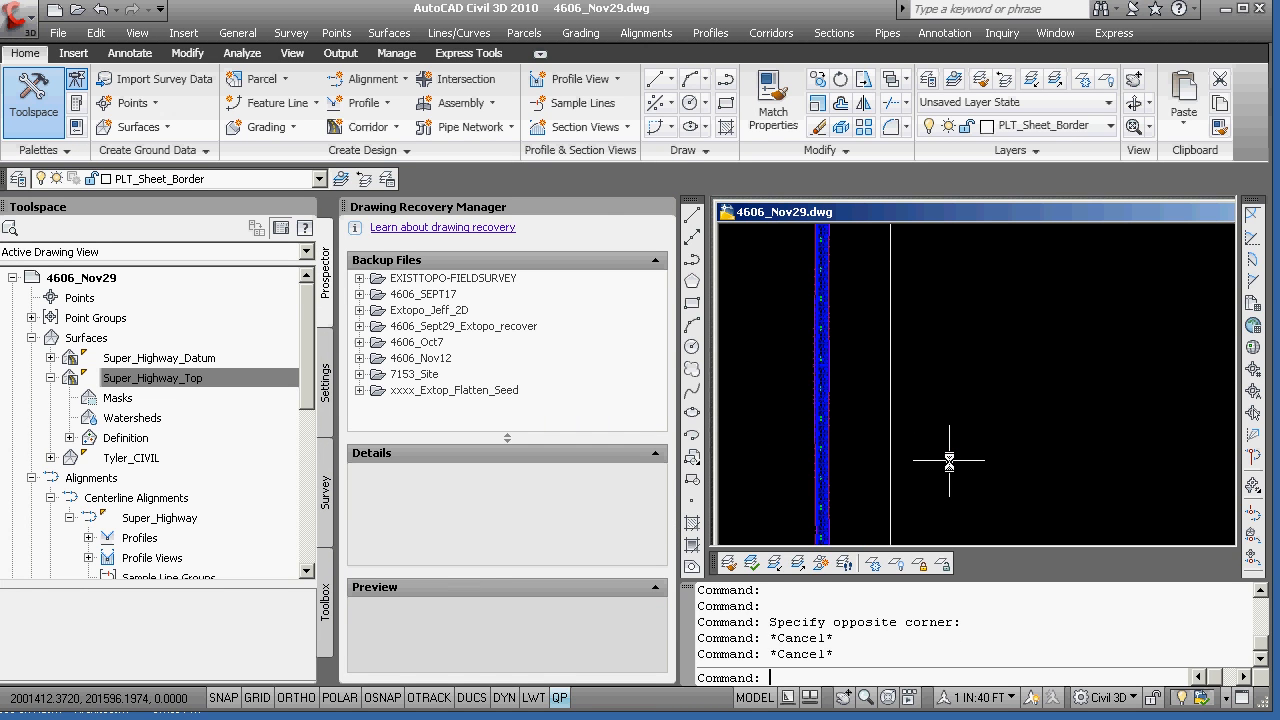
- Extract only the triangles, without the border, from the Super_Highway_Top surface
{"action": "scroll", "coordinate": [826, 457], "scroll_direction": "up", "scroll_amount": 6}
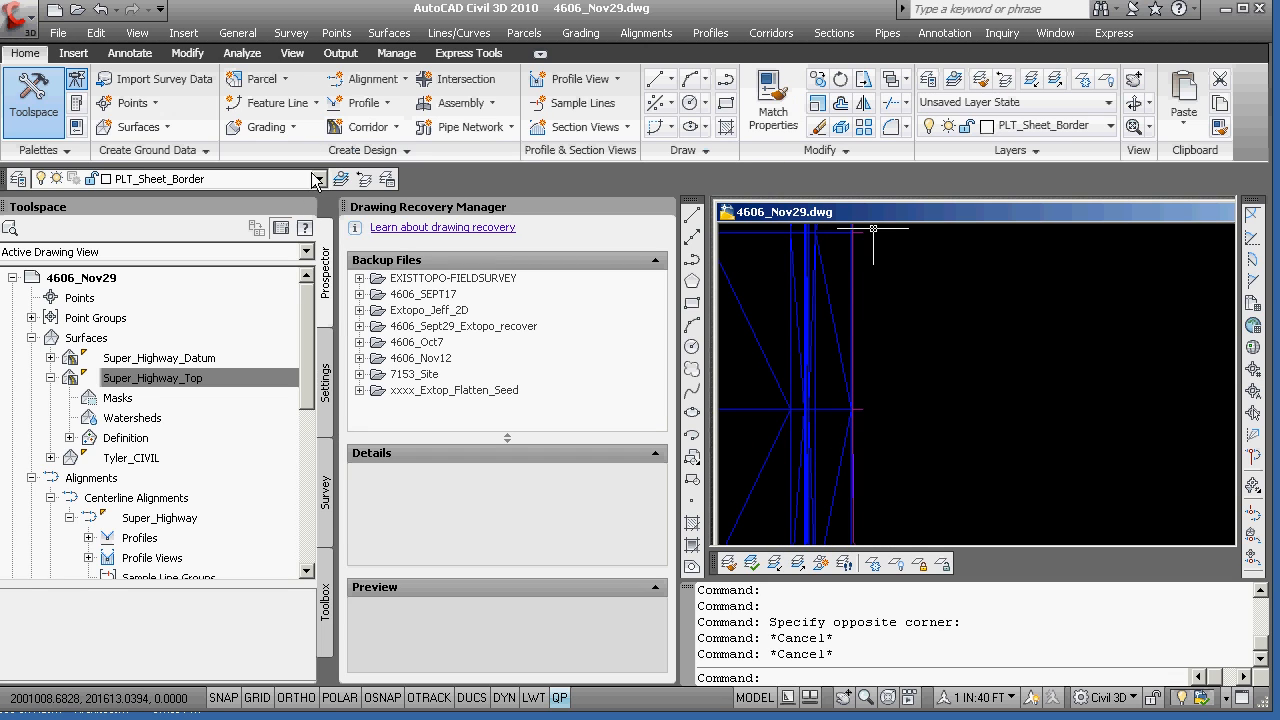
{"action": "left_click", "coordinate": [832, 314]}
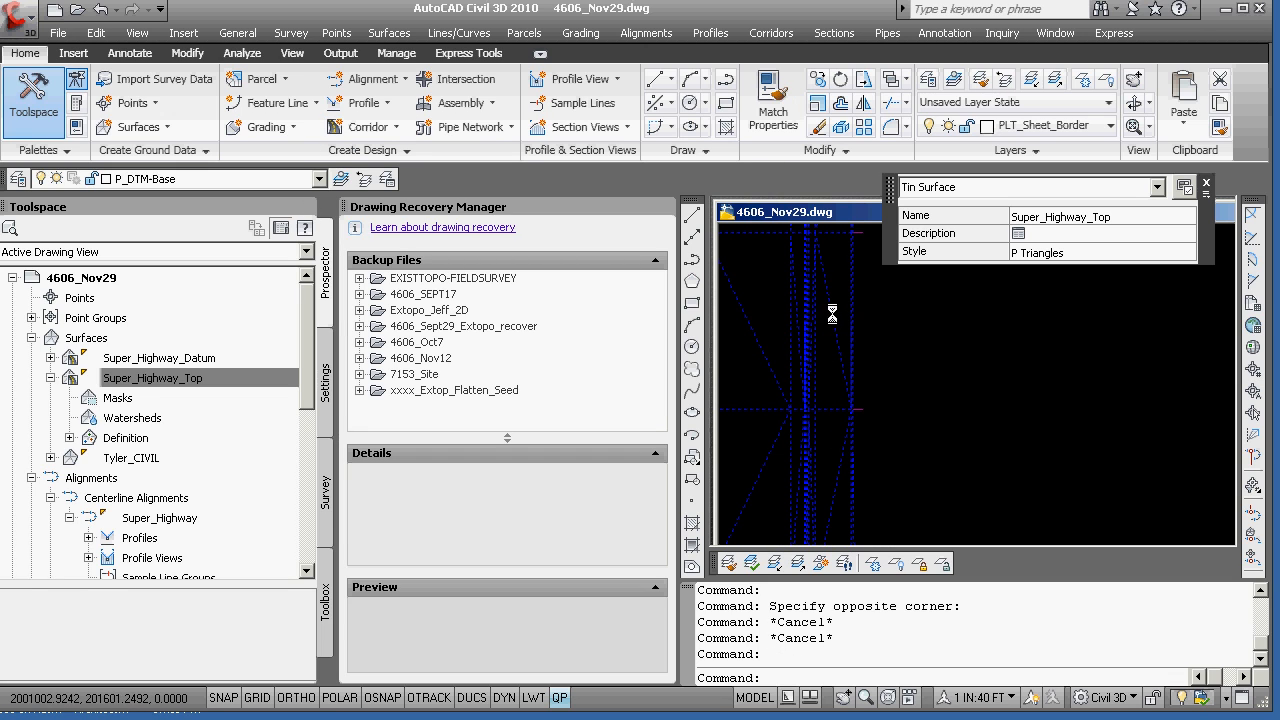
{"action": "left_click", "coordinate": [643, 131]}
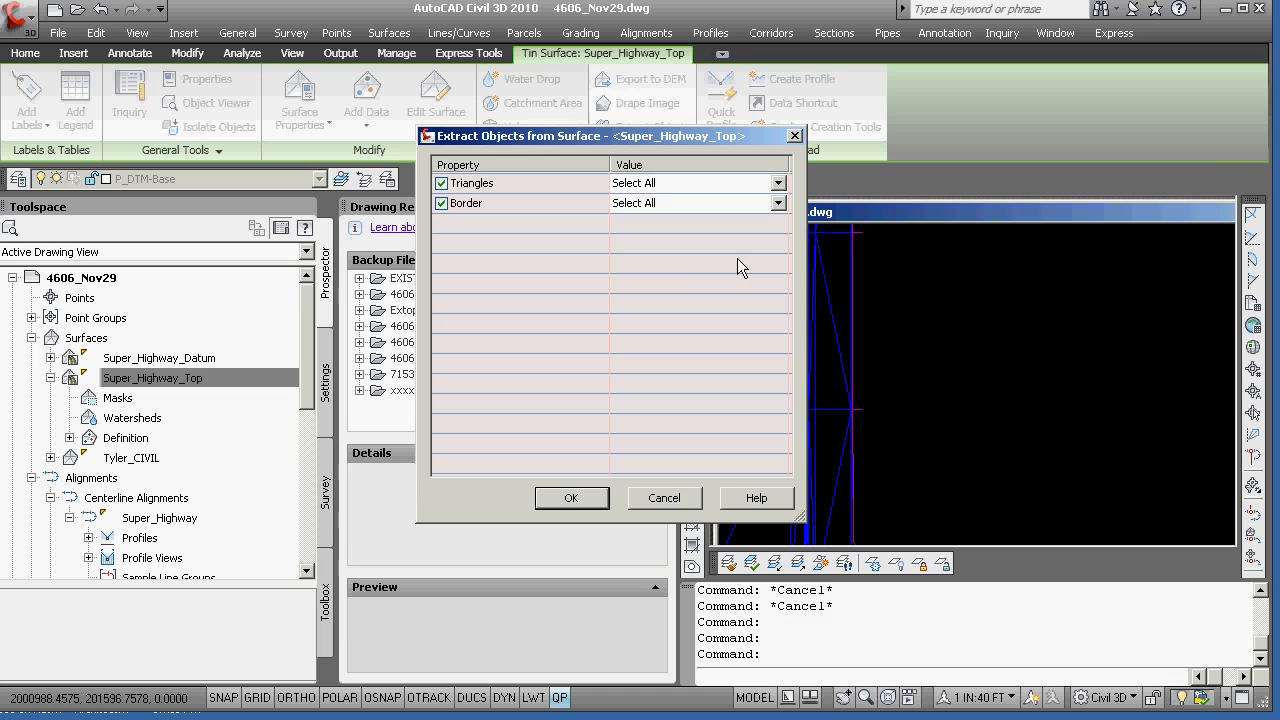
{"action": "left_click", "coordinate": [442, 203]}
{"action": "left_click", "coordinate": [442, 203]}
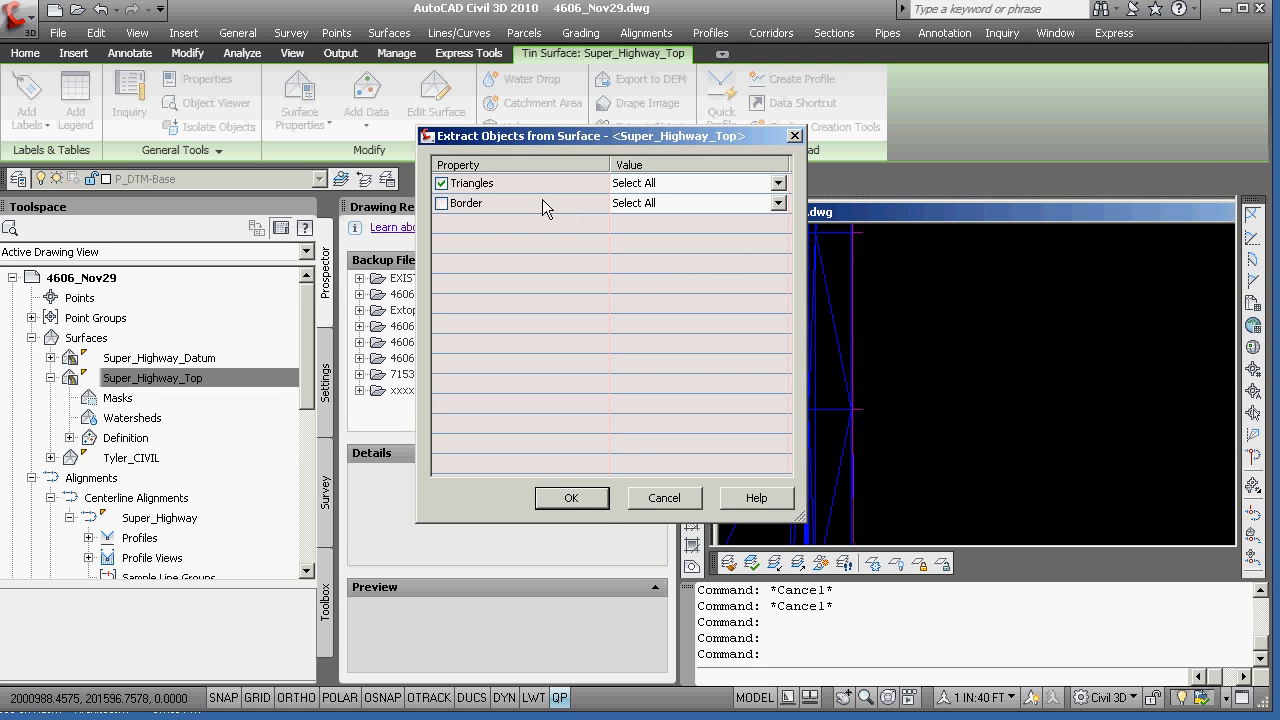
{"action": "left_click", "coordinate": [576, 500]}
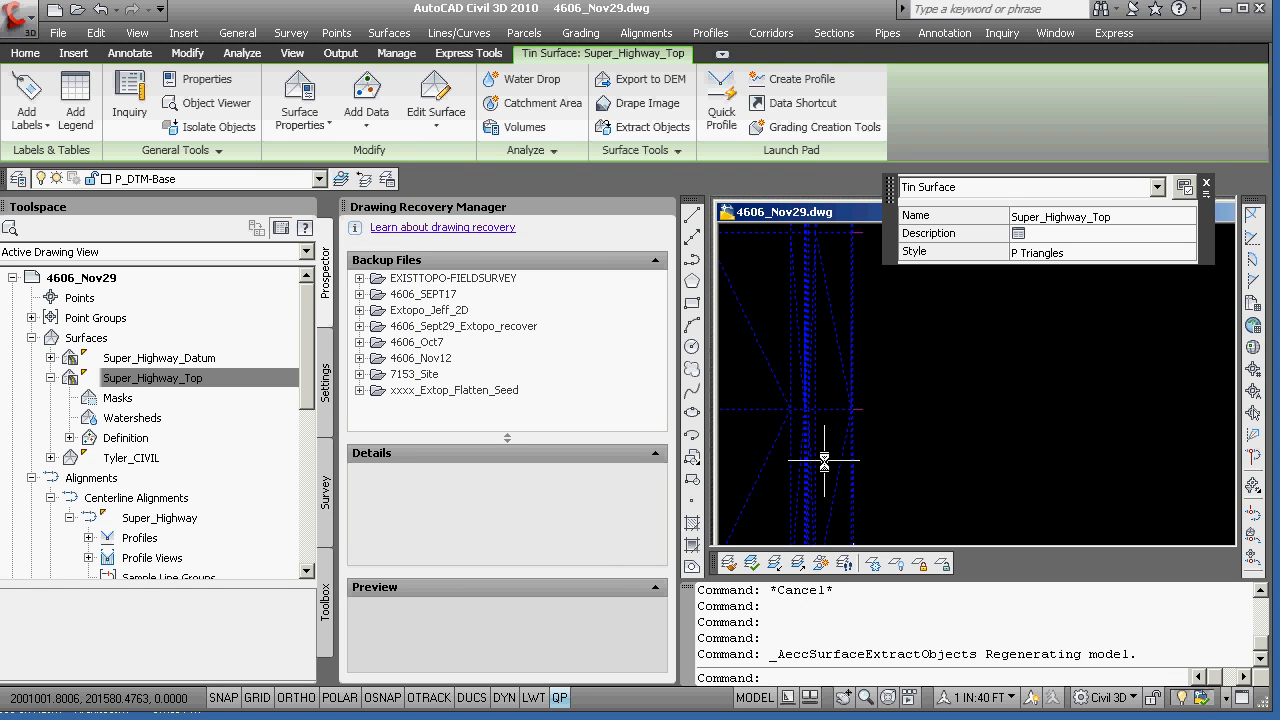
- Deselect the surface and isolate the layer of the extracted highway triangles by picking one triangle
{"action": "scroll", "coordinate": [880, 448], "scroll_direction": "down", "scroll_amount": 7}
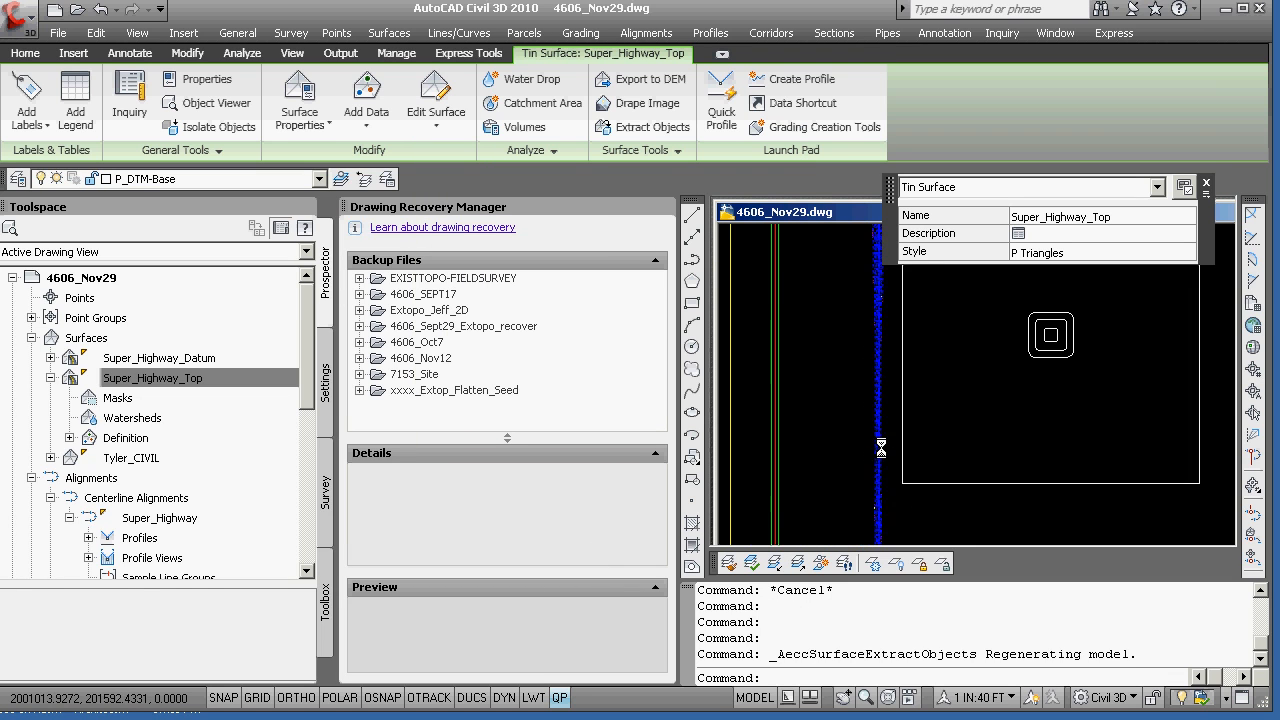
{"action": "middle_click_drag", "start_coordinate": [880, 449], "coordinate": [860, 305]}
{"action": "scroll", "coordinate": [880, 405], "scroll_direction": "up", "scroll_amount": 4}
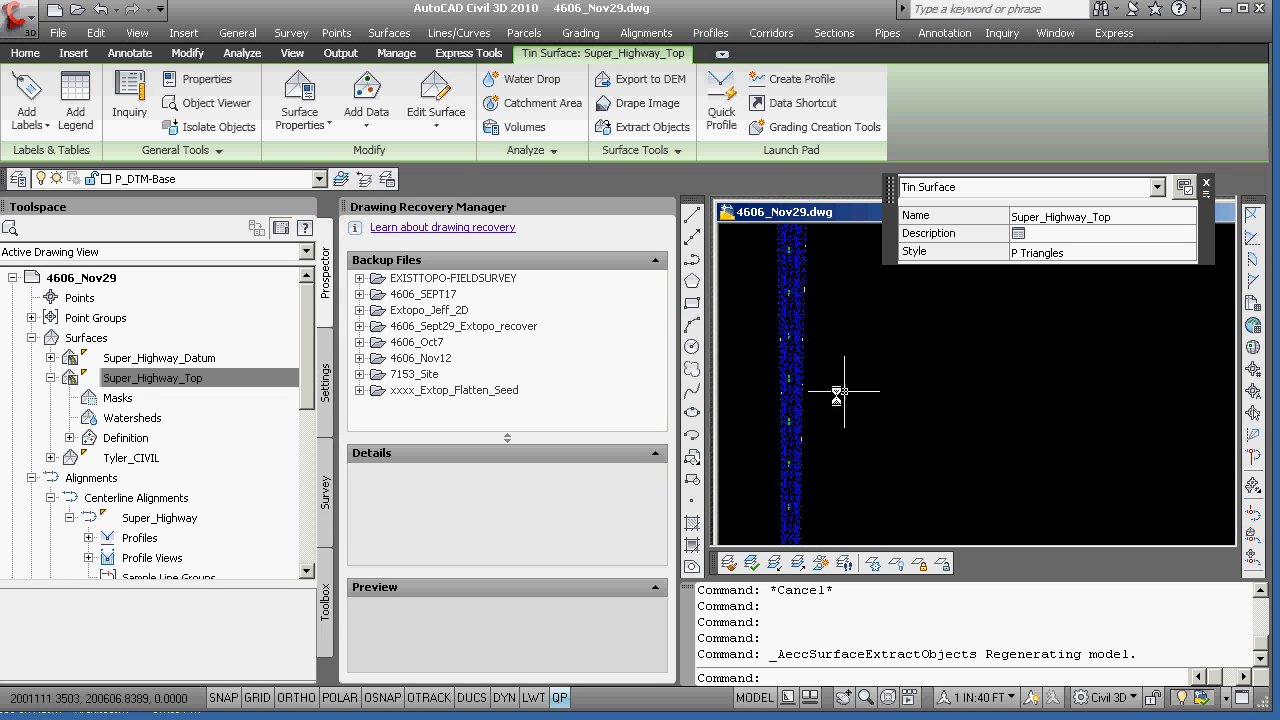
{"action": "key", "text": "Escape"}
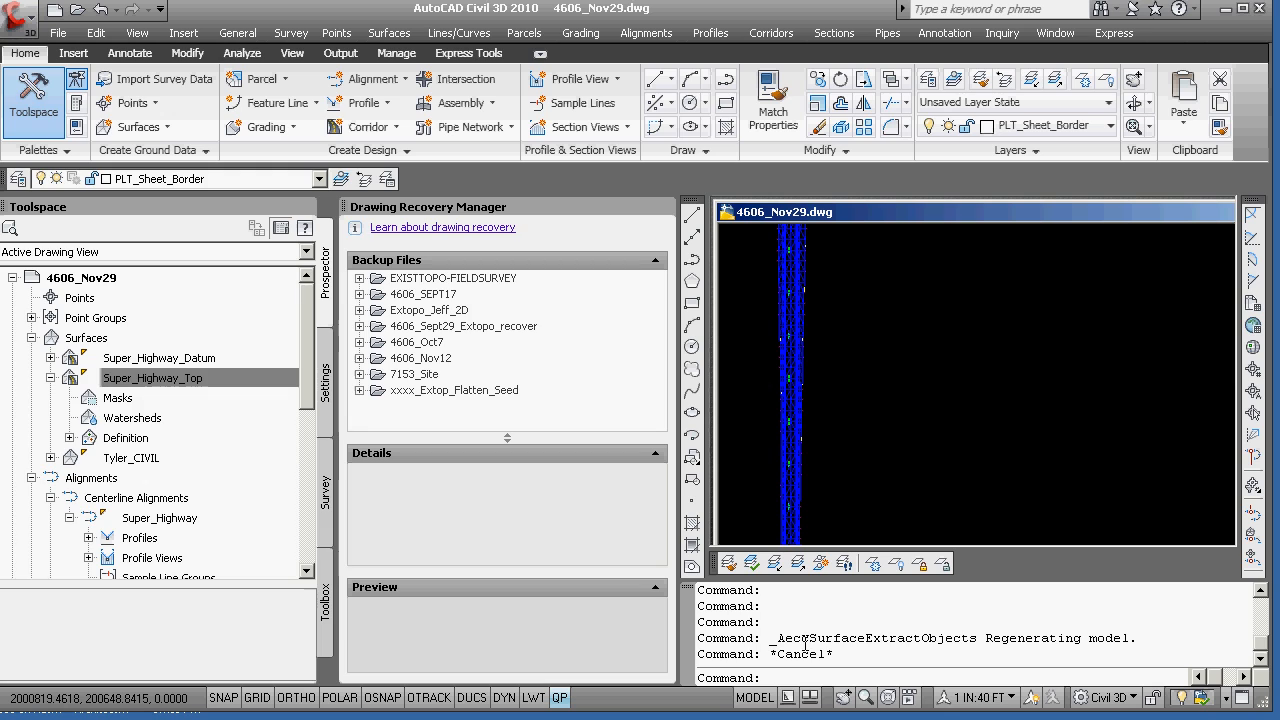
{"action": "type", "text": "layiso"}
{"action": "key", "text": "Return"}
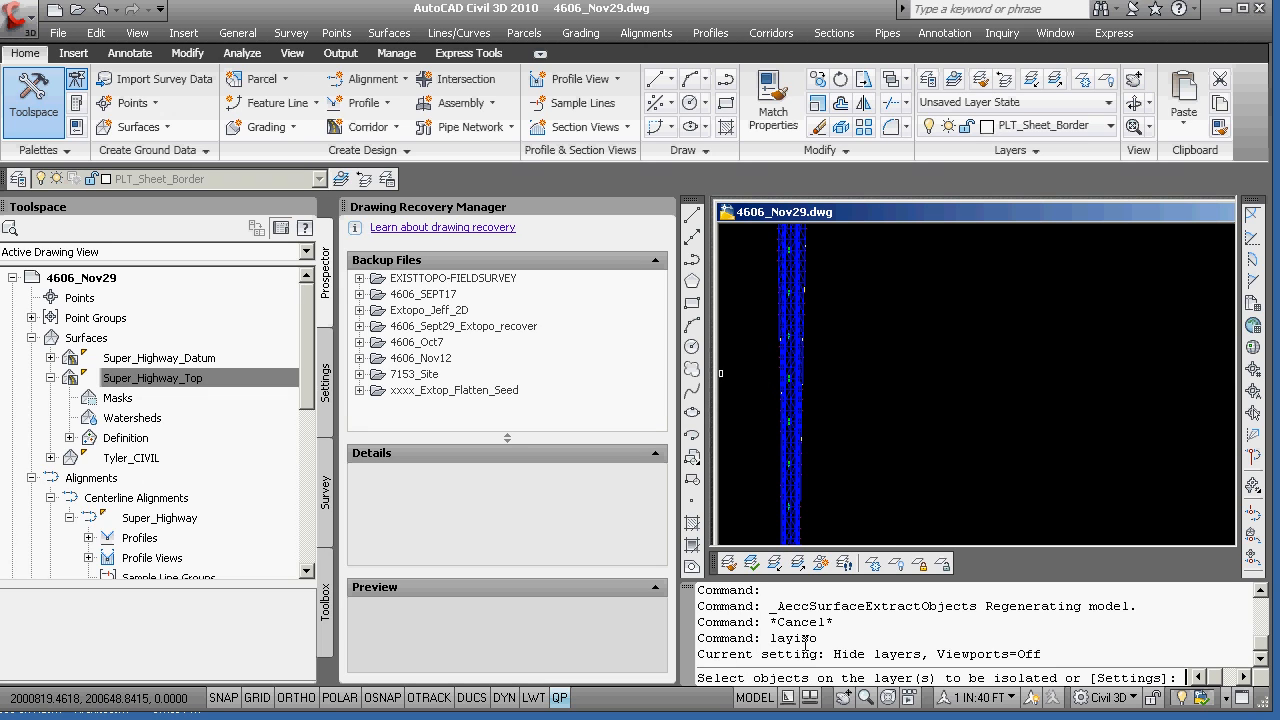
{"action": "scroll", "coordinate": [779, 437], "scroll_direction": "up", "scroll_amount": 5}
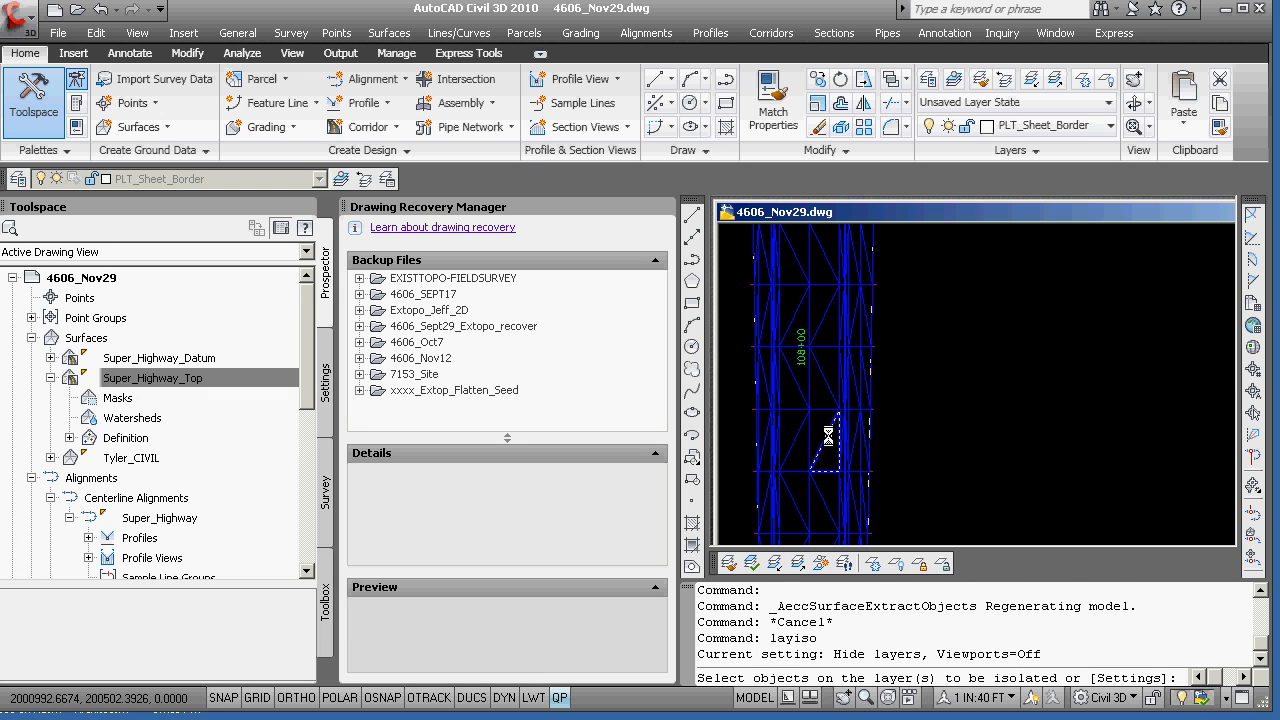
{"action": "left_click", "coordinate": [828, 436]}
{"action": "key", "text": "Return"}
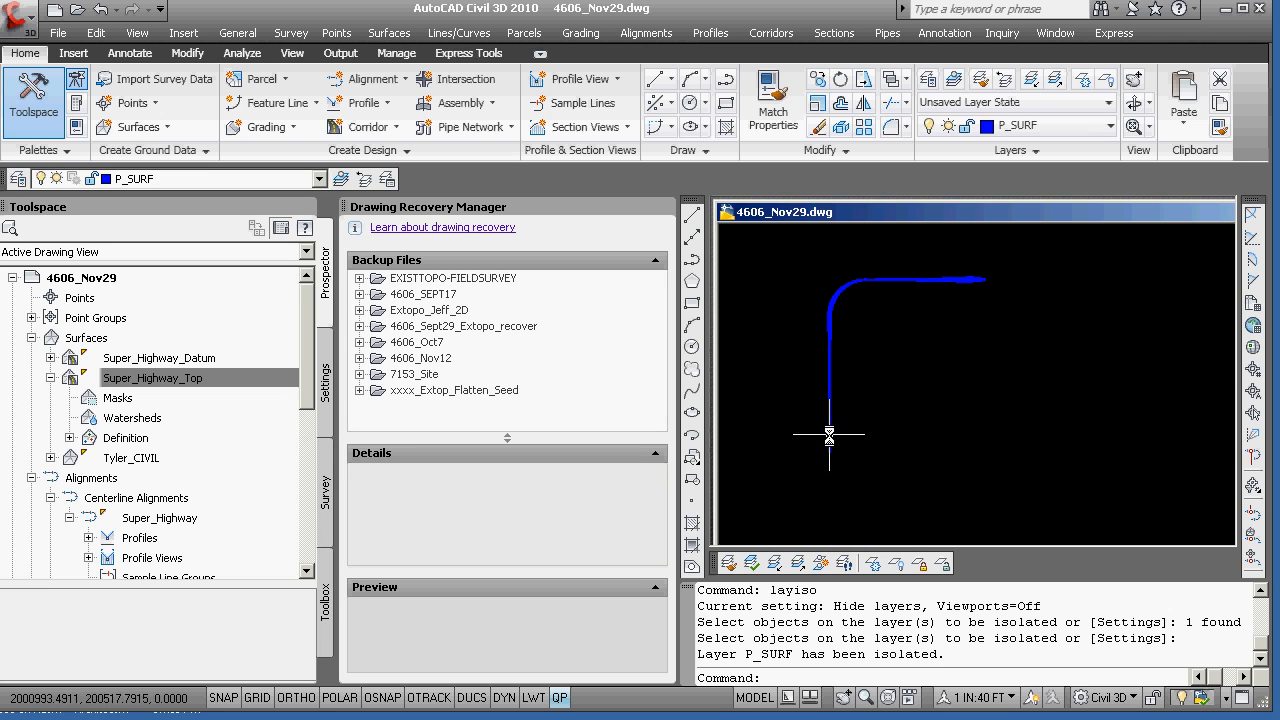
- Draw a vertical reference line from 2000000,200000,0 to the relative point @0,0,2000
{"action": "type", "text": "lin"}
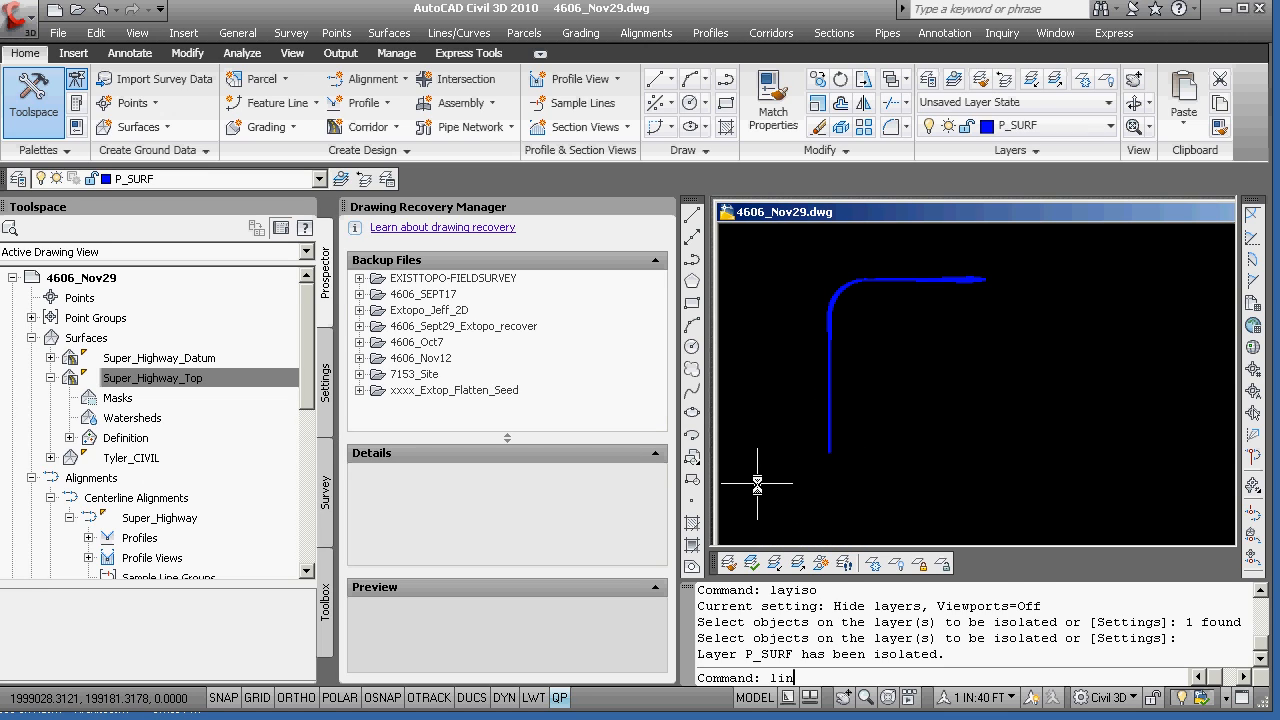
{"action": "type", "text": "e"}
{"action": "key", "text": "Return"}
{"action": "type", "text": "2000"}
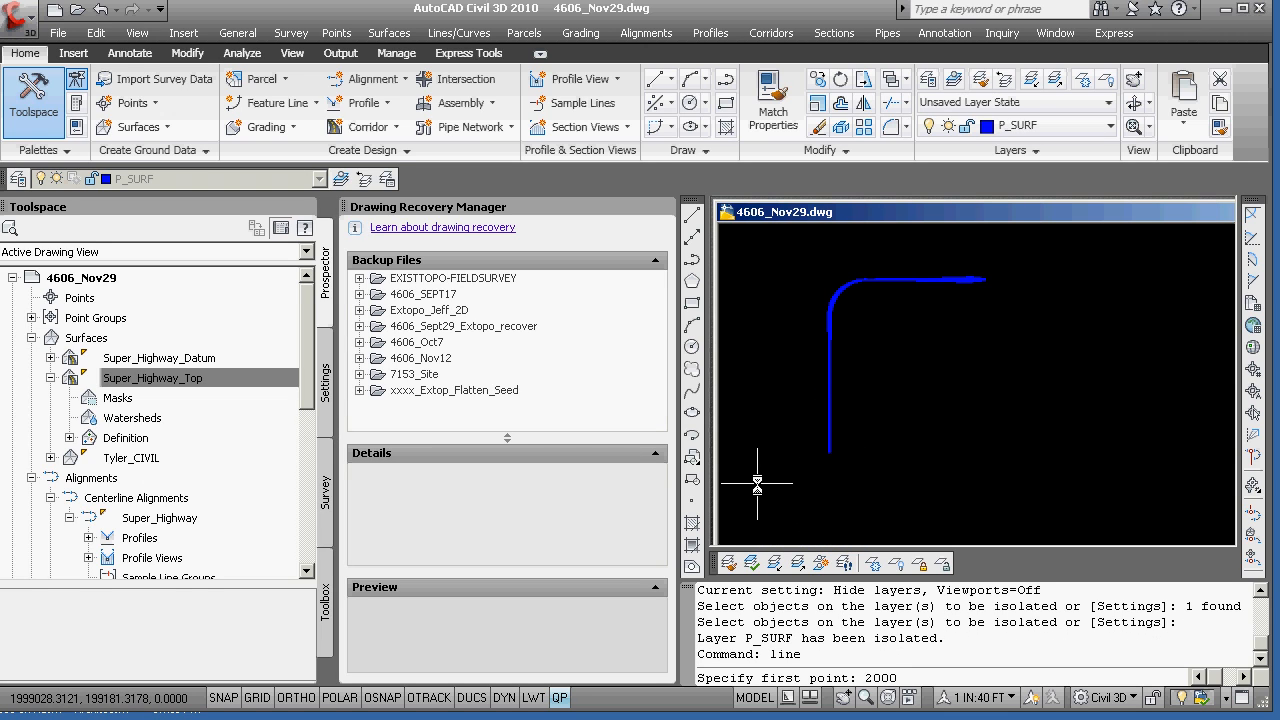
{"action": "type", "text": "000,200000,0"}
{"action": "key", "text": "Return"}
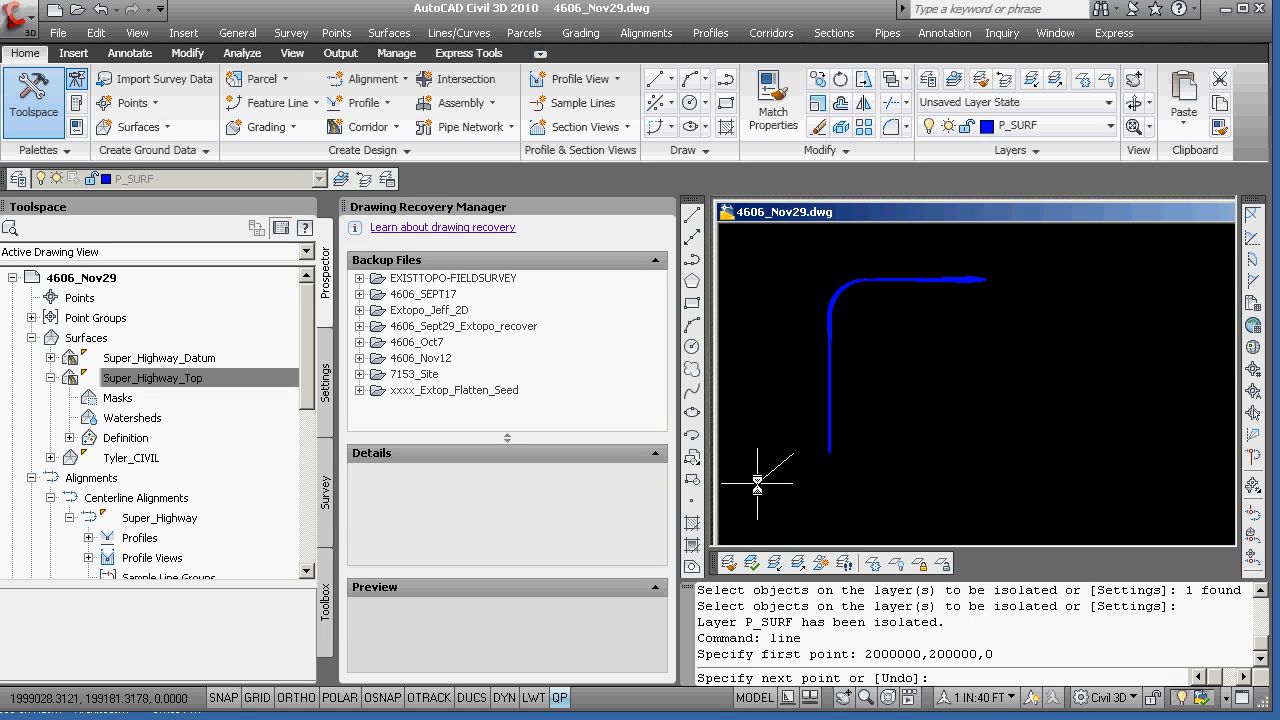
{"action": "type", "text": "2000"}
{"action": "key", "text": "BackSpace"}
{"action": "key", "text": "BackSpace"}
{"action": "key", "text": "BackSpace"}
{"action": "key", "text": "BackSpace"}
{"action": "type", "text": "@2000,"}
{"action": "key", "text": "BackSpace"}
{"action": "key", "text": "BackSpace"}
{"action": "key", "text": "BackSpace"}
{"action": "key", "text": "BackSpace"}
{"action": "key", "text": "BackSpace"}
{"action": "type", "text": "0,0,2000"}
{"action": "key", "text": "Return"}
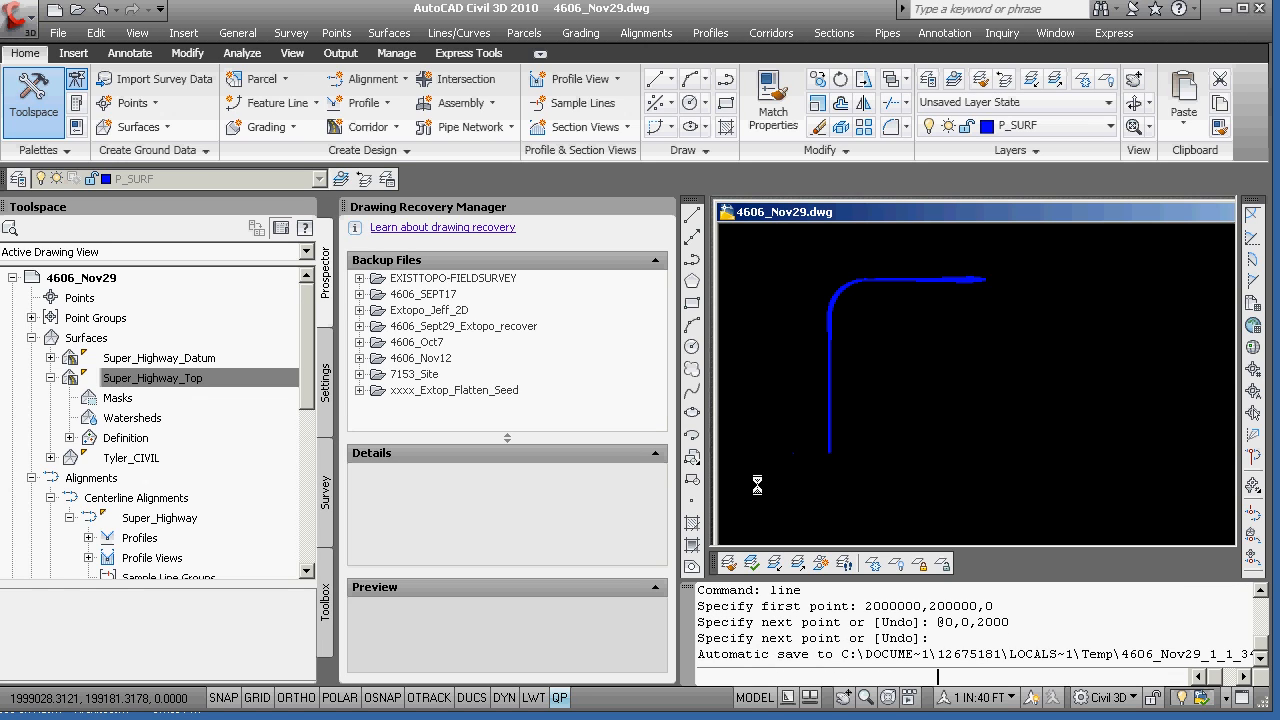
{"action": "key", "text": "Return"}
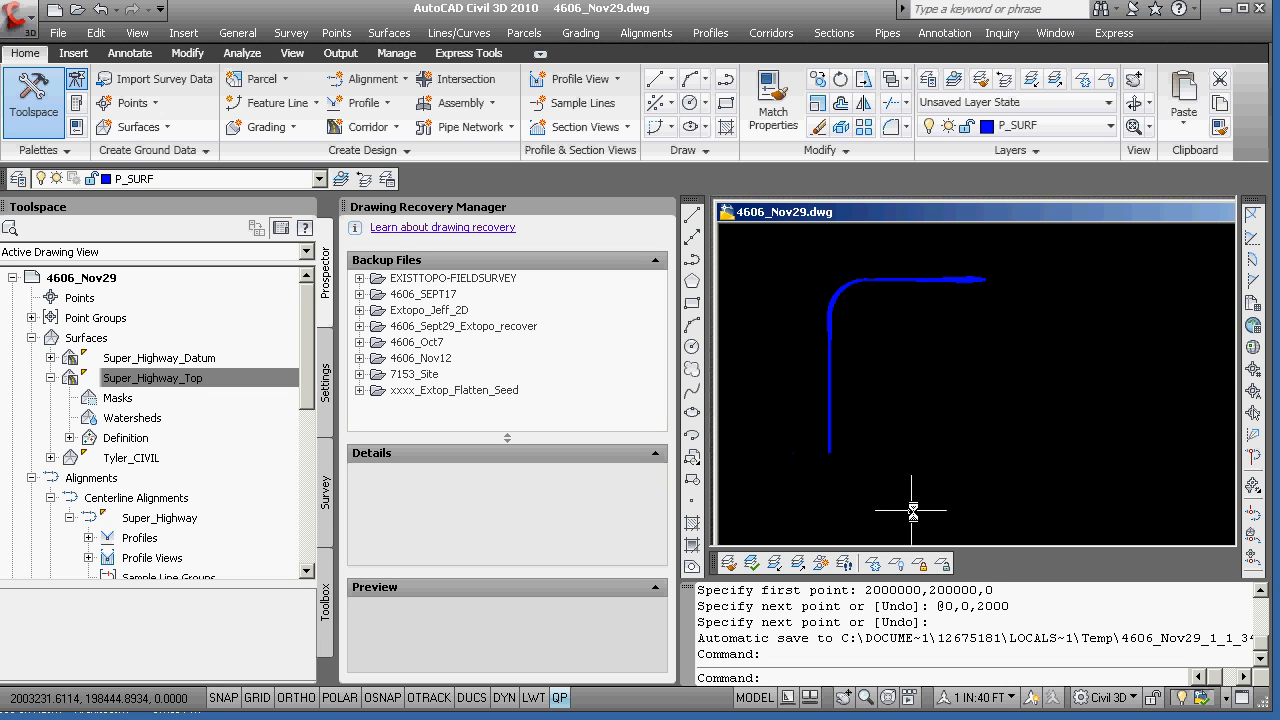
- Start a Write Block export with dec1proposed.dwg in the happytday folder as the destination file
{"action": "type", "text": "wblock"}
{"action": "key", "text": "Return"}
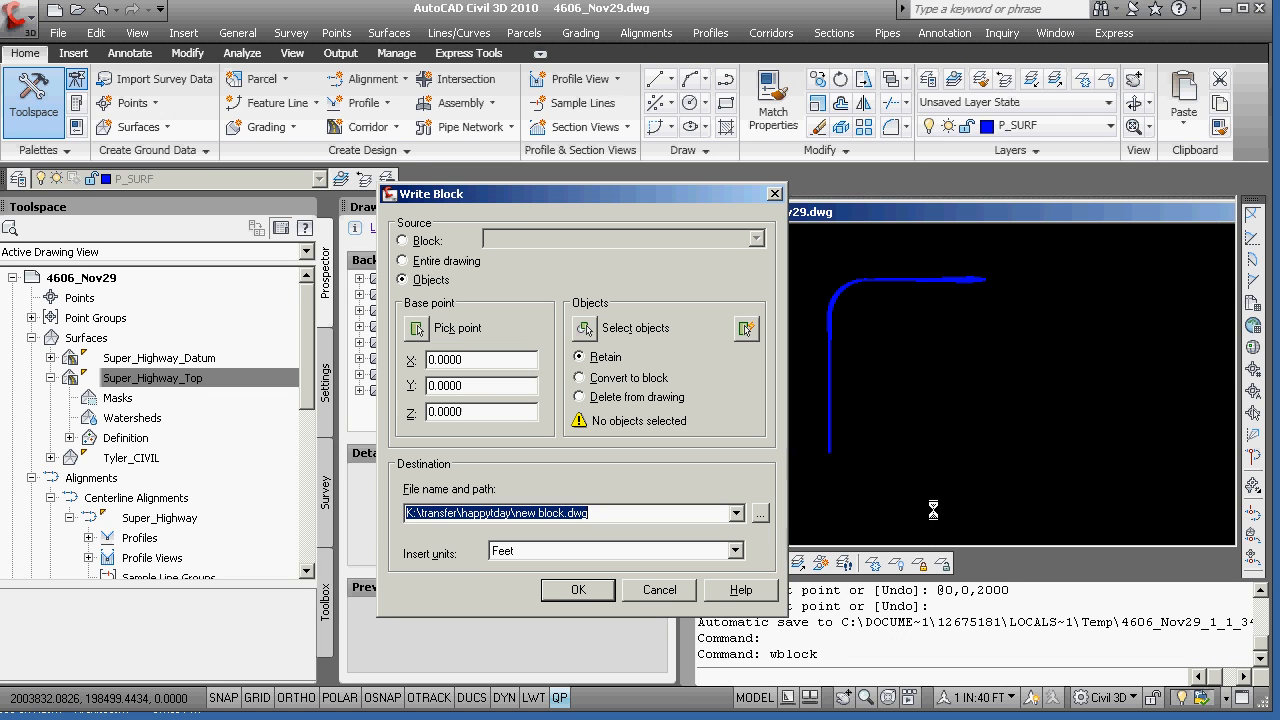
{"action": "left_click", "coordinate": [763, 514]}
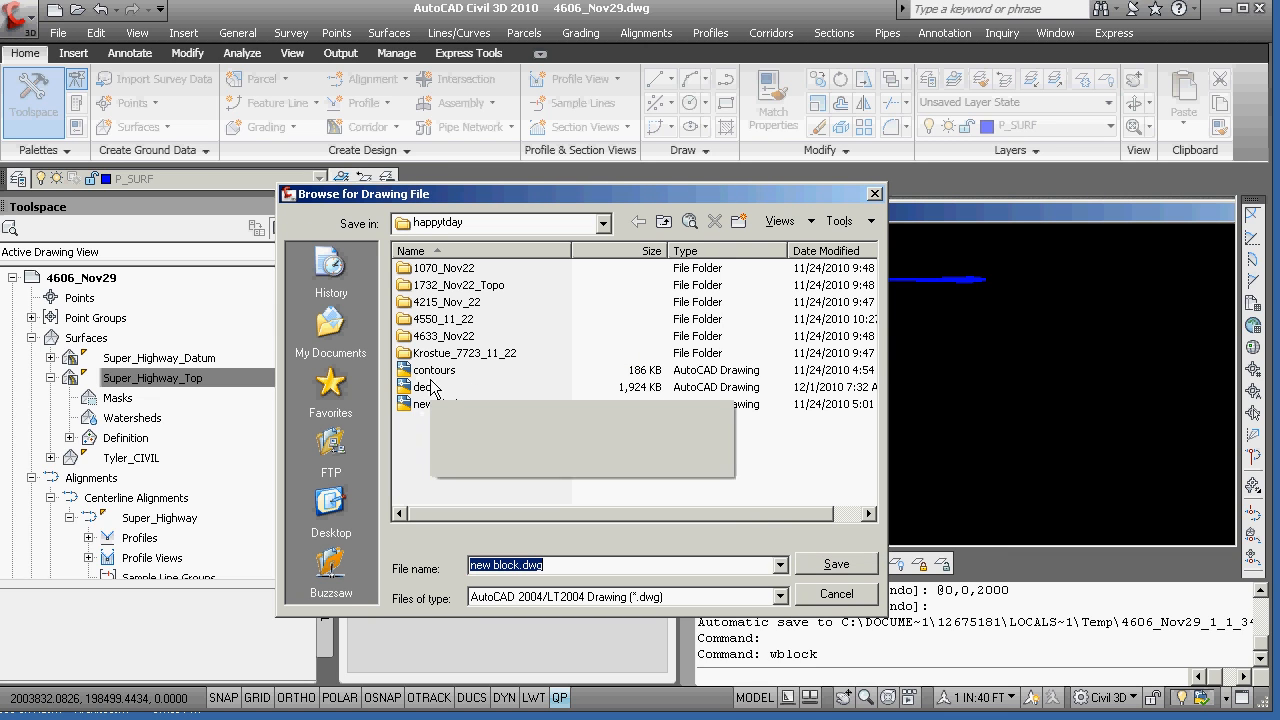
{"action": "left_click", "coordinate": [425, 387]}
{"action": "left_click", "coordinate": [503, 564]}
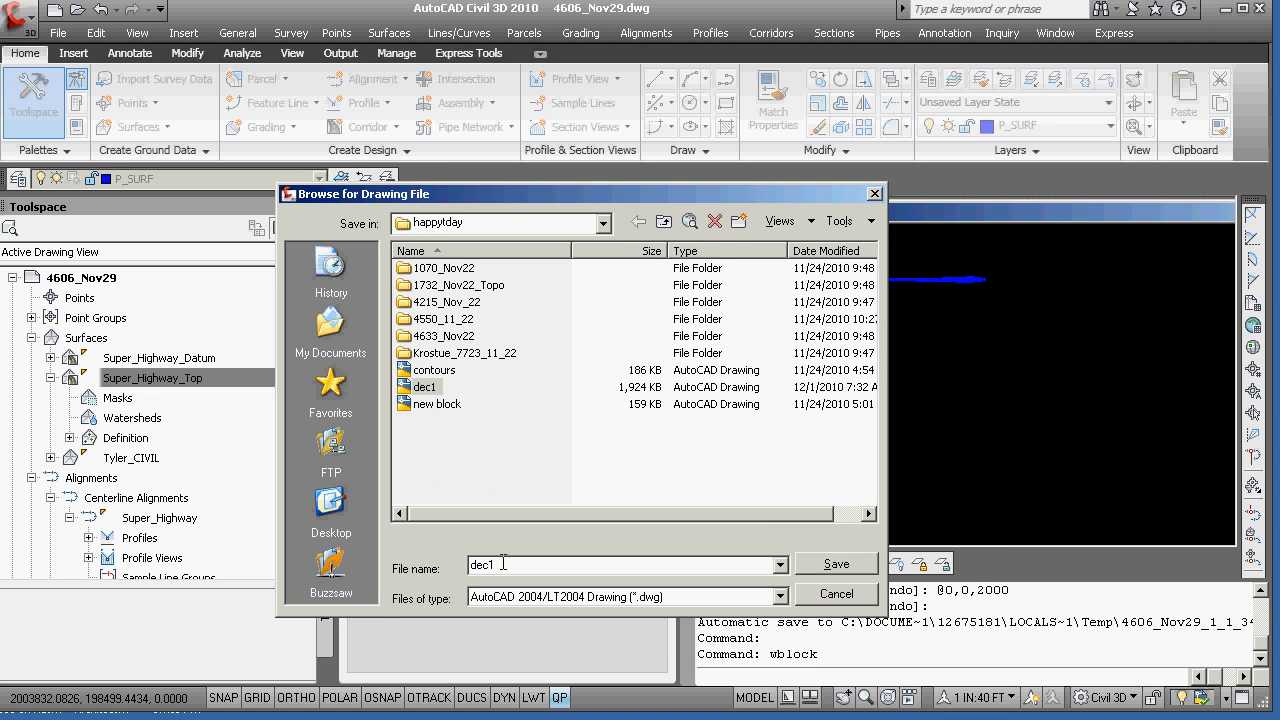
{"action": "type", "text": "purpose"}
{"action": "type", "text": "d"}
{"action": "left_click", "coordinate": [838, 565]}
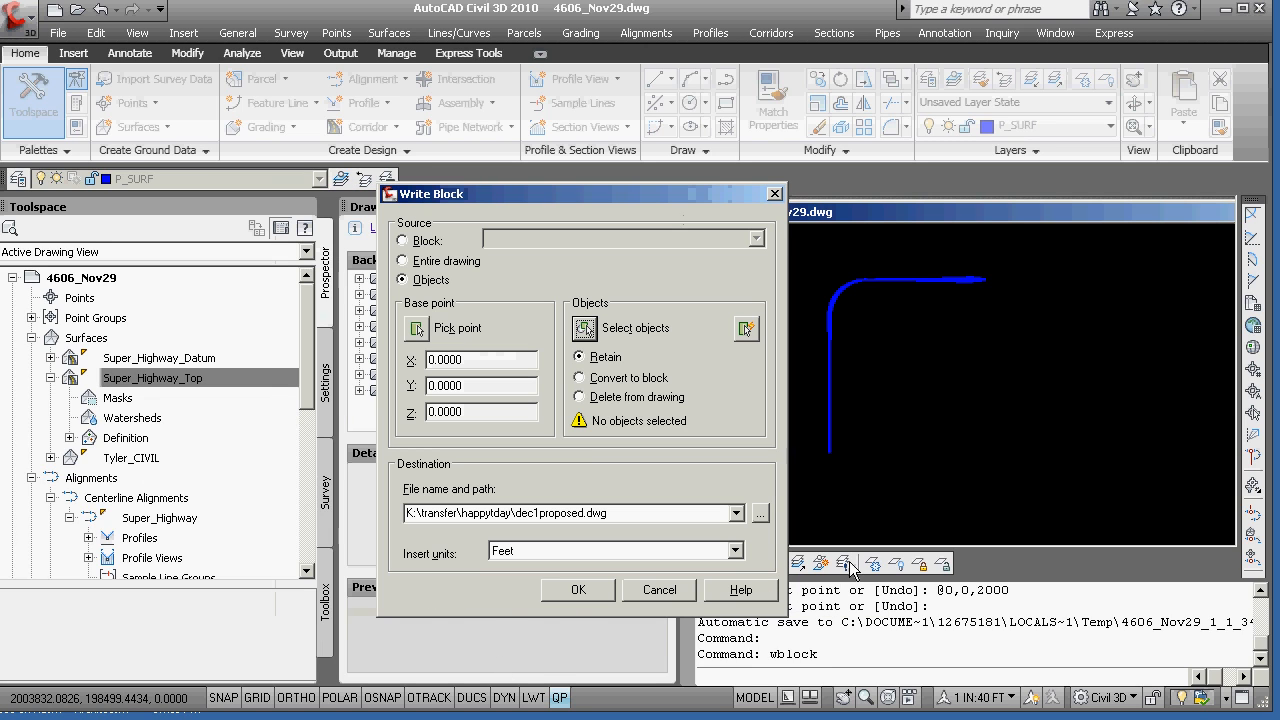
- Select all the highway triangles together with the reference line in one window and write them out, dismissing the version conflict notice
{"action": "left_click", "coordinate": [585, 330]}
{"action": "left_click", "coordinate": [744, 484]}
{"action": "left_click", "coordinate": [1013, 259]}
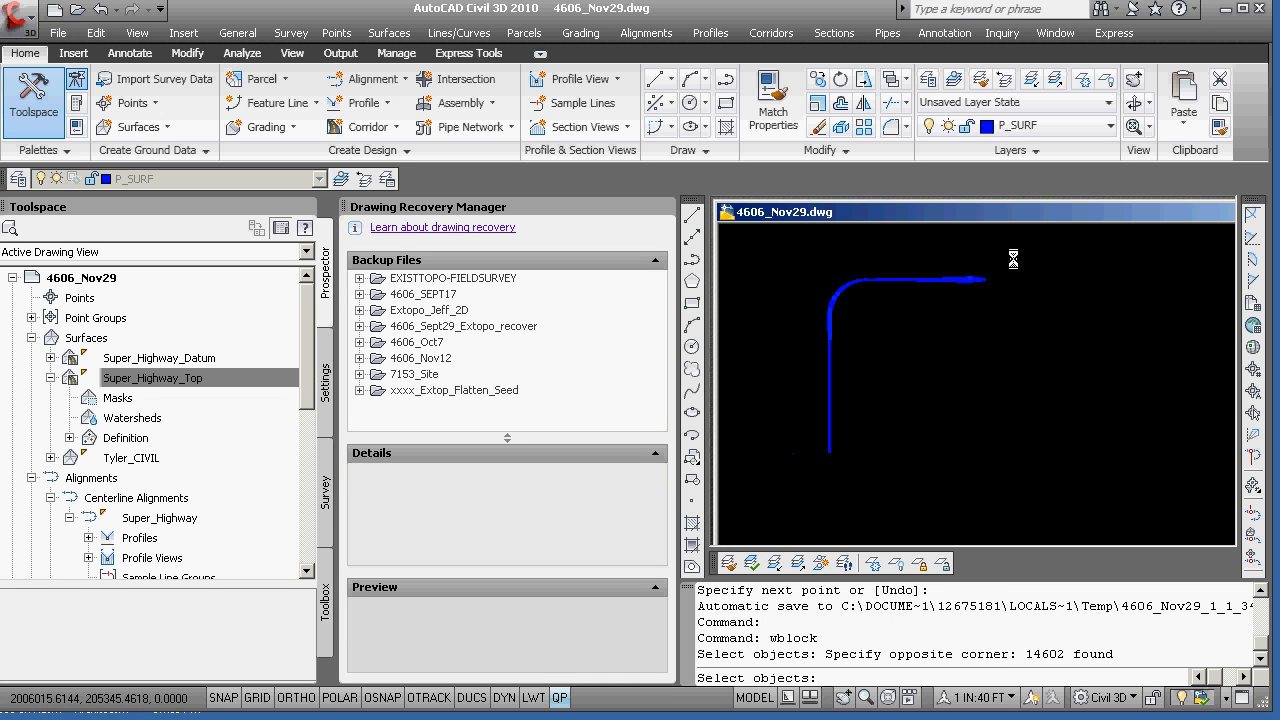
{"action": "key", "text": "Return"}
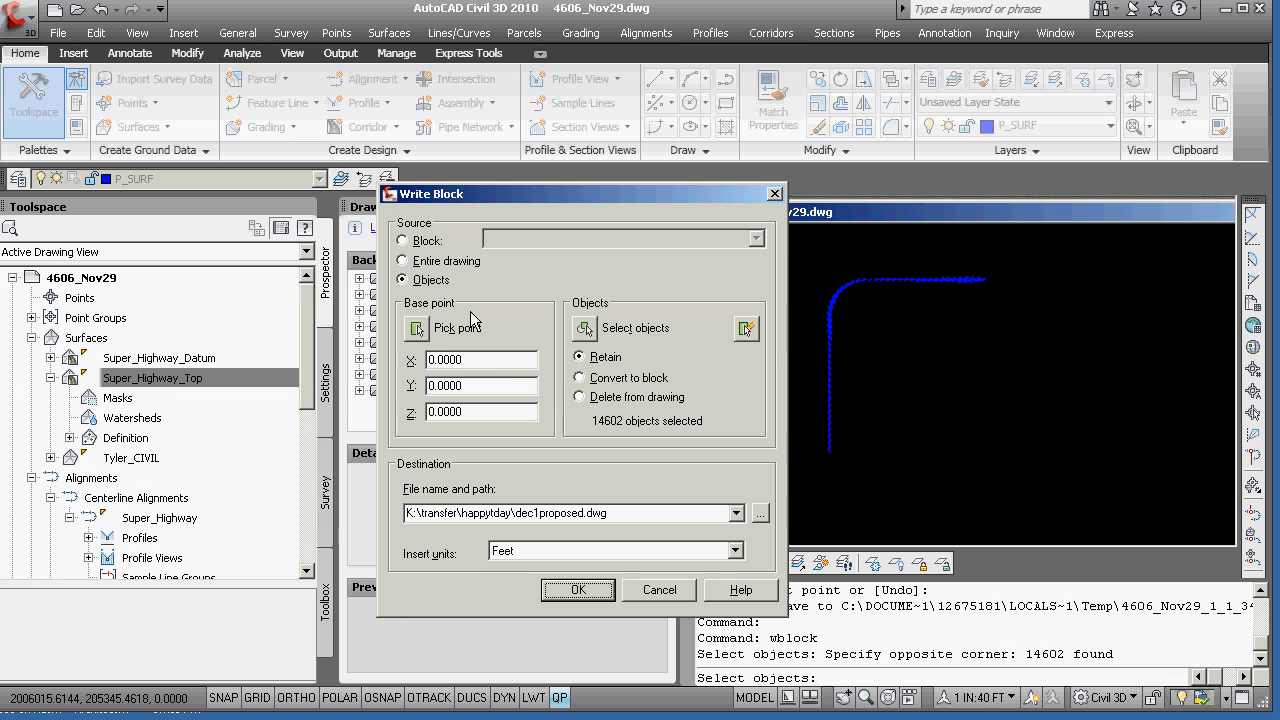
{"action": "left_click", "coordinate": [598, 598]}
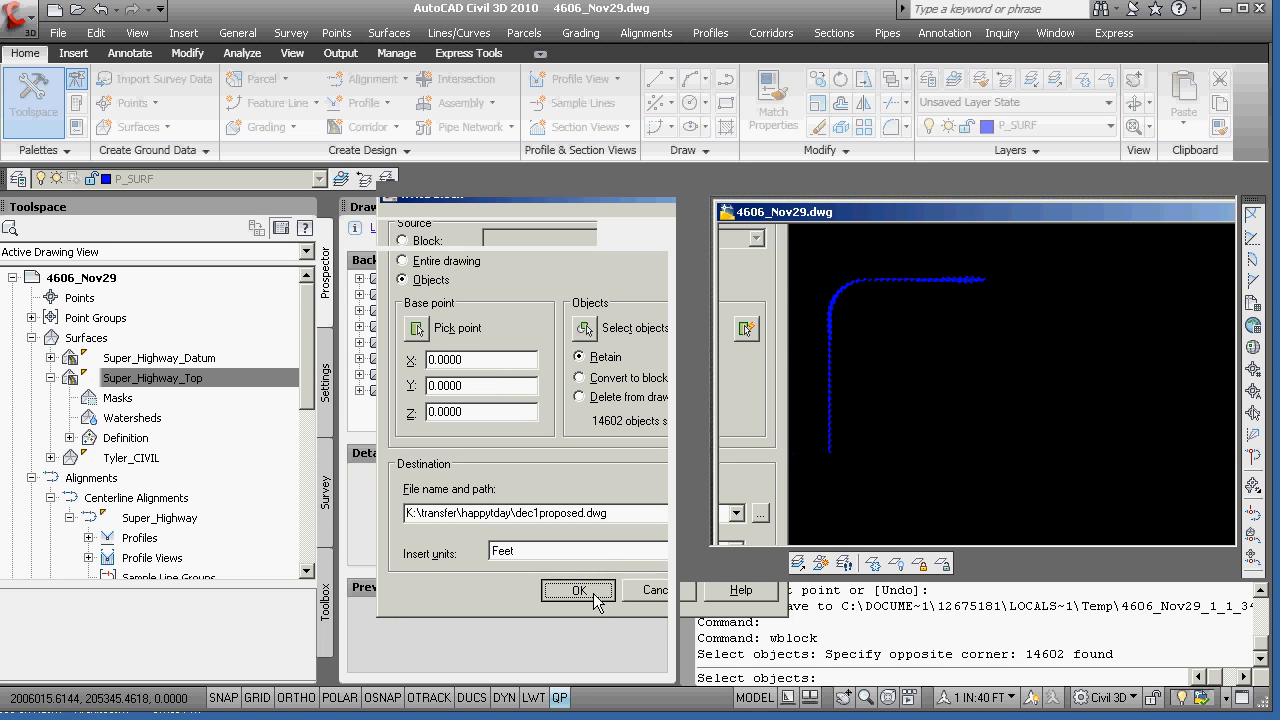
{"action": "left_click", "coordinate": [590, 392]}
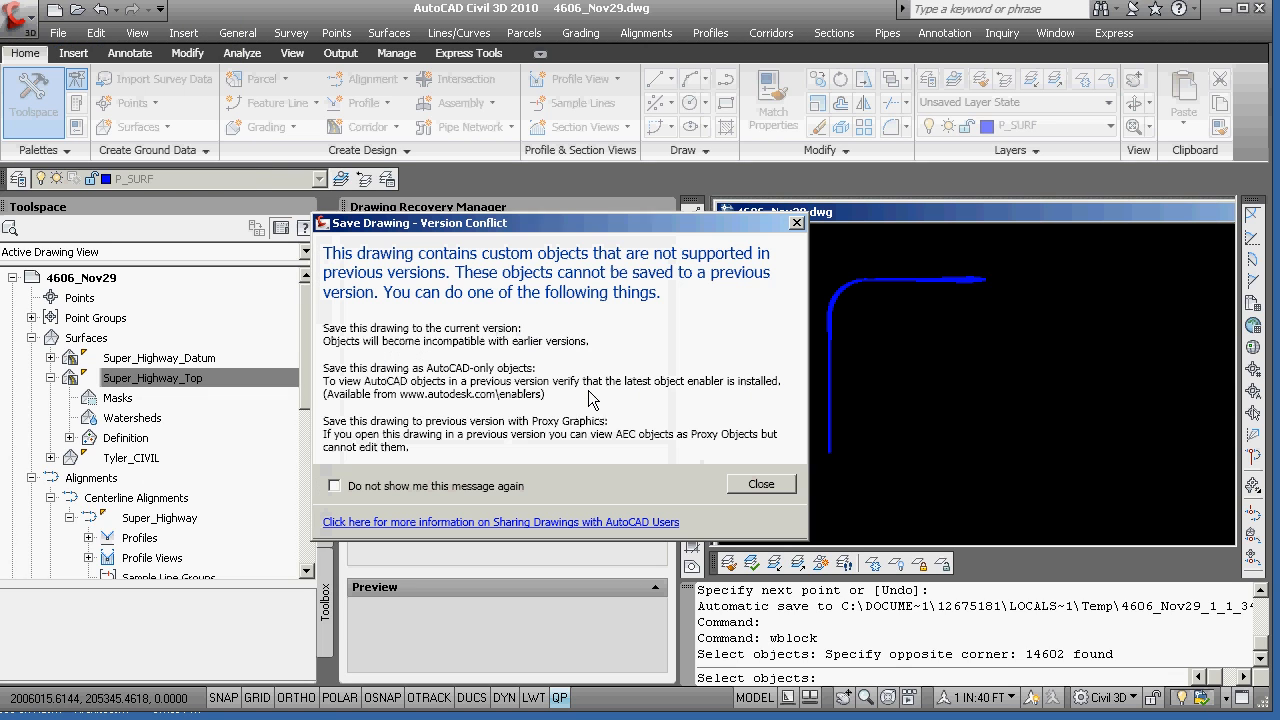
{"action": "left_click", "coordinate": [759, 485]}
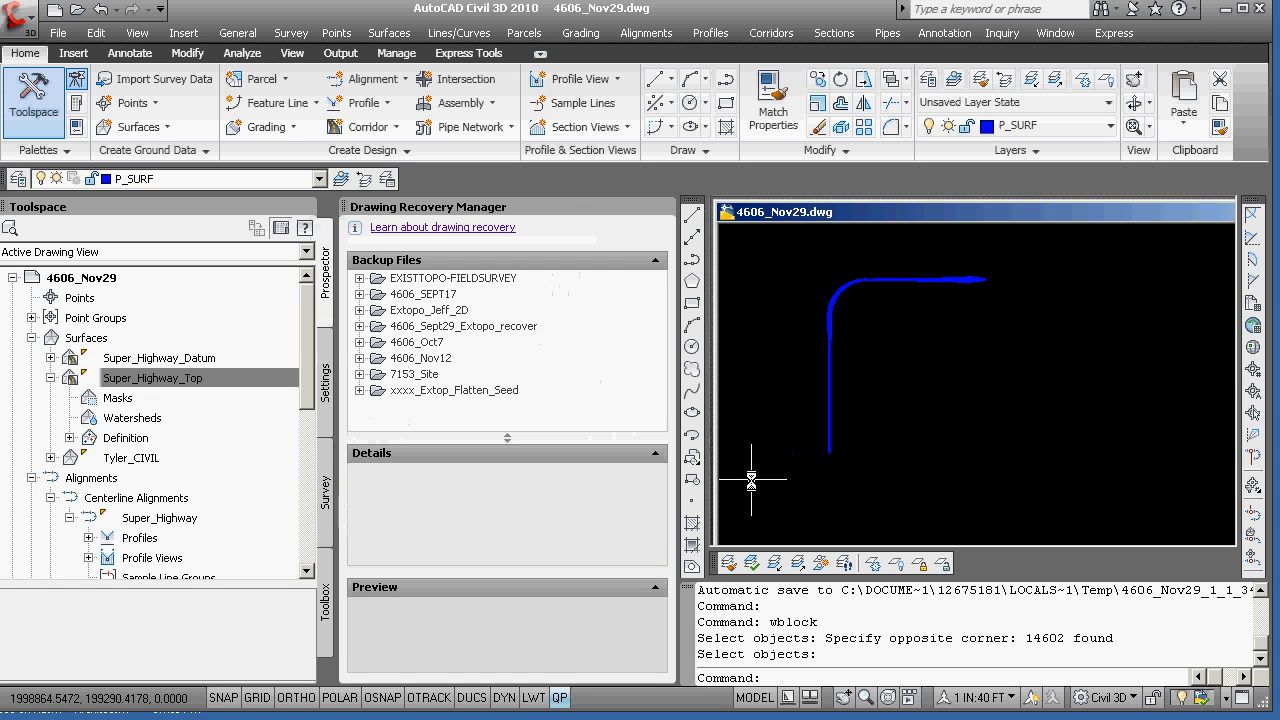
- Undo the block export, the reference line, the layer isolation and the triangle extraction
{"action": "type", "text": "u"}
{"action": "key", "text": "Return"}
{"action": "type", "text": "u"}
{"action": "key", "text": "Return"}
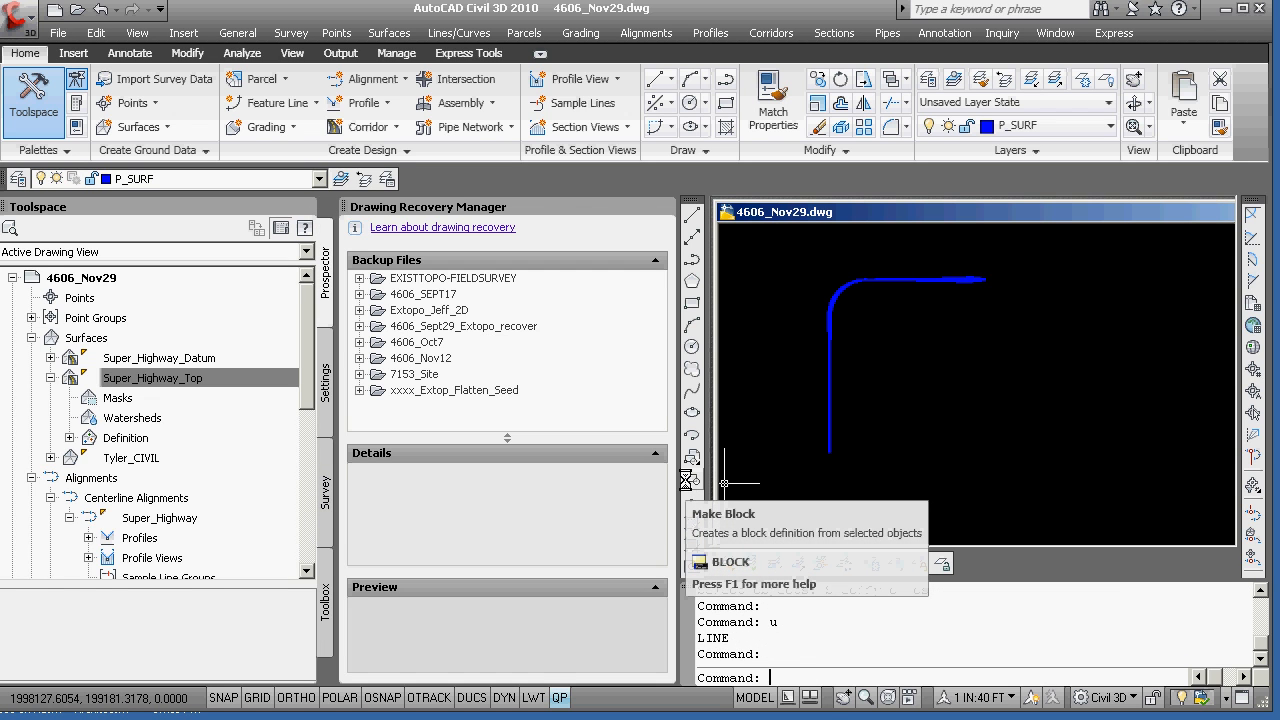
{"action": "key", "text": "ctrl+z"}
{"action": "key", "text": "ctrl+z"}
{"action": "key", "text": "ctrl+z"}
{"action": "key", "text": "ctrl+z"}
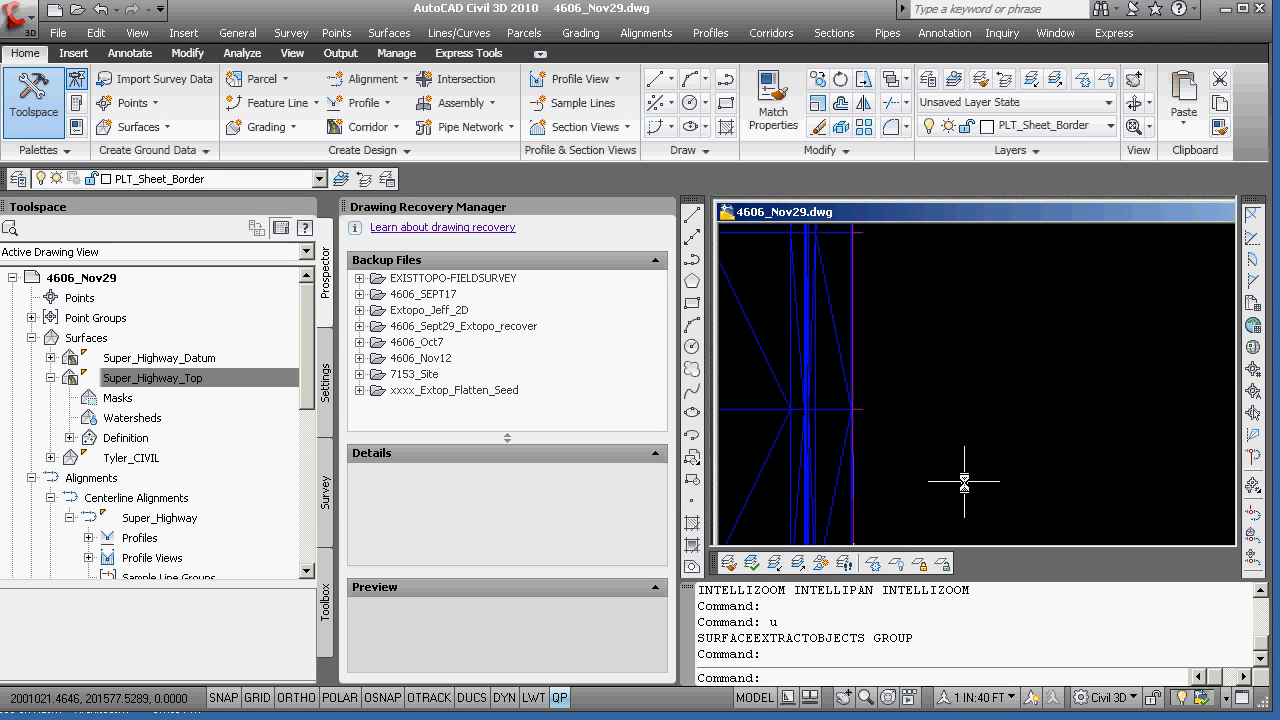
- Undo the style changes of the Super_Highway_Top and Tyler_CIVIL surfaces
{"action": "type", "text": "u"}
{"action": "key", "text": "Return"}
{"action": "type", "text": "u"}
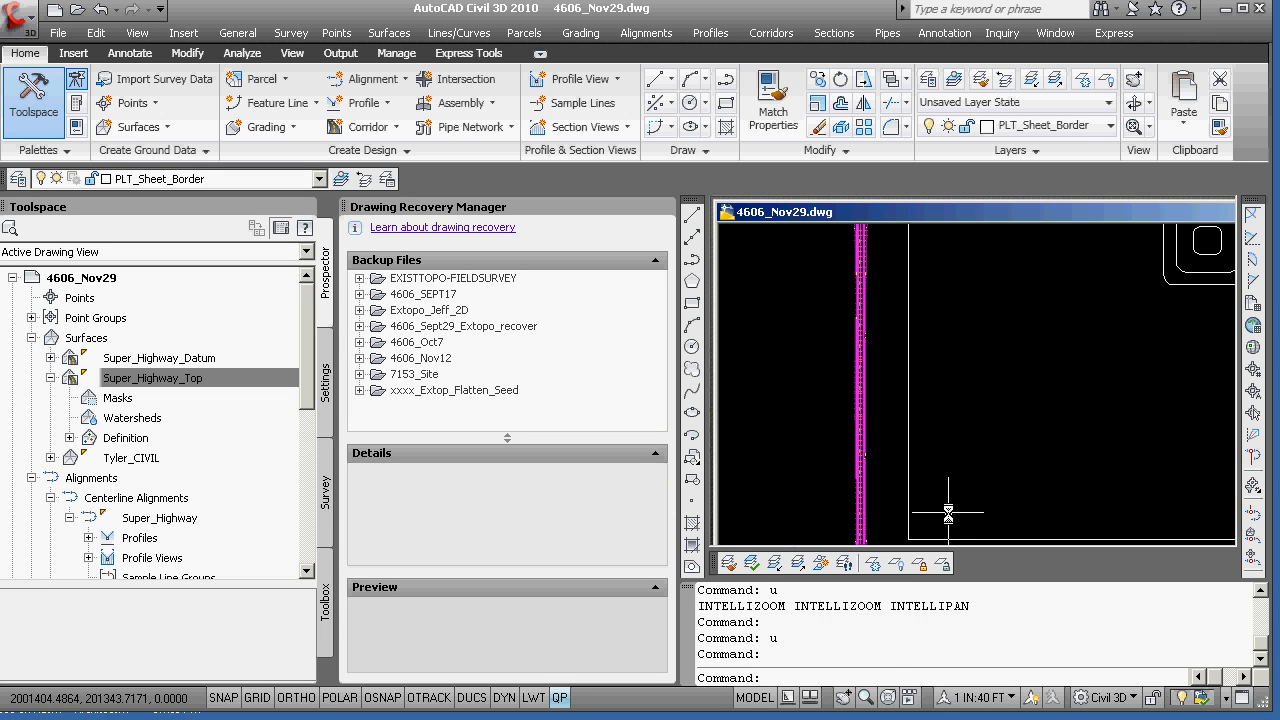
{"action": "key", "text": "Return"}
{"action": "scroll", "coordinate": [960, 420], "scroll_direction": "down", "scroll_amount": 5}
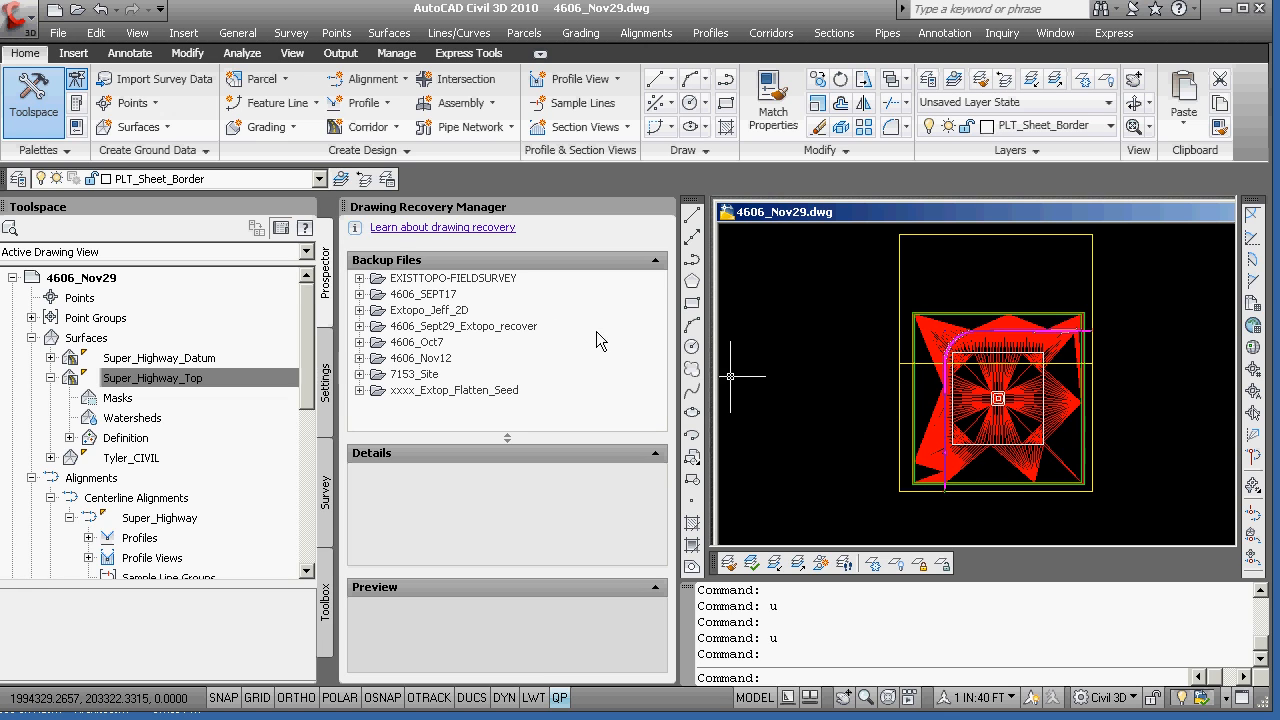
- Save the 4606_Nov29 drawing and exit Civil 3D
{"action": "left_click", "coordinate": [57, 33]}
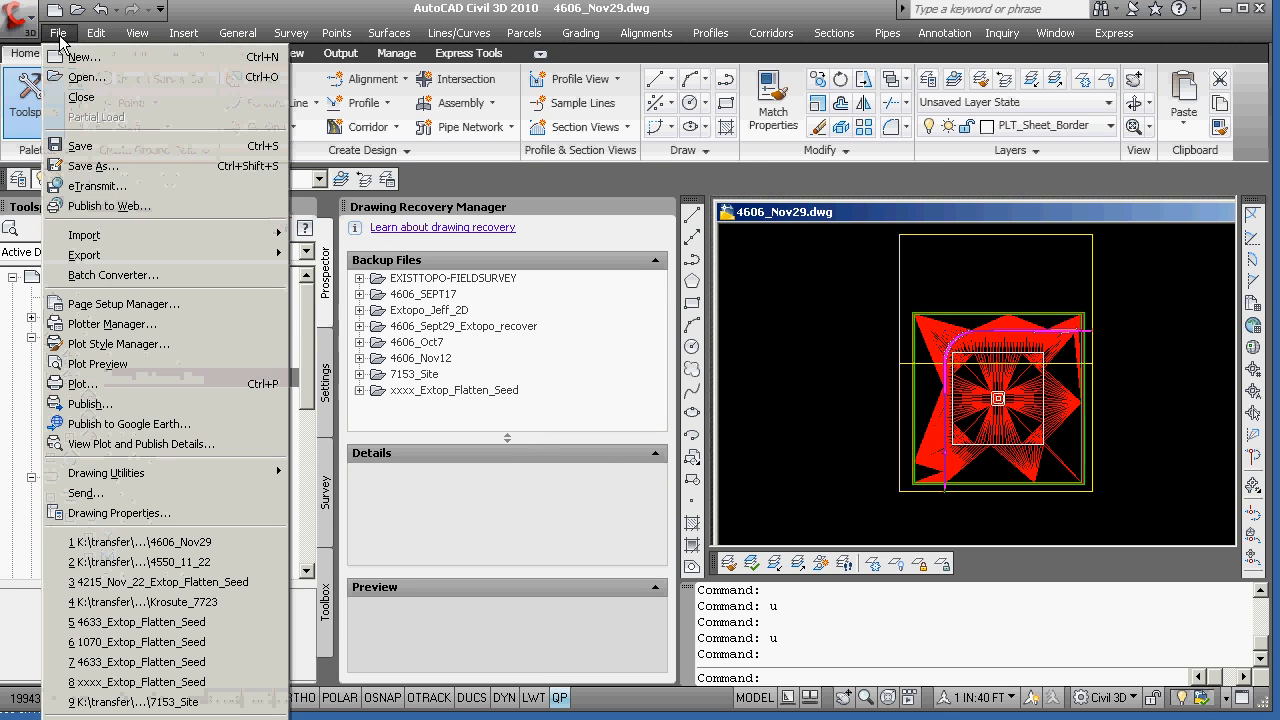
{"action": "left_click", "coordinate": [85, 146]}
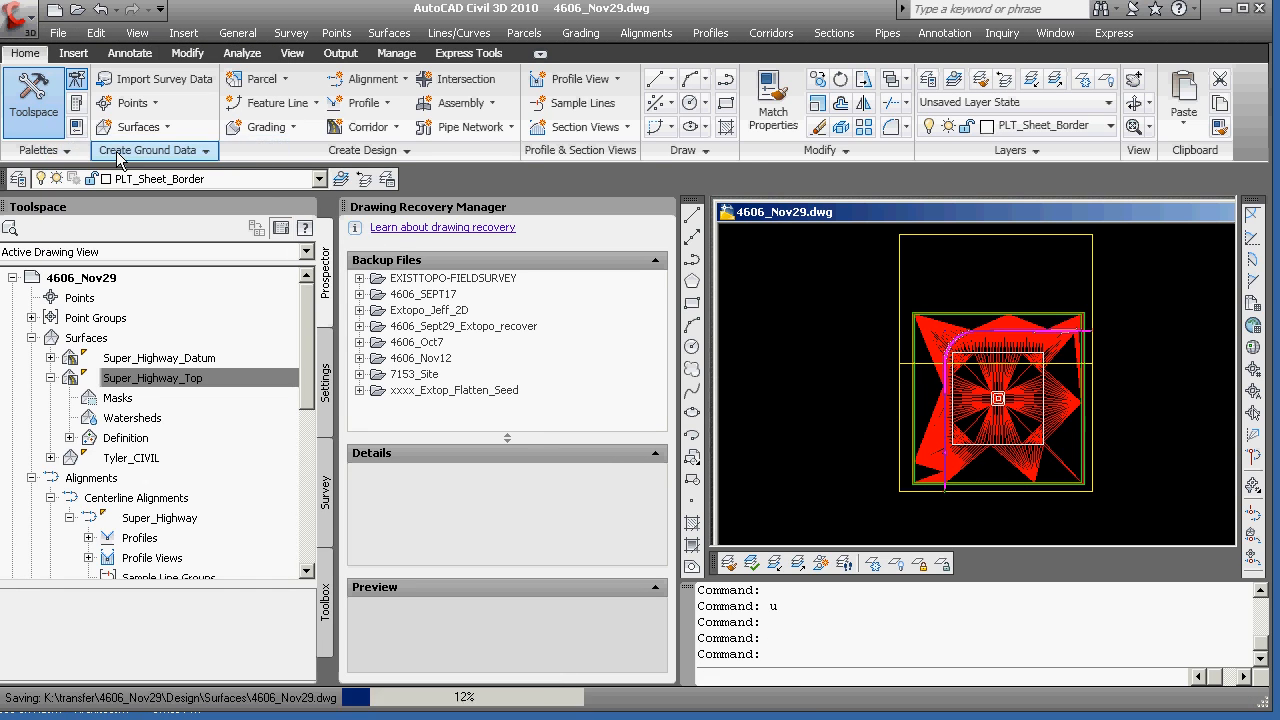
{"action": "left_click", "coordinate": [66, 38]}
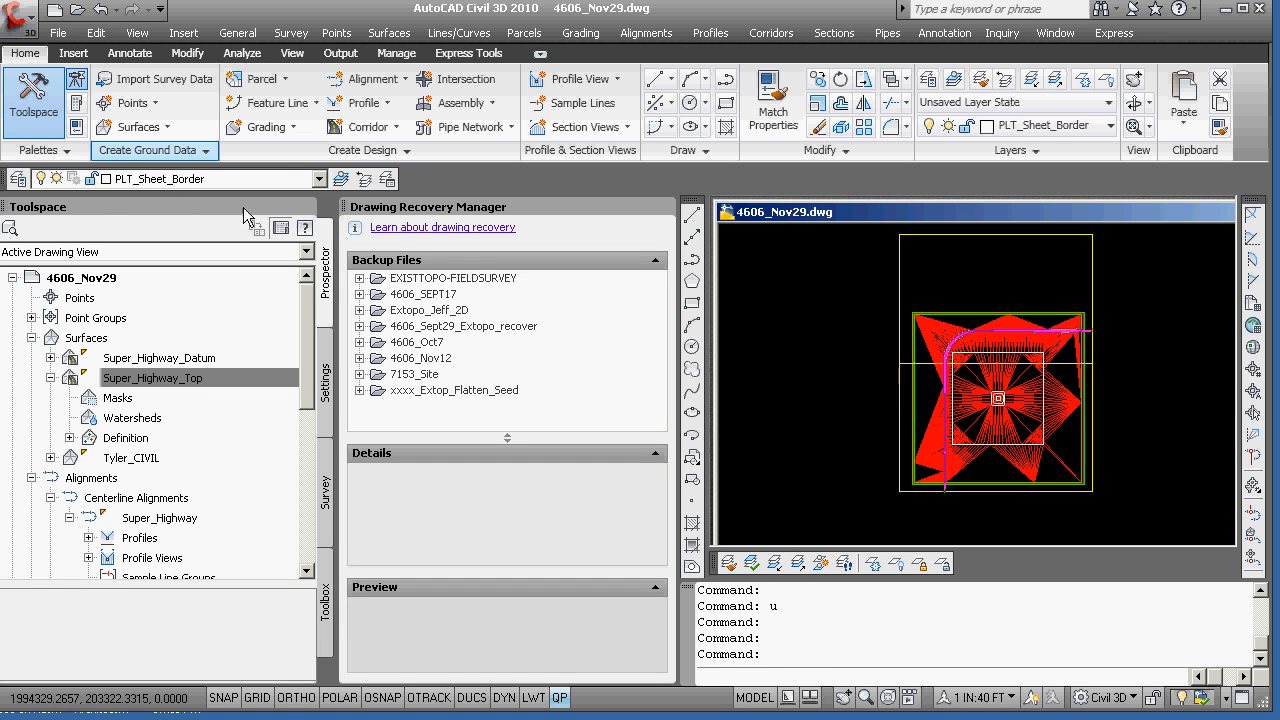
{"action": "left_click", "coordinate": [475, 256]}
{"action": "left_click", "coordinate": [60, 34]}
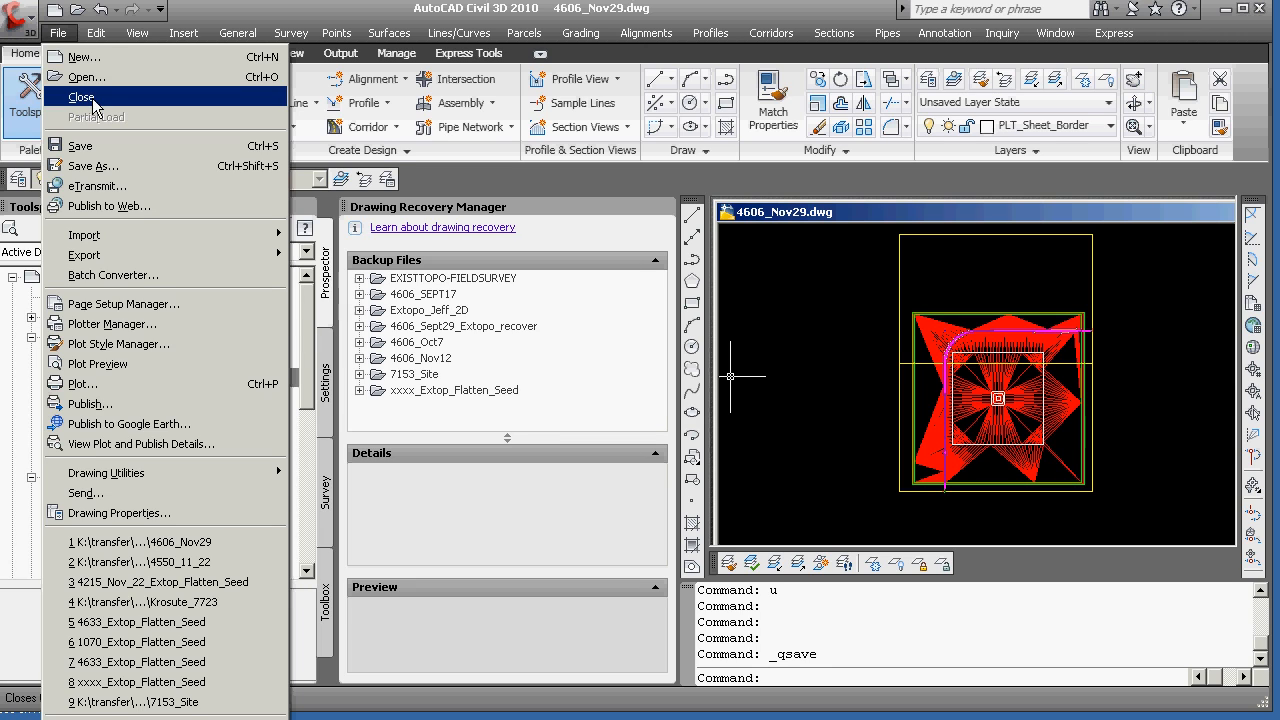
{"action": "left_click", "coordinate": [88, 147]}
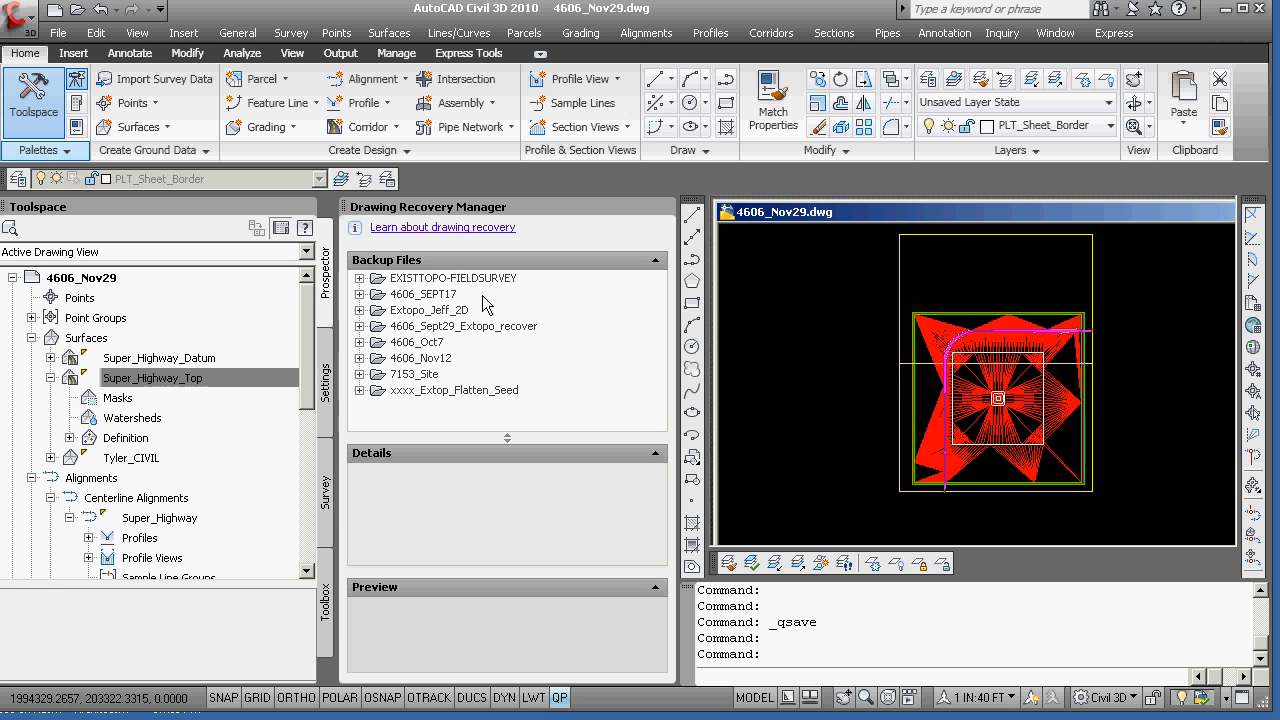
{"action": "left_click", "coordinate": [58, 32]}
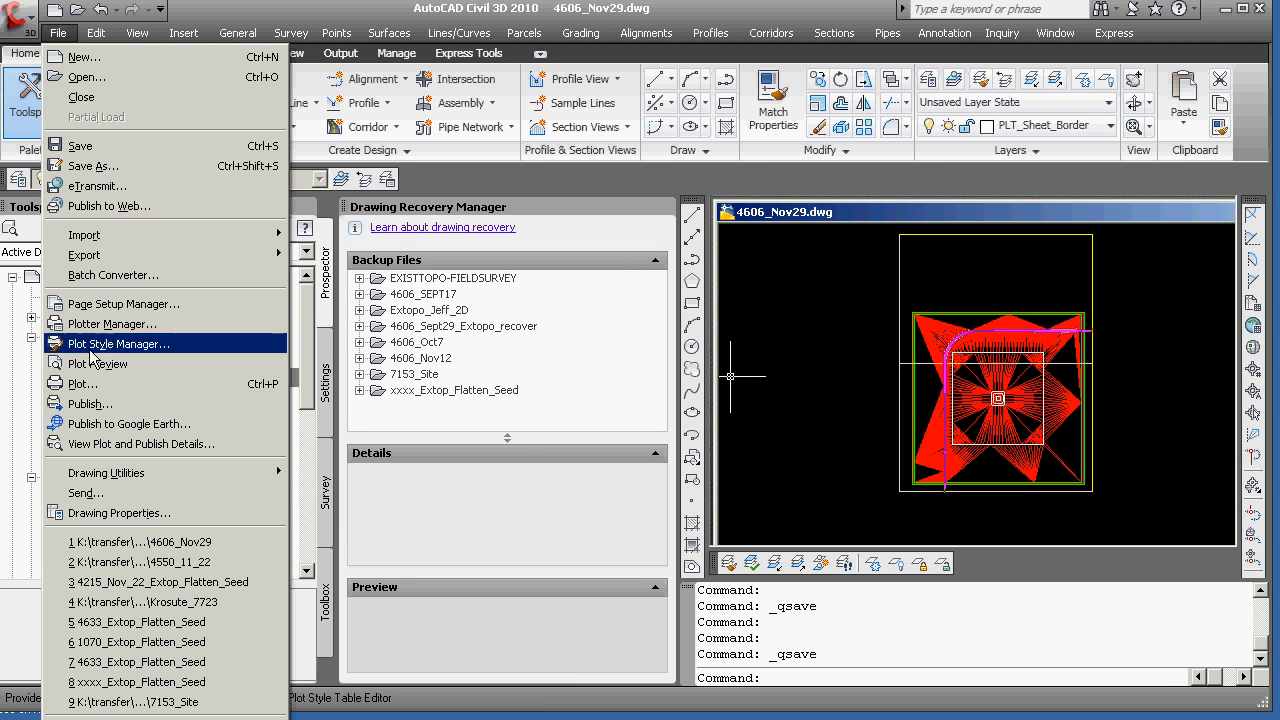
{"action": "left_click", "coordinate": [106, 719]}
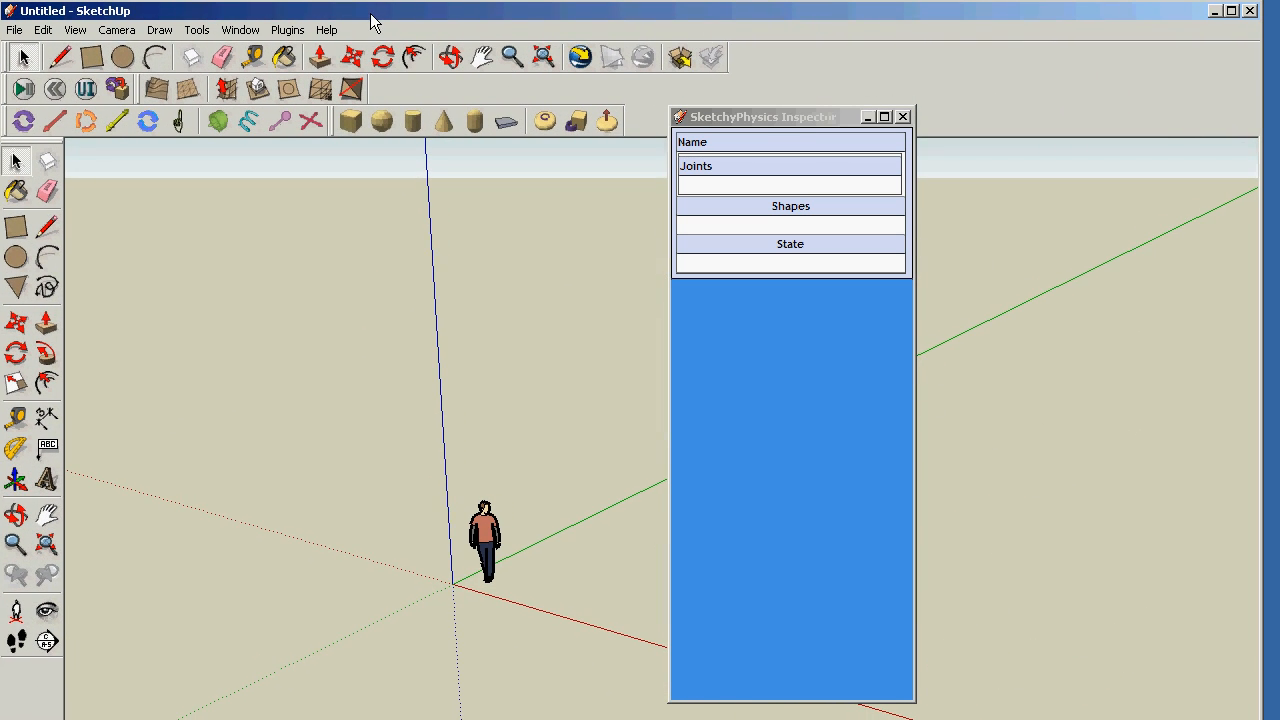
- Switch to SketchUp, move the SketchyPhysics Inspector aside and set the model's length units to decimal feet
{"action": "left_click_drag", "start_coordinate": [806, 121], "coordinate": [1007, 123]}
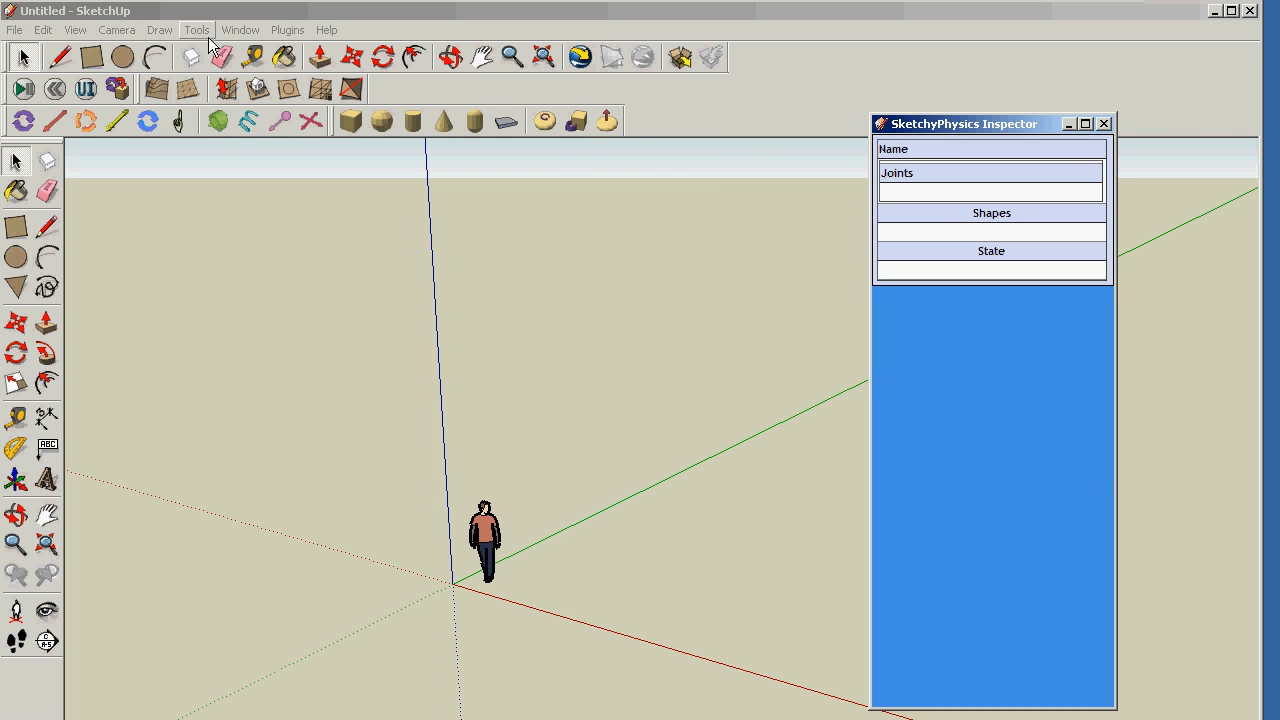
{"action": "left_click", "coordinate": [245, 32]}
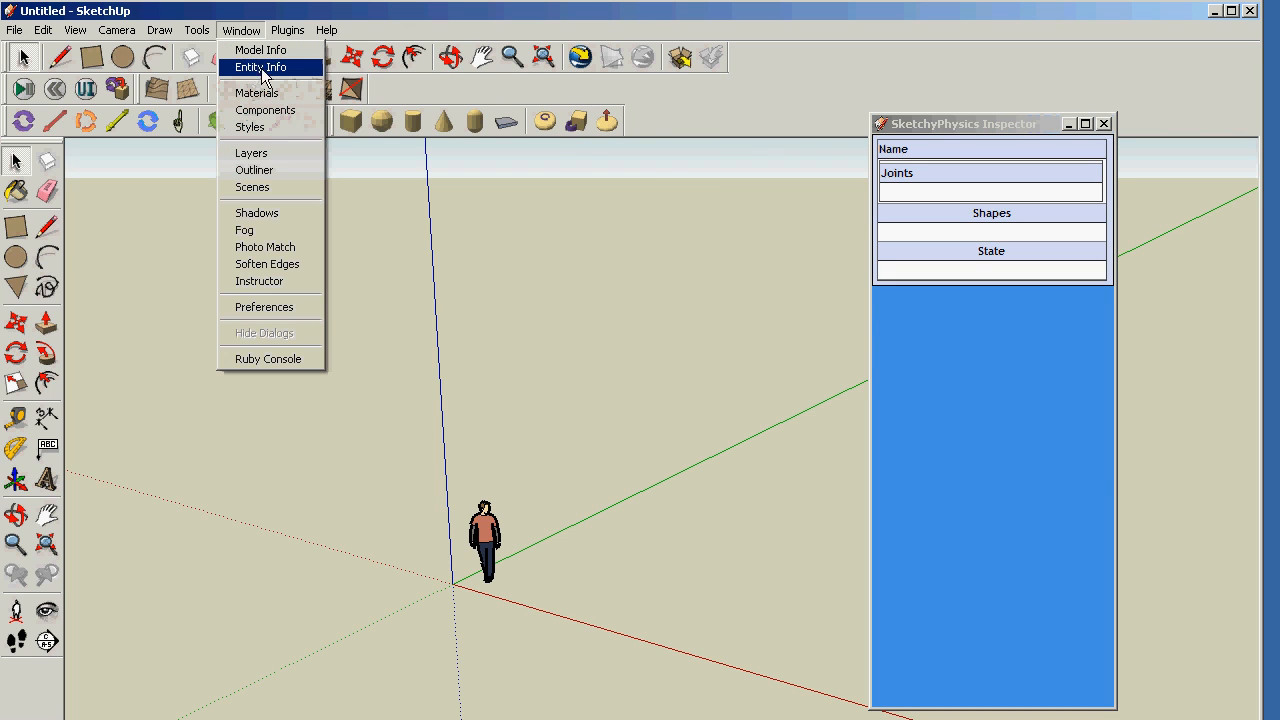
{"action": "left_click", "coordinate": [266, 55]}
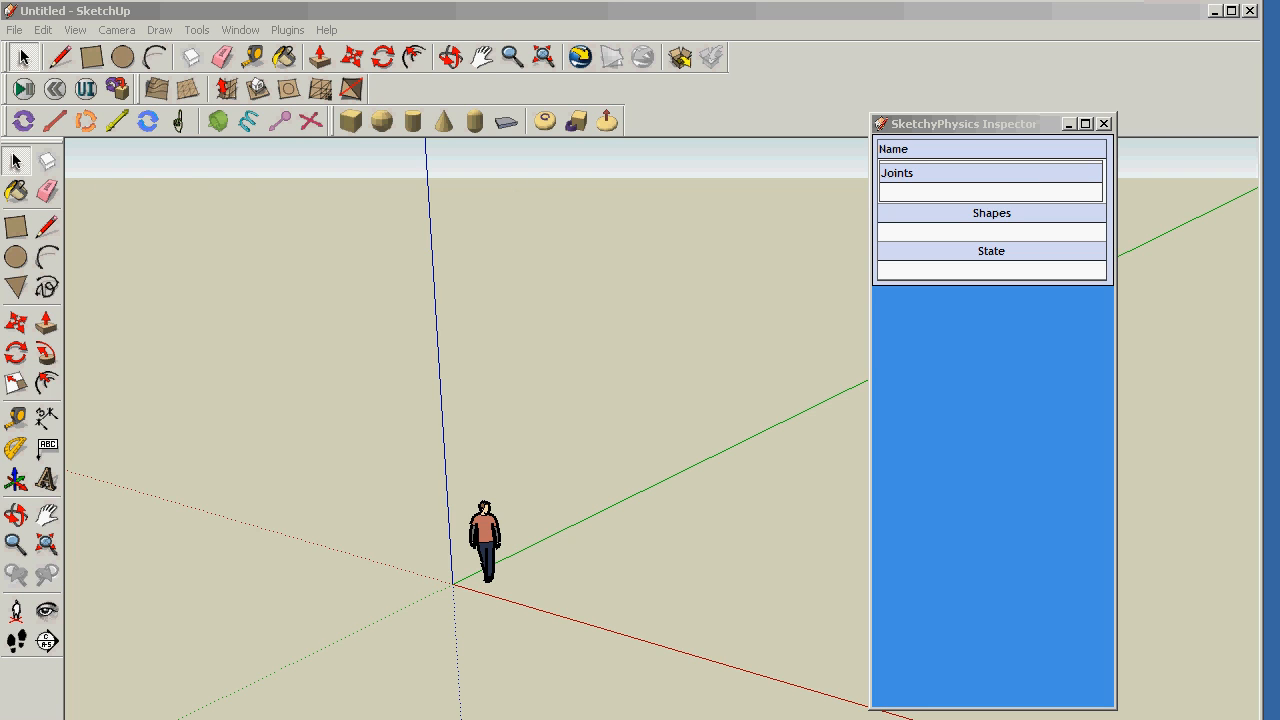
{"action": "left_click_drag", "start_coordinate": [597, 215], "coordinate": [472, 106]}
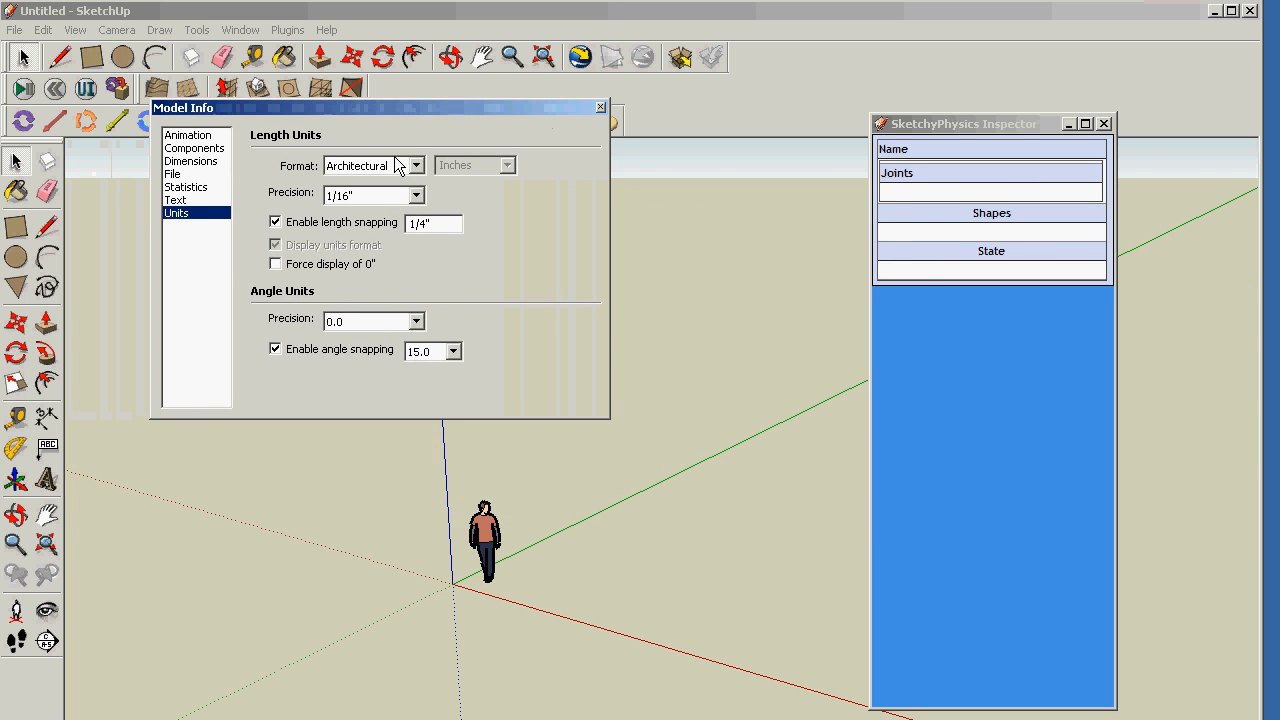
{"action": "left_click", "coordinate": [414, 167]}
{"action": "left_click", "coordinate": [374, 197]}
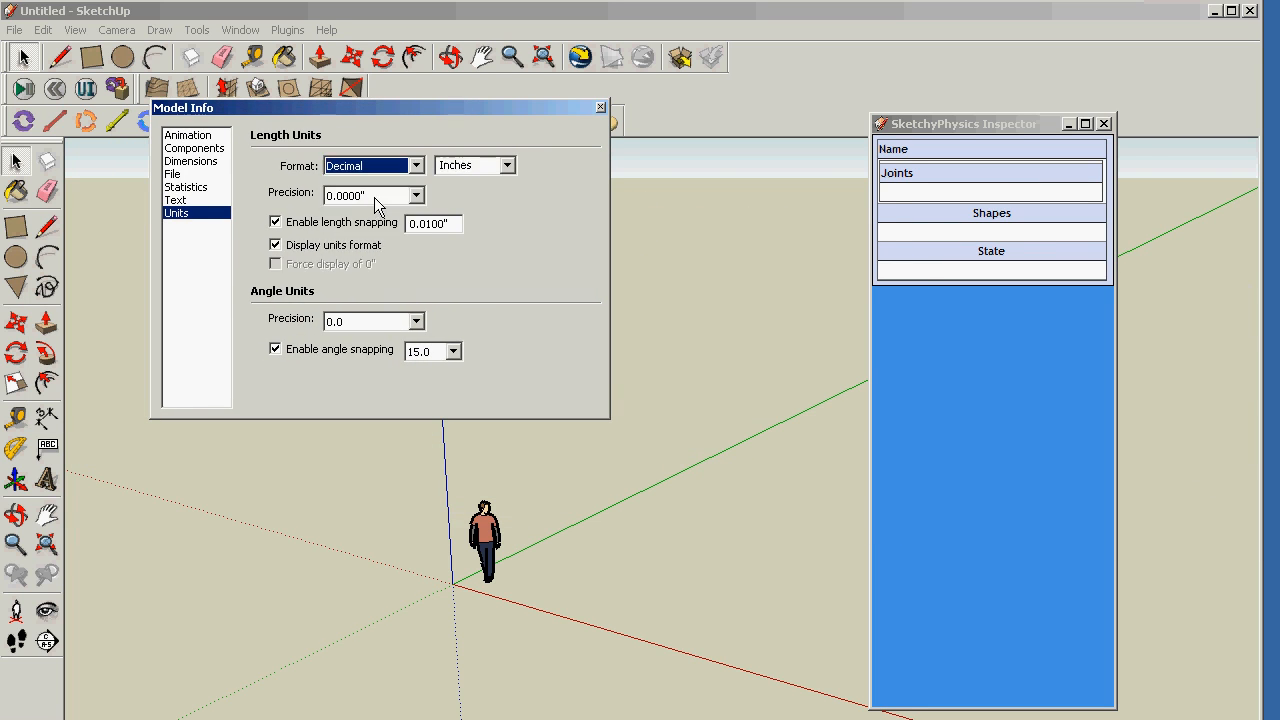
{"action": "left_click", "coordinate": [507, 166]}
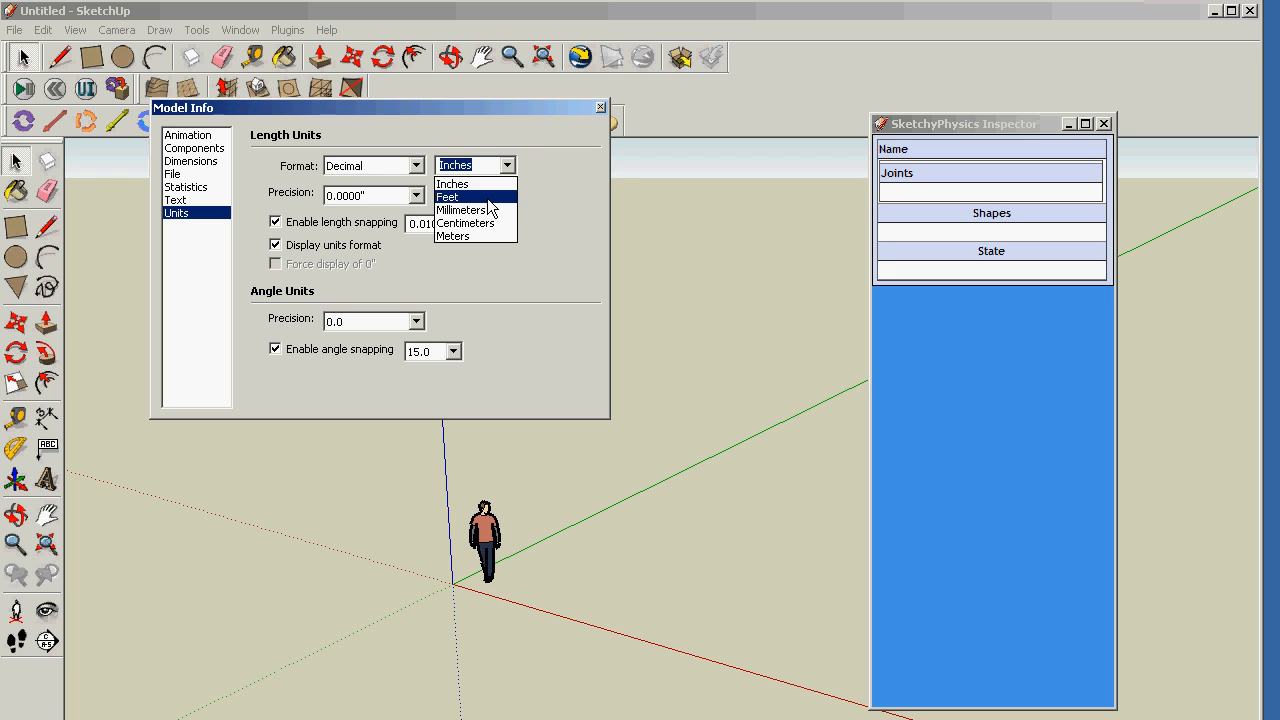
{"action": "left_click", "coordinate": [462, 197]}
{"action": "left_click", "coordinate": [600, 107]}
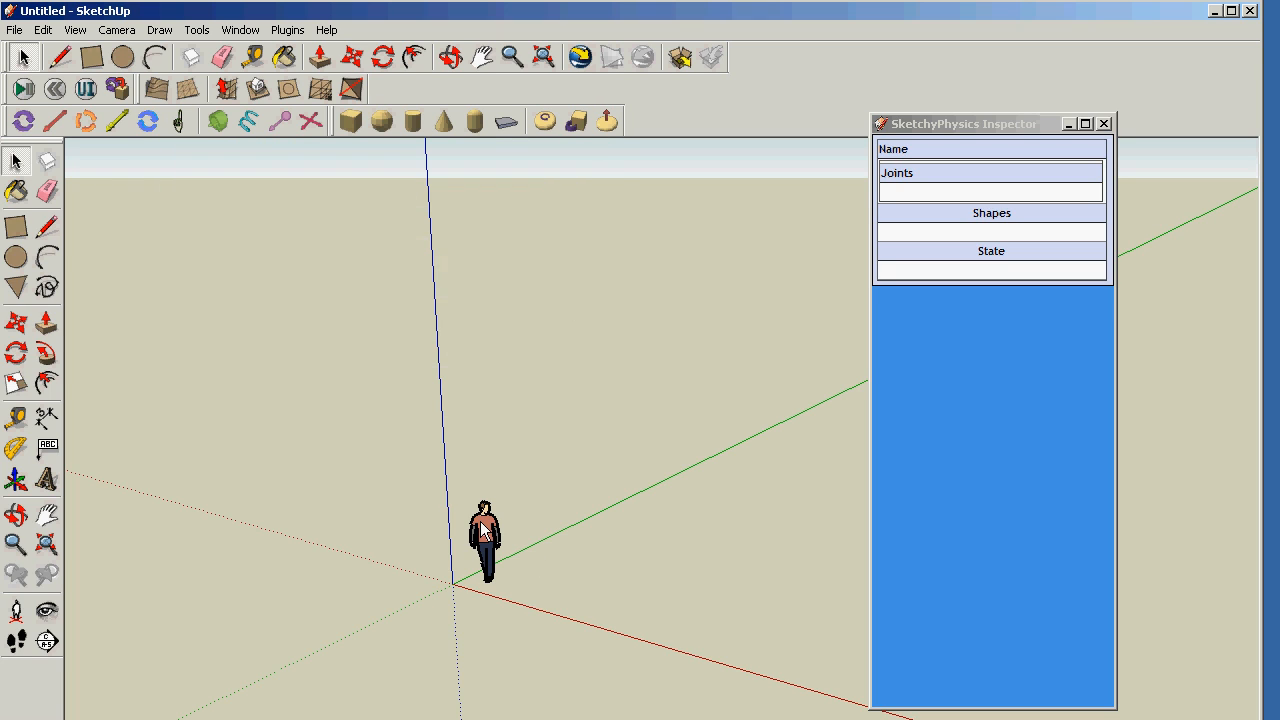
- Import the tymark drawing from the transfer folder and dismiss the import results
{"action": "left_click", "coordinate": [15, 29]}
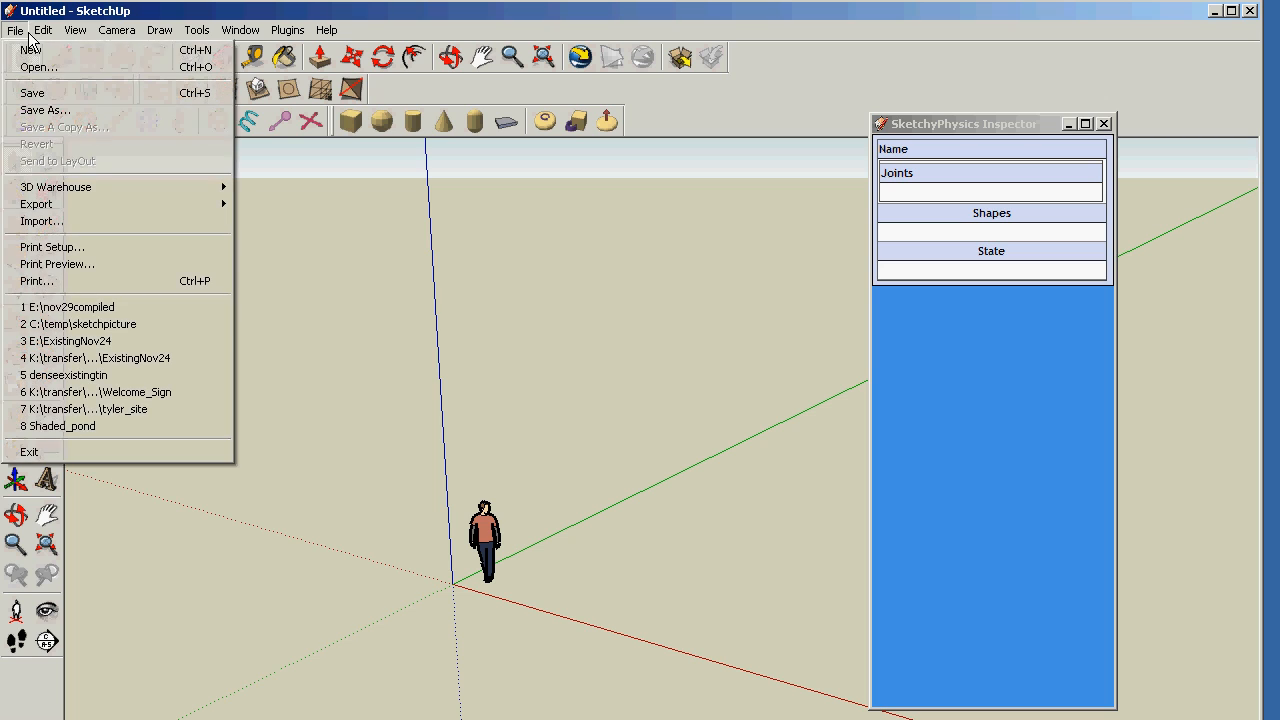
{"action": "left_click", "coordinate": [91, 218]}
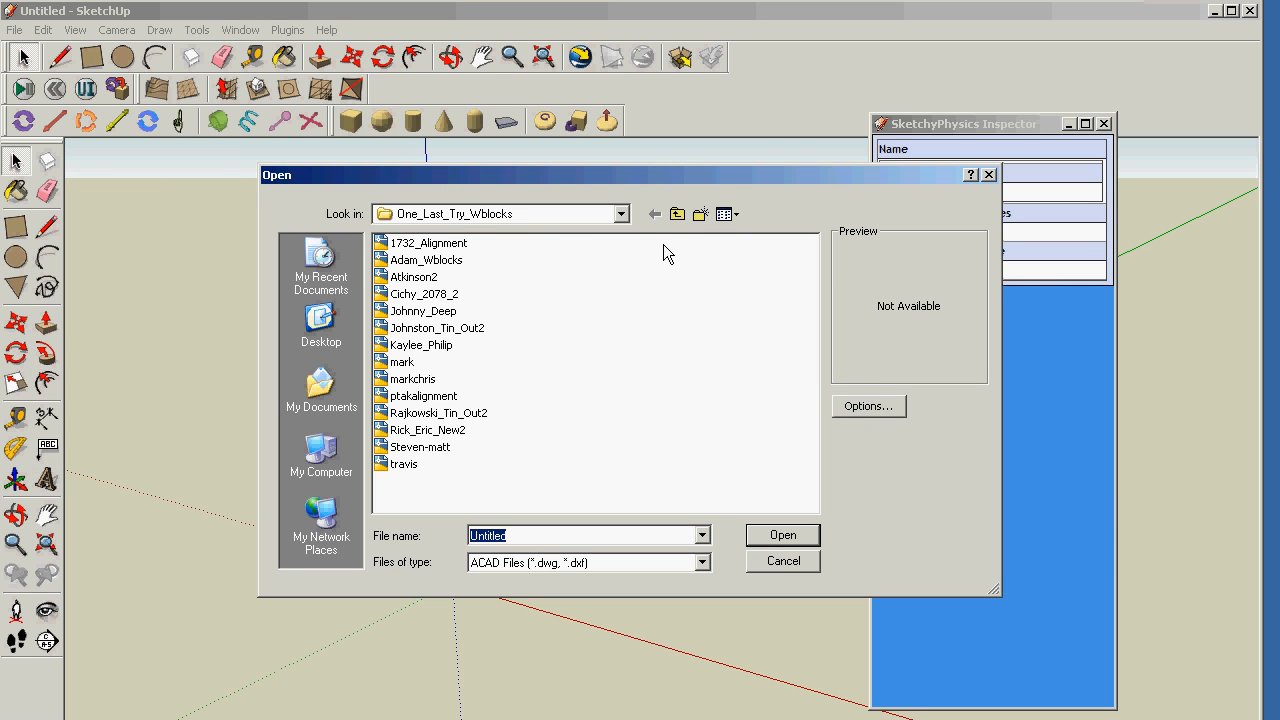
{"action": "left_click", "coordinate": [677, 215]}
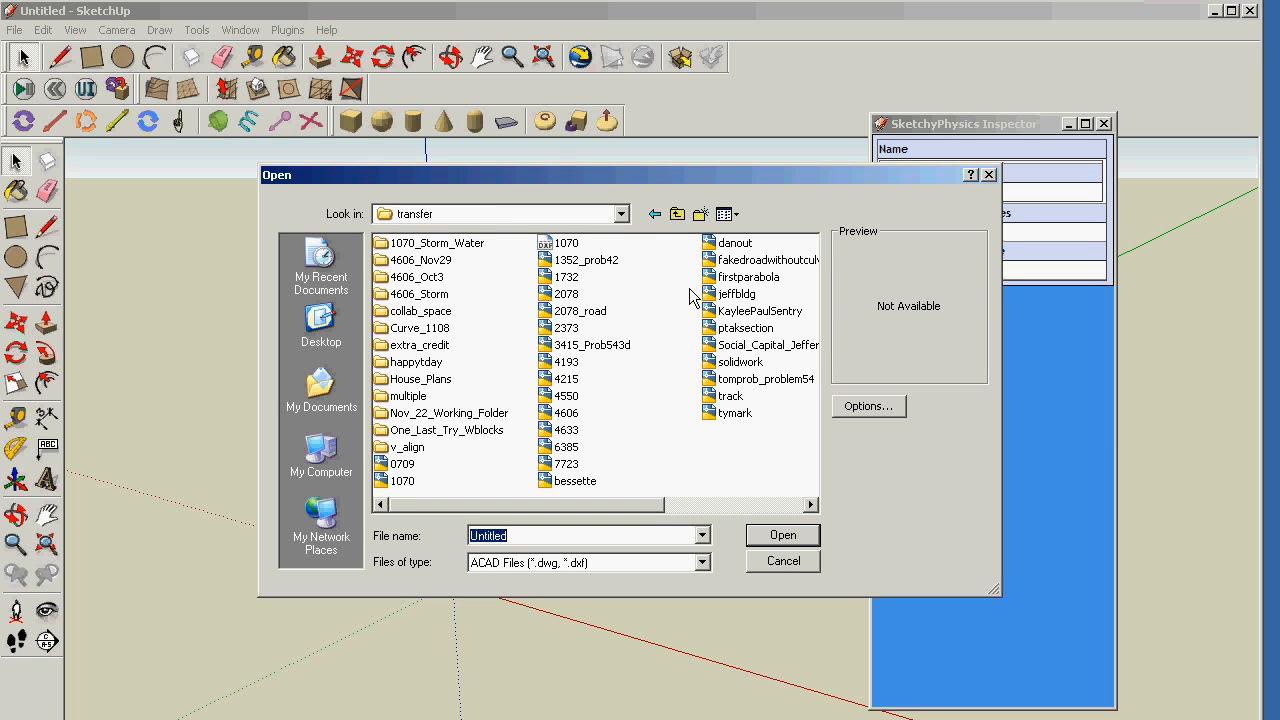
{"action": "left_click", "coordinate": [677, 216]}
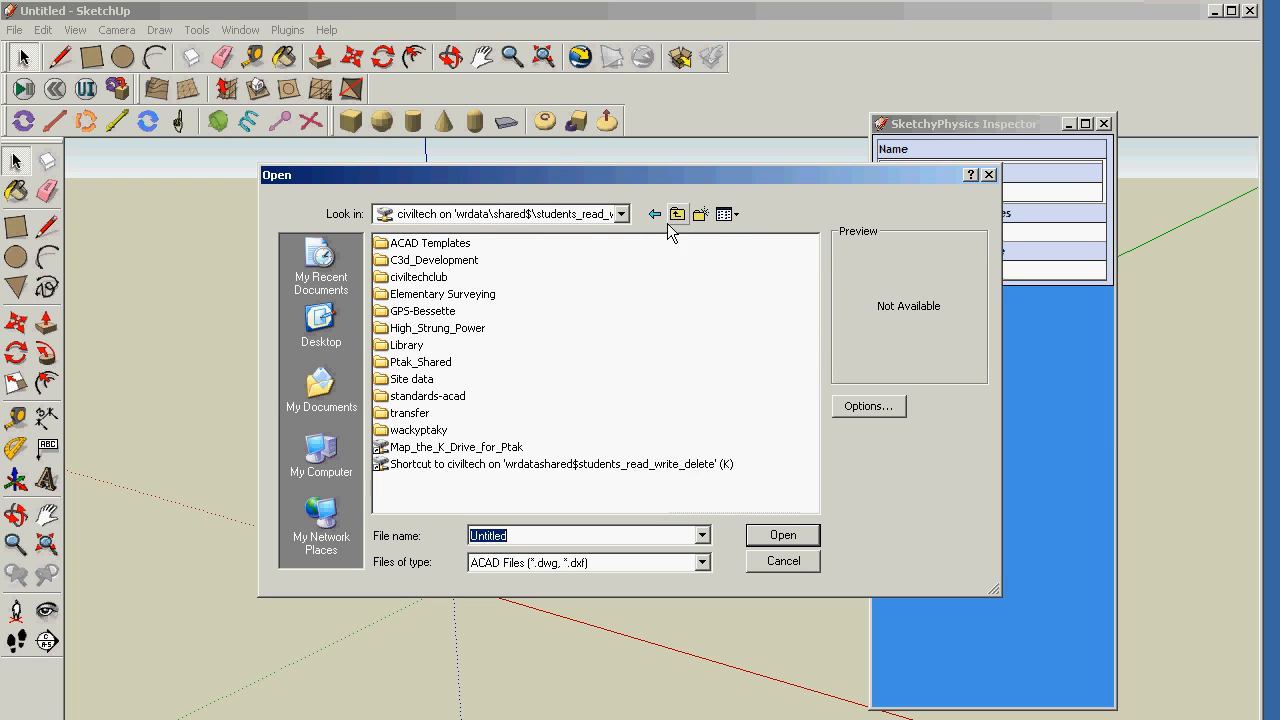
{"action": "left_click", "coordinate": [389, 416]}
{"action": "double_click", "coordinate": [389, 416]}
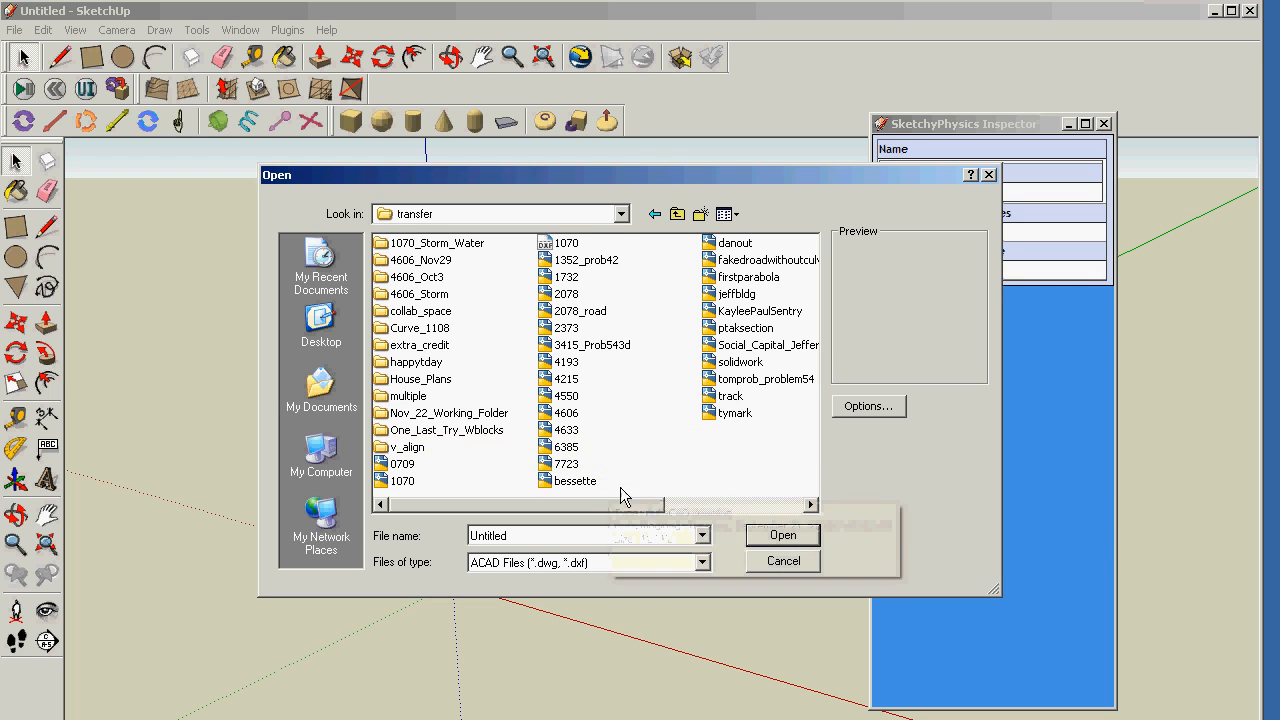
{"action": "left_click", "coordinate": [728, 413]}
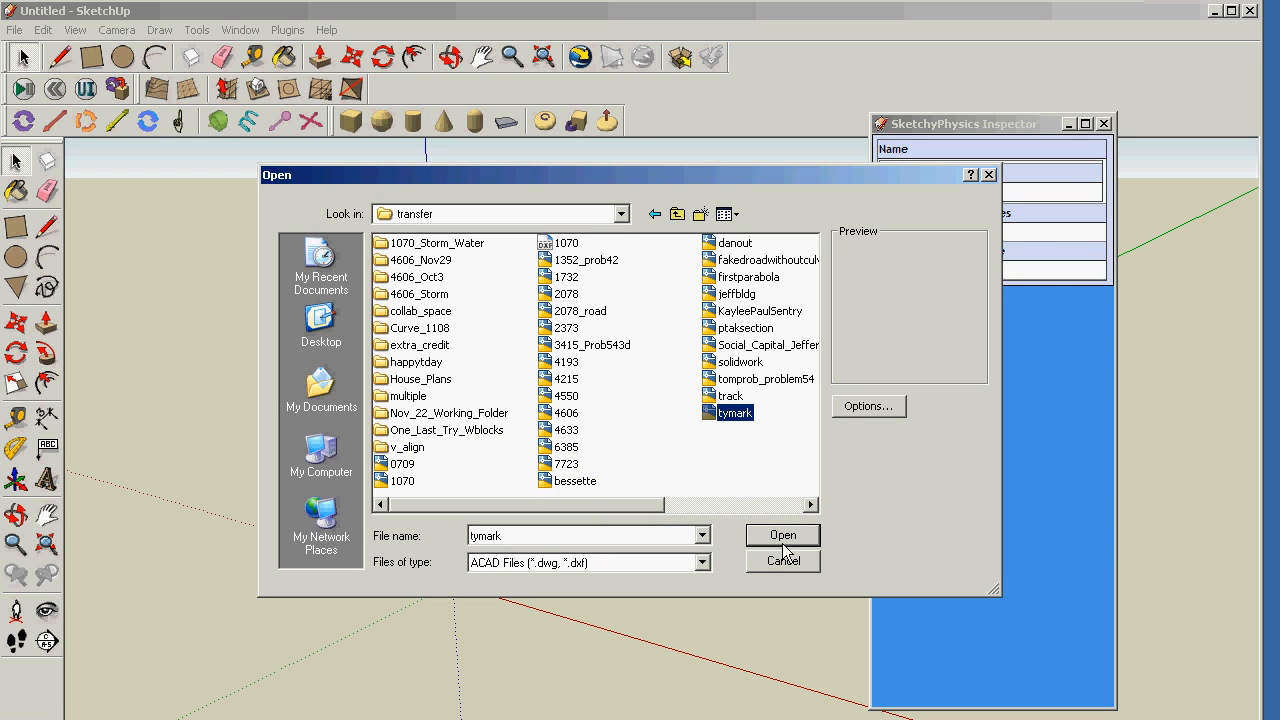
{"action": "left_click", "coordinate": [783, 535]}
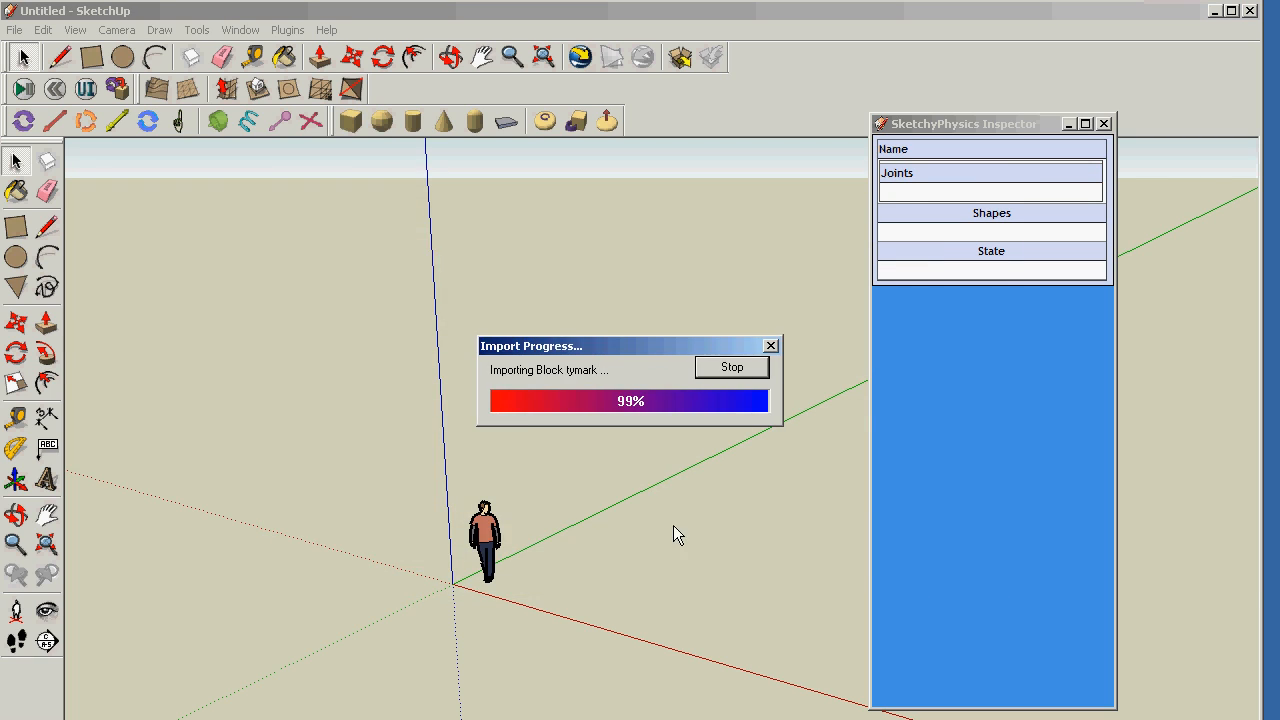
{"action": "left_click", "coordinate": [699, 506]}
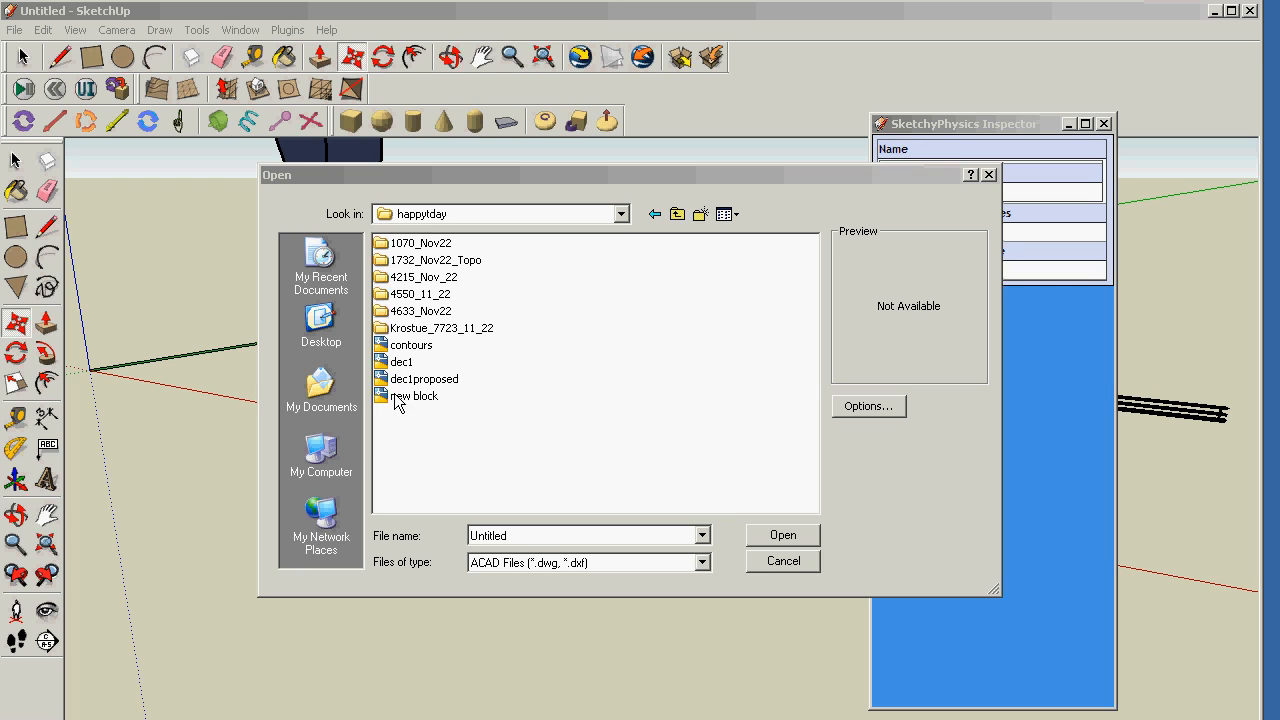
- Import the dec1 drawing from the happytday folder and dismiss the import results
{"action": "left_click", "coordinate": [401, 362]}
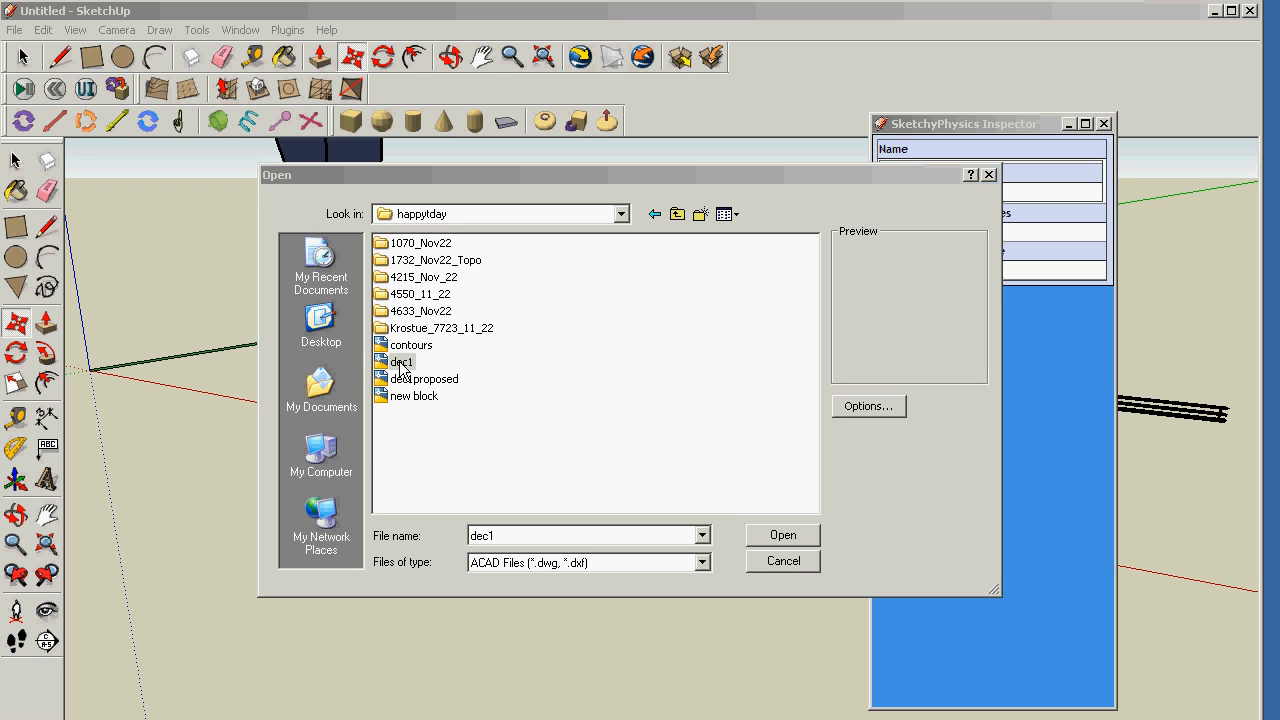
{"action": "left_click", "coordinate": [786, 537]}
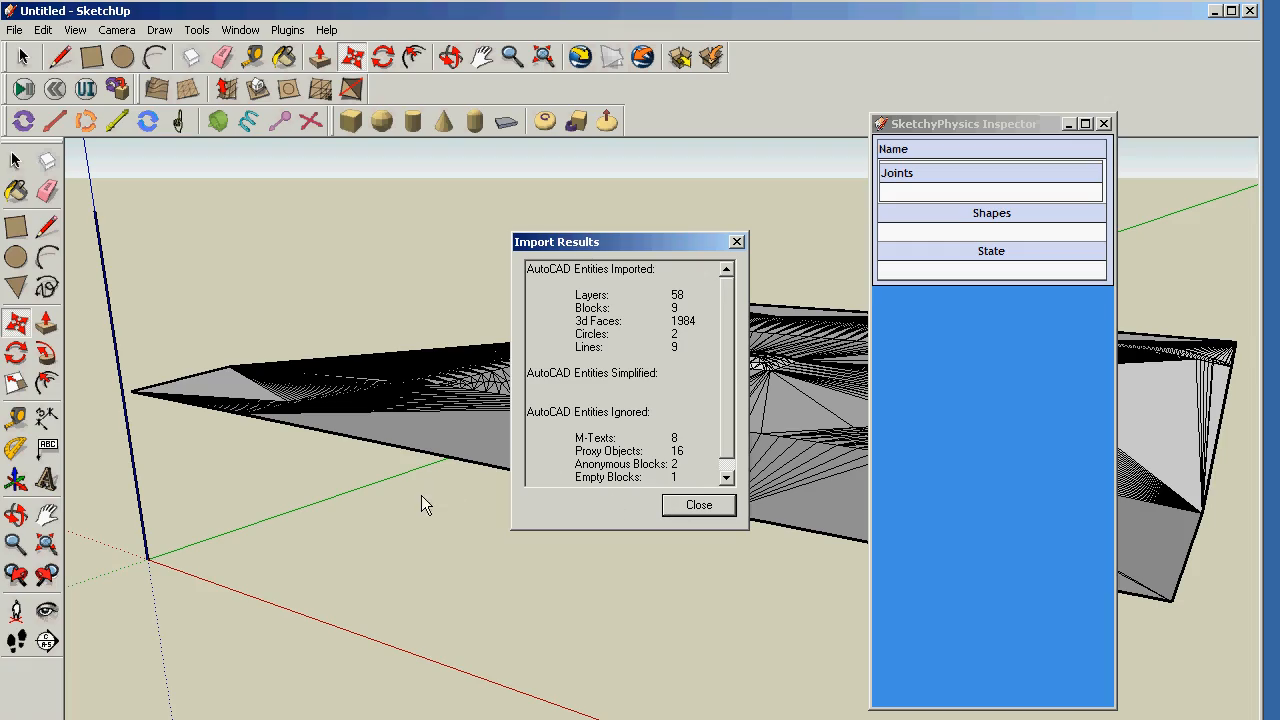
{"action": "left_click", "coordinate": [699, 505]}
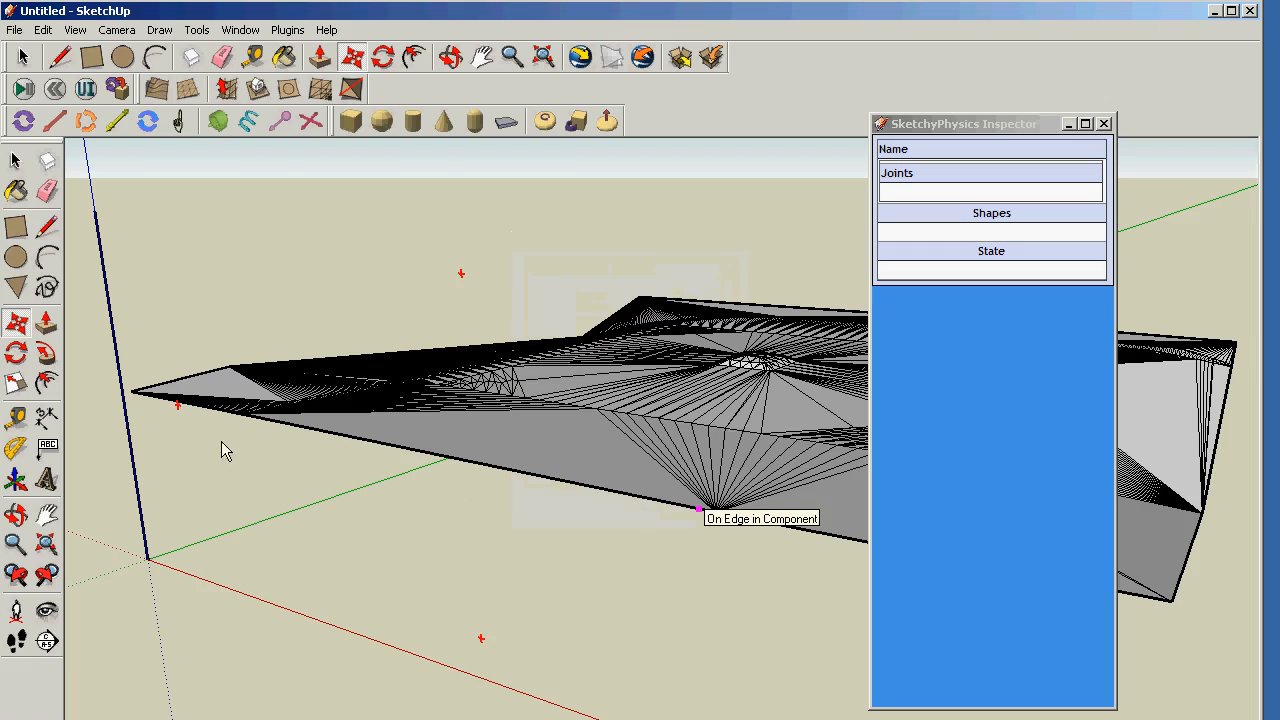
- Import the dec1proposed drawing from the happytday folder and dismiss the import results
{"action": "left_click", "coordinate": [15, 514]}
{"action": "left_click_drag", "start_coordinate": [329, 530], "coordinate": [593, 566]}
{"action": "left_click_drag", "start_coordinate": [466, 609], "coordinate": [490, 600]}
{"action": "left_click_drag", "start_coordinate": [329, 703], "coordinate": [271, 557]}
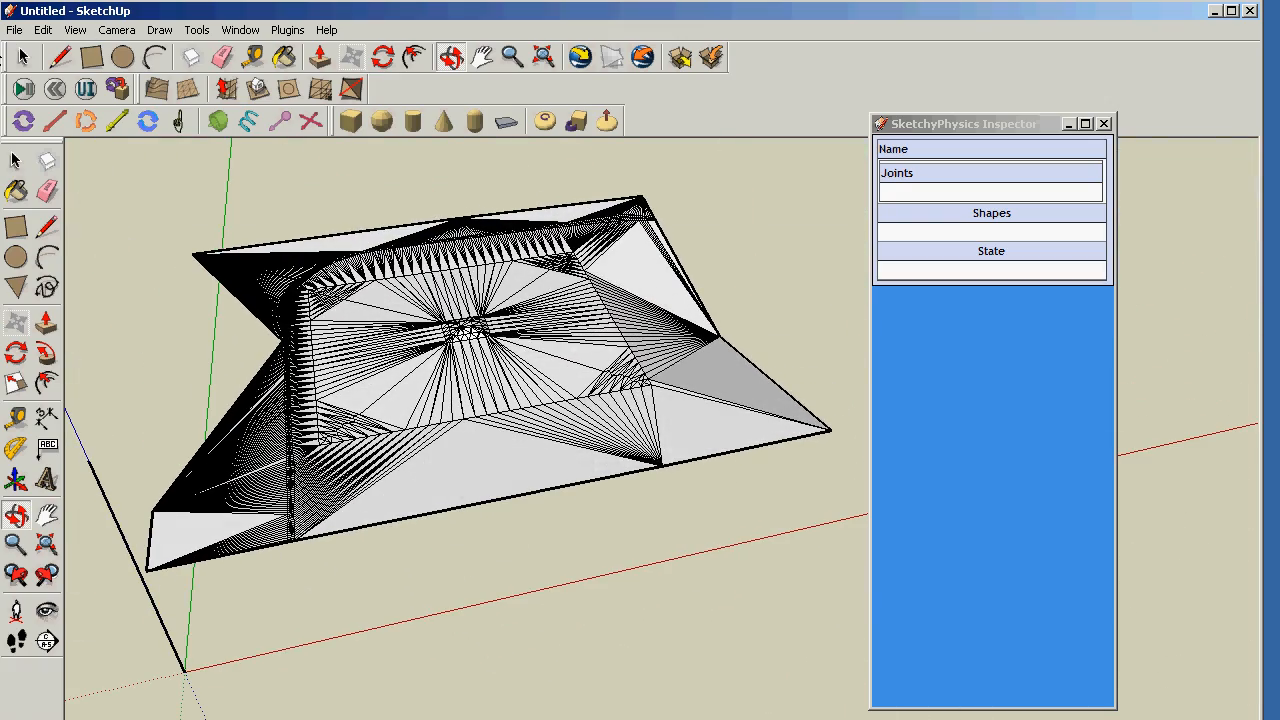
{"action": "left_click", "coordinate": [15, 30]}
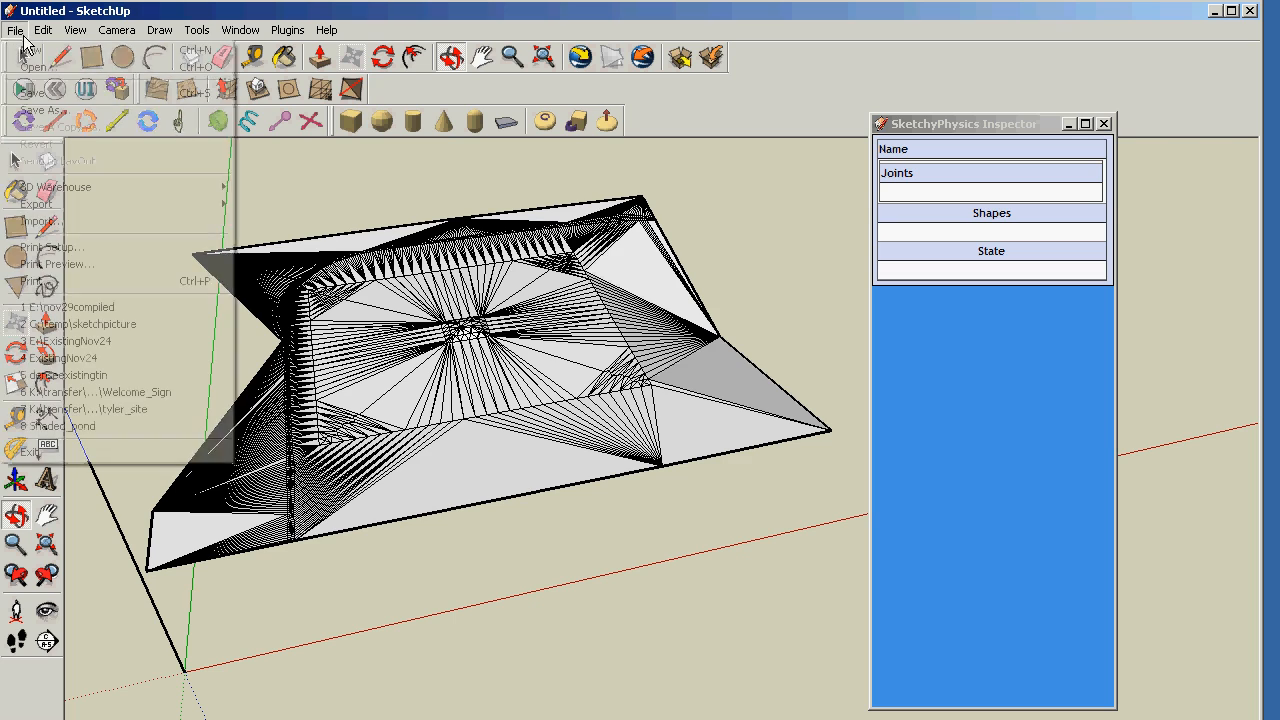
{"action": "left_click", "coordinate": [52, 222]}
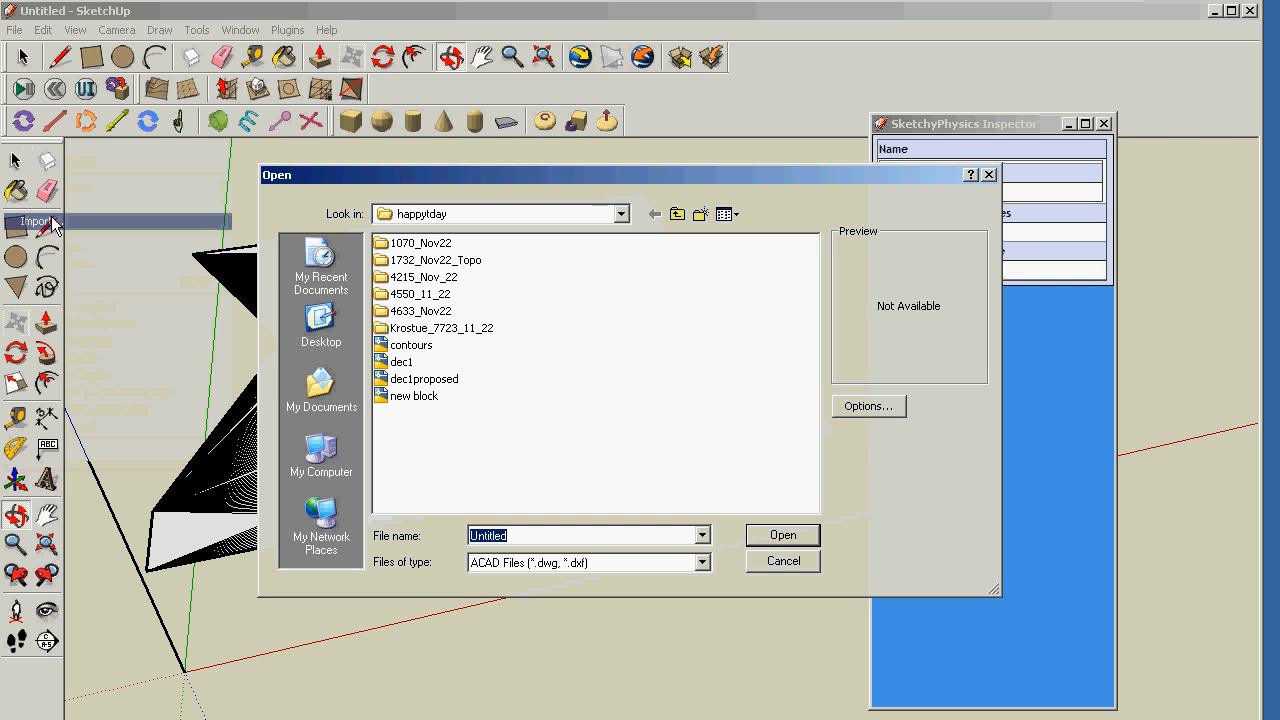
{"action": "left_click", "coordinate": [410, 379]}
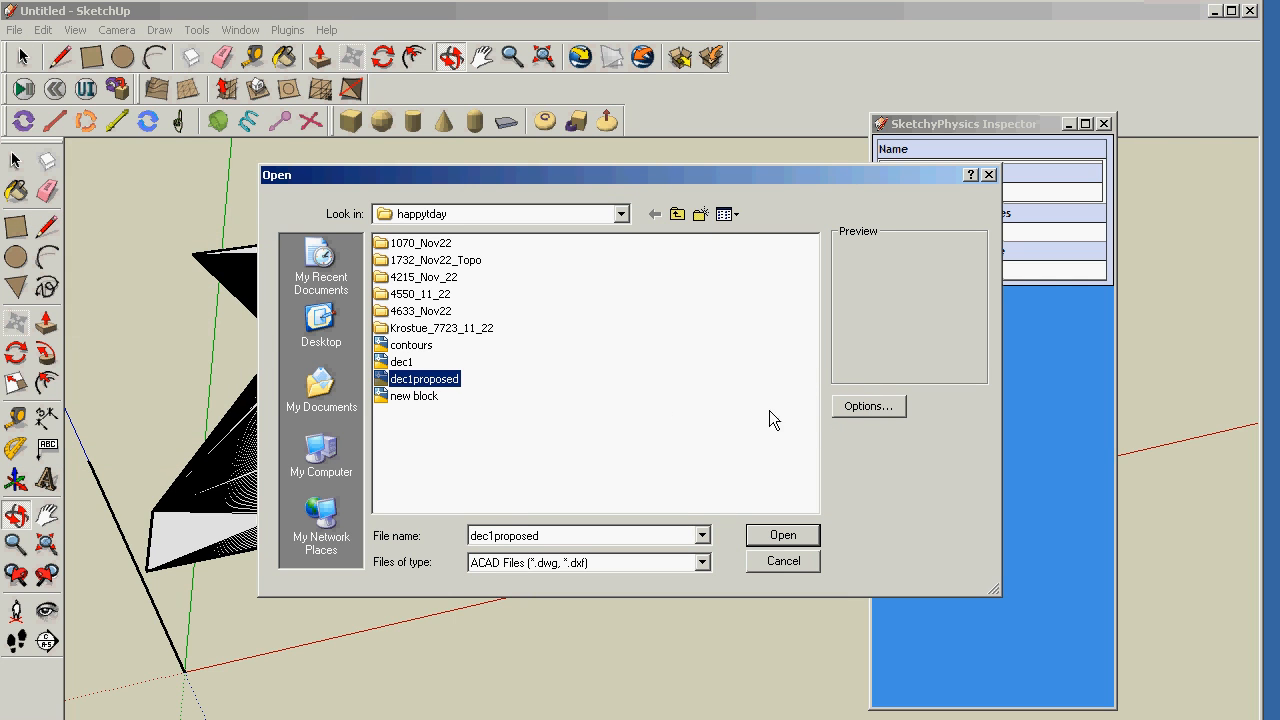
{"action": "left_click", "coordinate": [797, 538]}
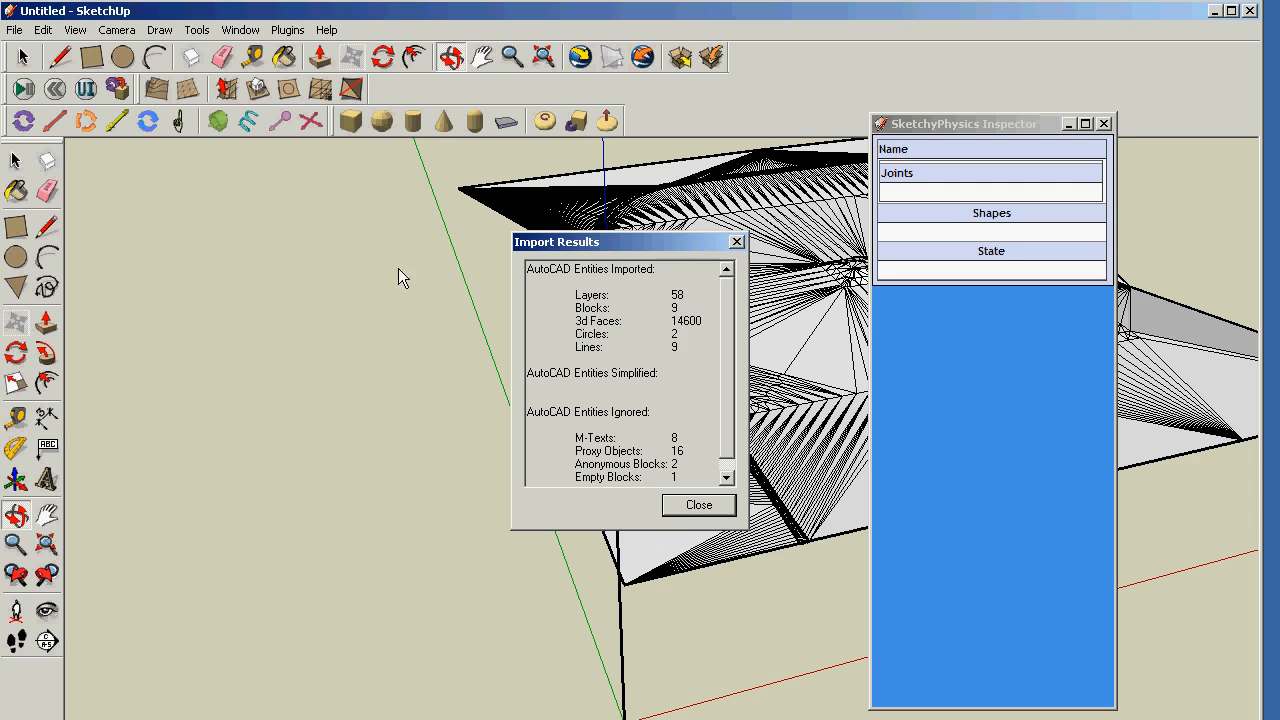
{"action": "key", "text": "Return"}
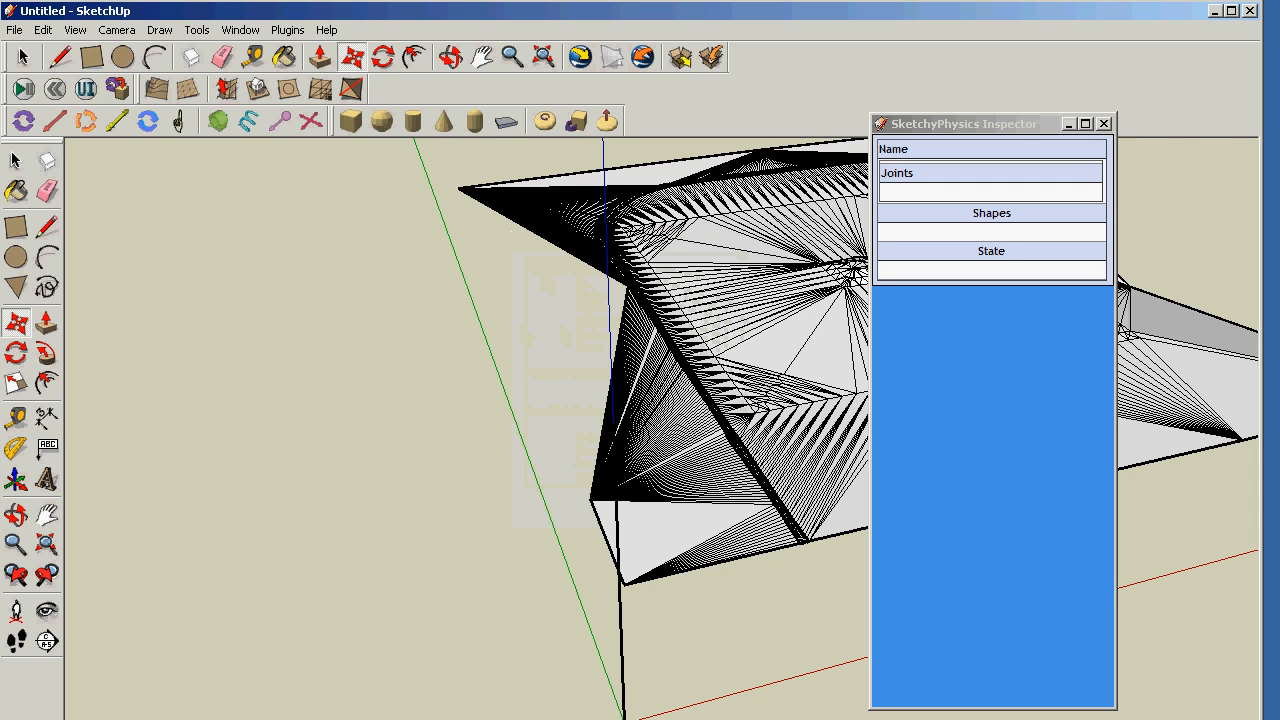
- Position the camera at ground level on the curved corner of the road to view the imported surface
{"action": "left_click", "coordinate": [16, 514]}
{"action": "left_click_drag", "start_coordinate": [560, 471], "coordinate": [765, 402]}
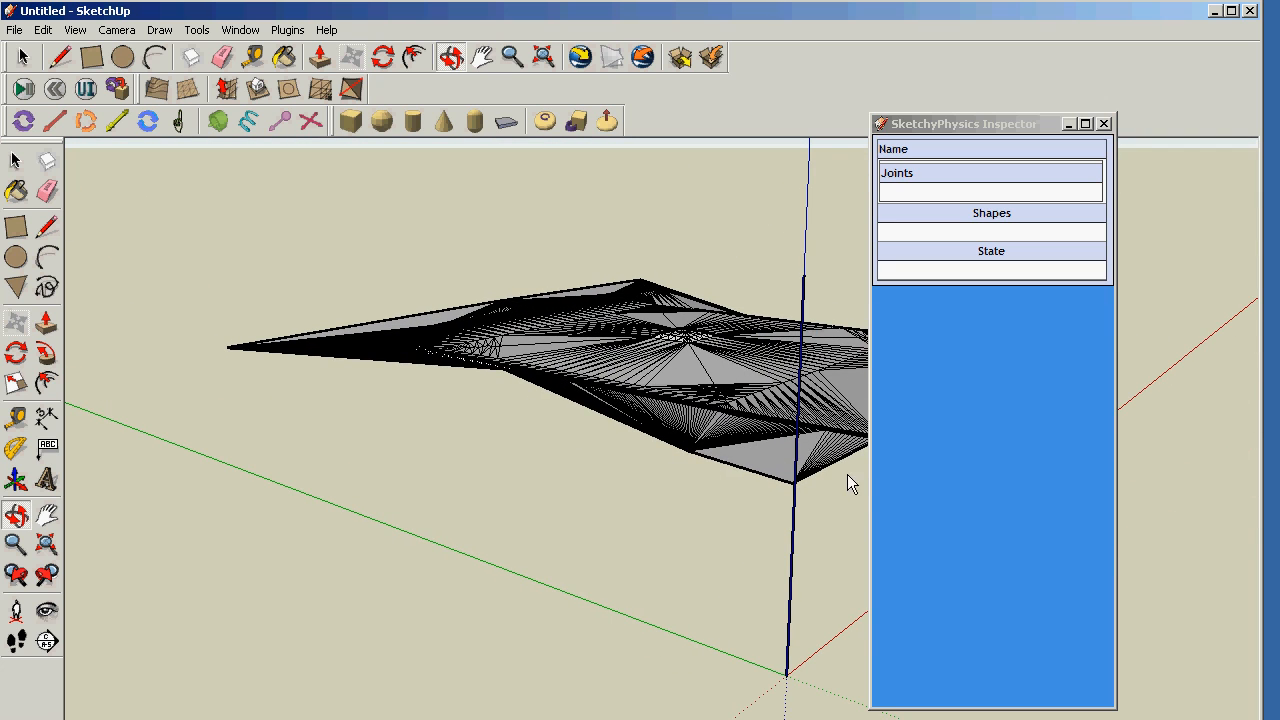
{"action": "left_click_drag", "start_coordinate": [489, 443], "coordinate": [175, 528]}
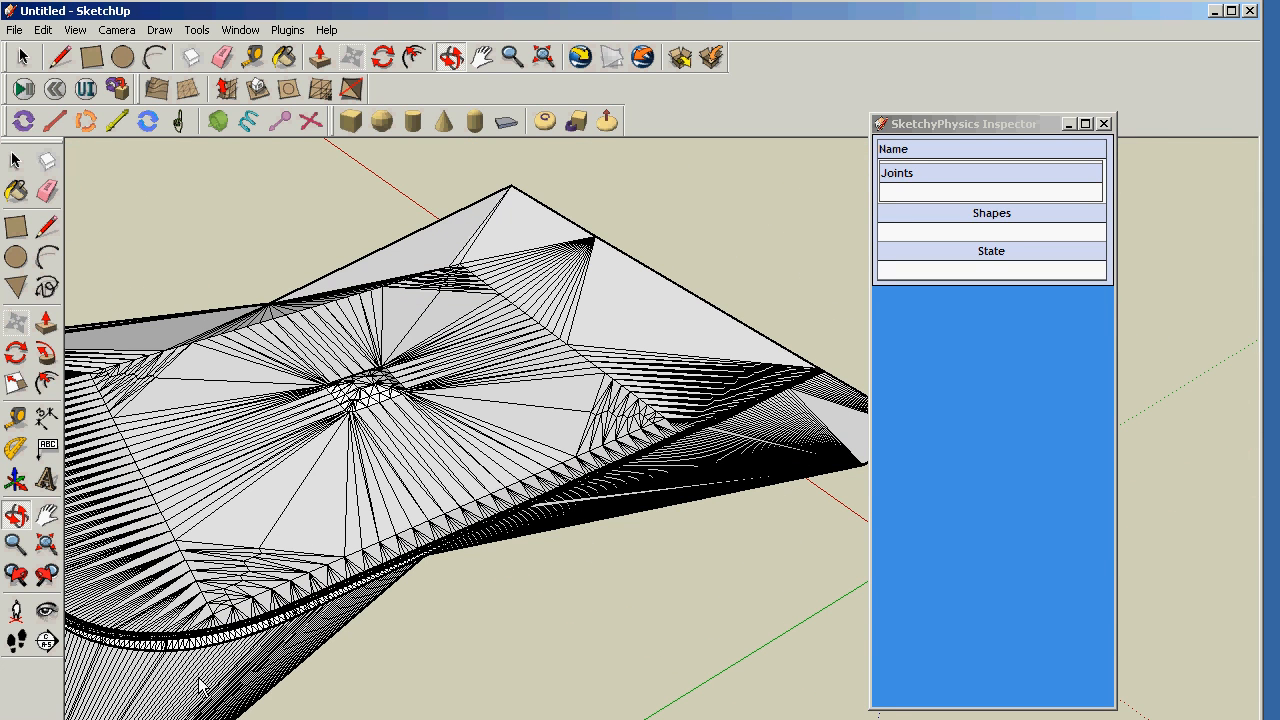
{"action": "left_click", "coordinate": [20, 609]}
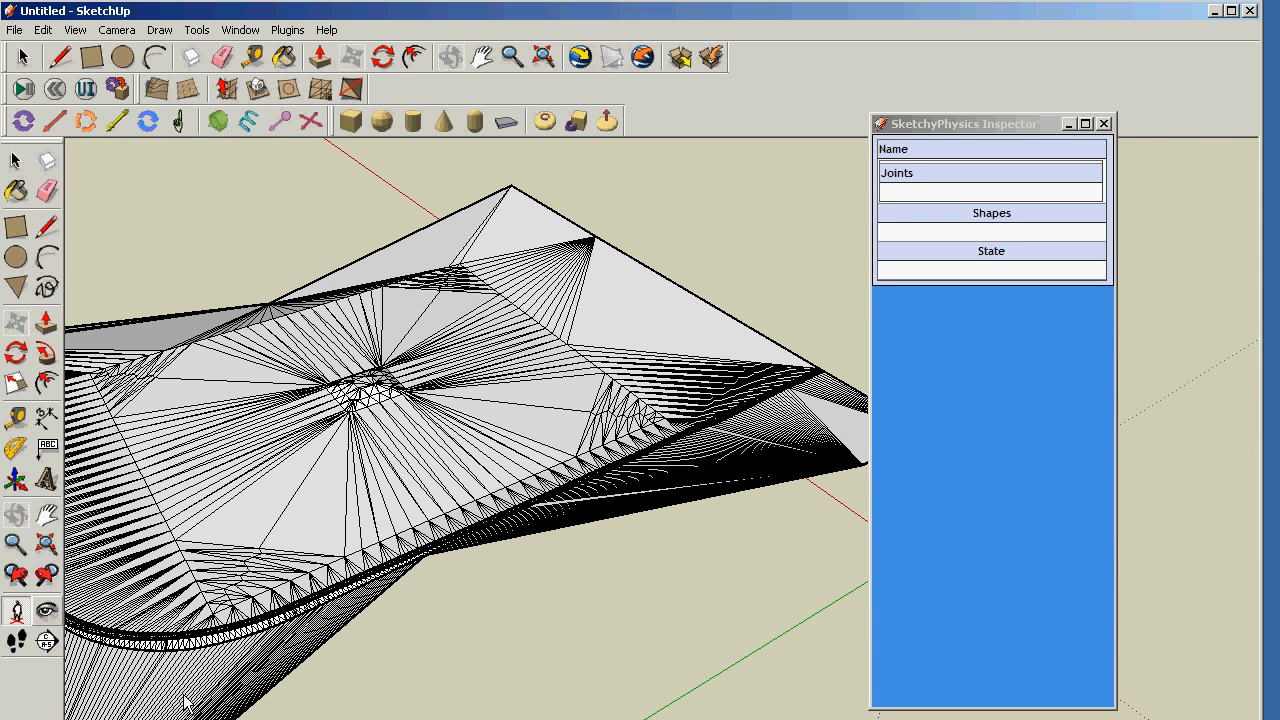
{"action": "left_click", "coordinate": [204, 640]}
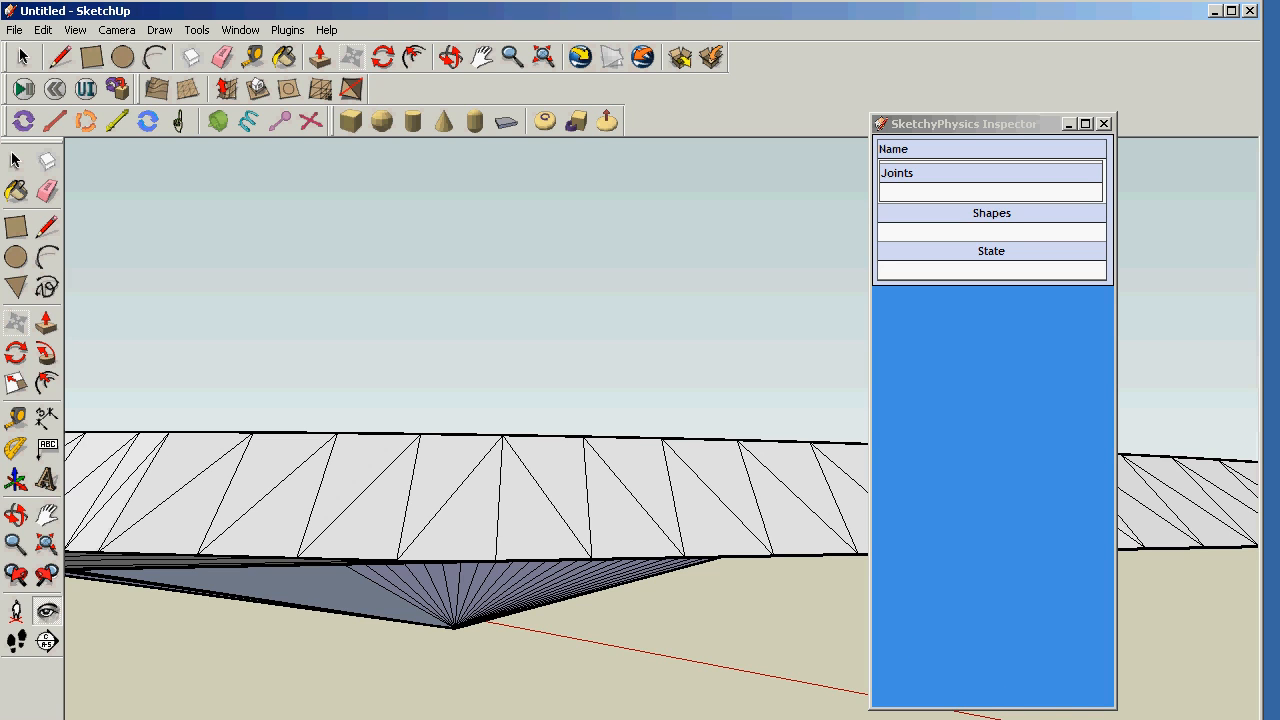
- Bring the window's measurement readout into view and set the camera's eye height to 1000 feet
{"action": "left_click_drag", "start_coordinate": [1262, 719], "coordinate": [1263, 712]}
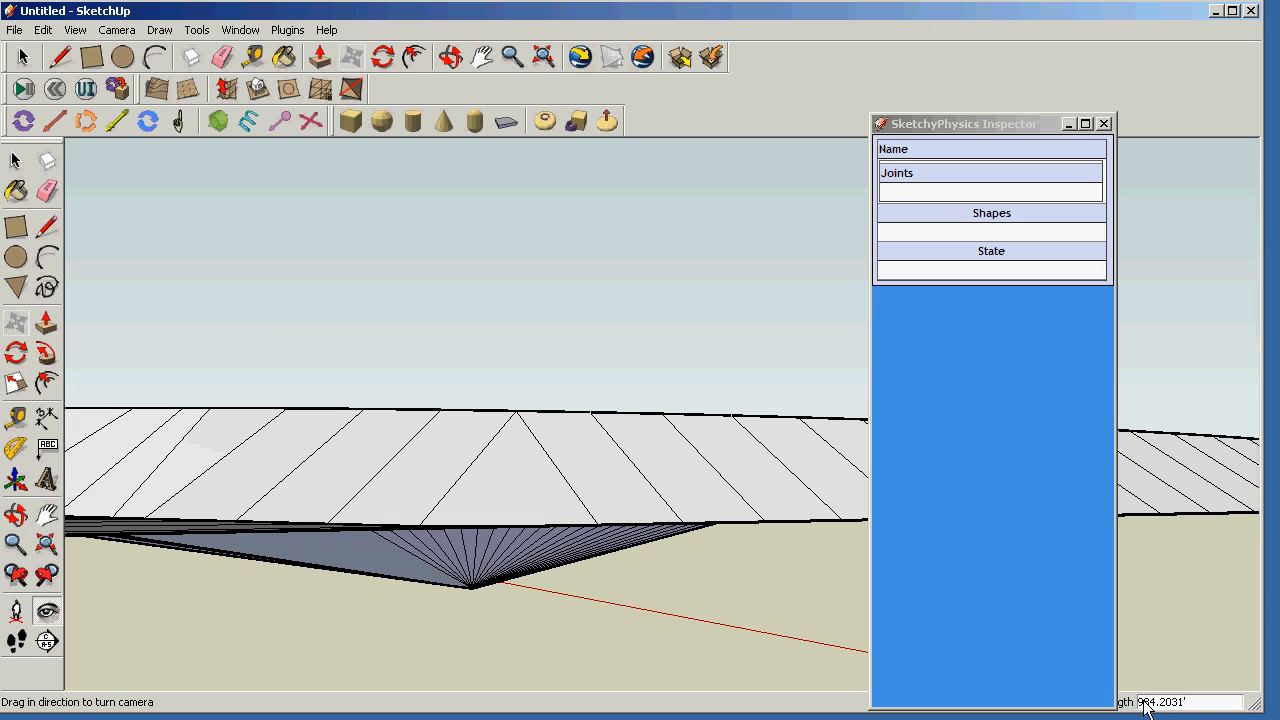
{"action": "type", "text": "10000"}
{"action": "key", "text": "Return"}
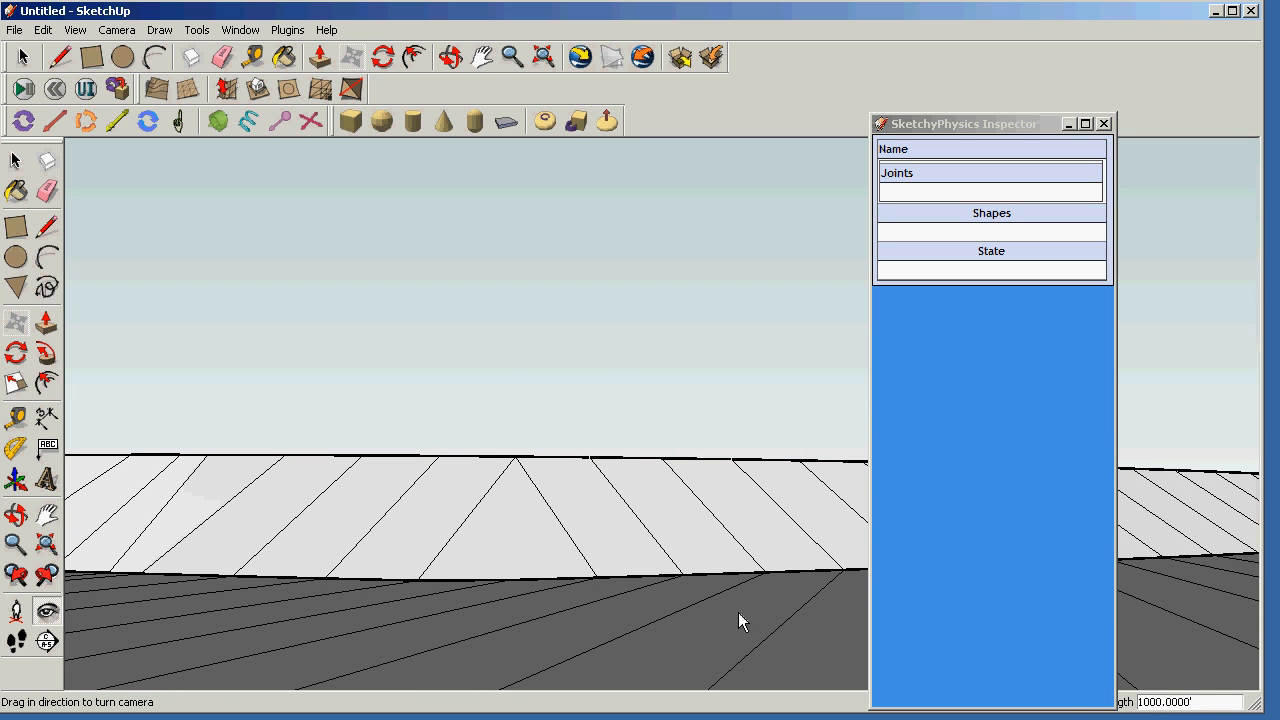
- Look around from the raised viewpoint and walk through the model to view the curved road across the surface
{"action": "left_click", "coordinate": [47, 613]}
{"action": "mouse_move", "coordinate": [200, 565]}
{"action": "left_mouse_down"}
{"action": "mouse_move", "coordinate": [563, 551]}
{"action": "mouse_move", "coordinate": [651, 514]}
{"action": "mouse_move", "coordinate": [432, 449]}
{"action": "mouse_move", "coordinate": [314, 491]}
{"action": "mouse_move", "coordinate": [209, 563]}
{"action": "left_mouse_up"}
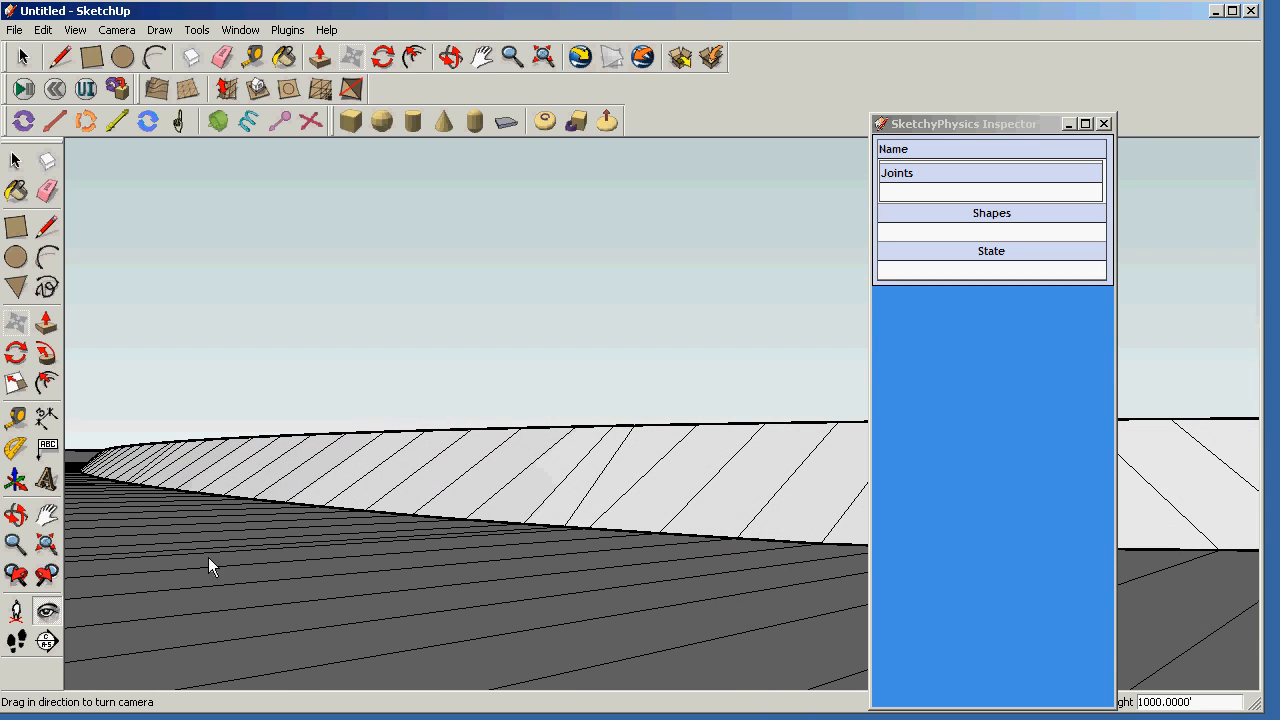
{"action": "left_click", "coordinate": [16, 641]}
{"action": "left_click_drag", "start_coordinate": [333, 629], "coordinate": [313, 582]}
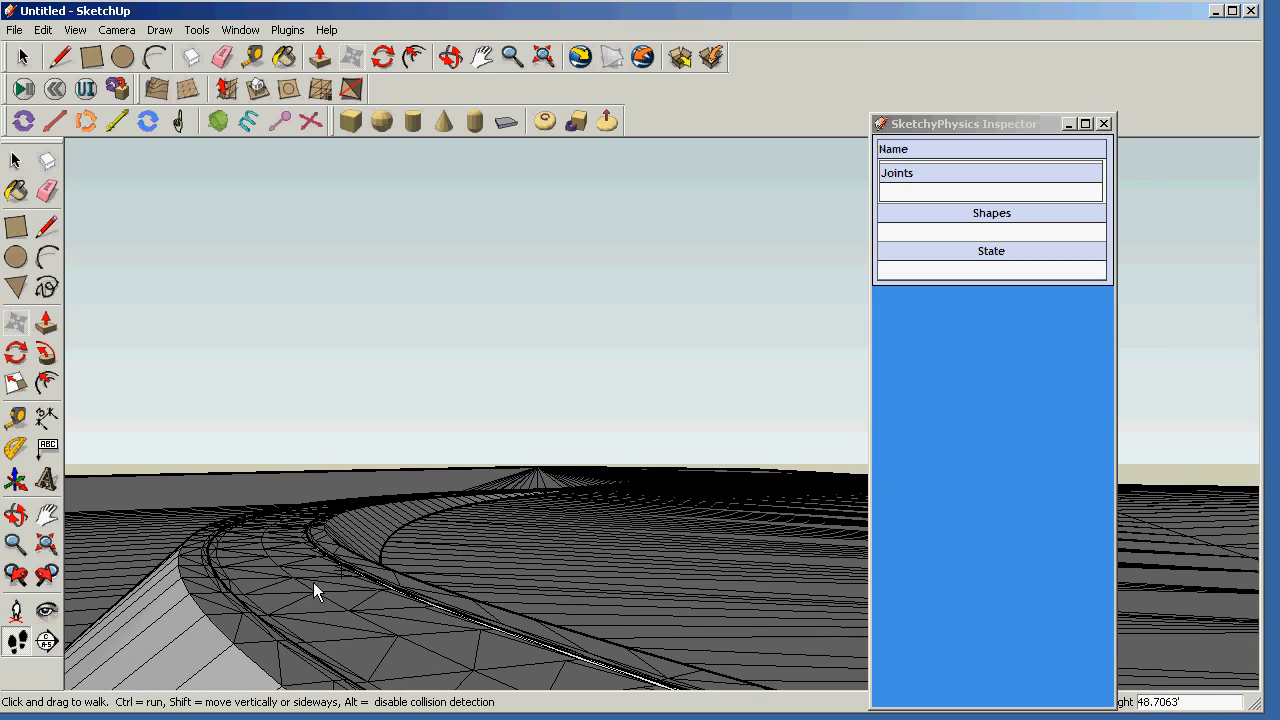
- Turn off shadows and place a section plane on a face of the curved road surface in the foreground
{"action": "left_click", "coordinate": [77, 31]}
{"action": "left_click", "coordinate": [104, 188]}
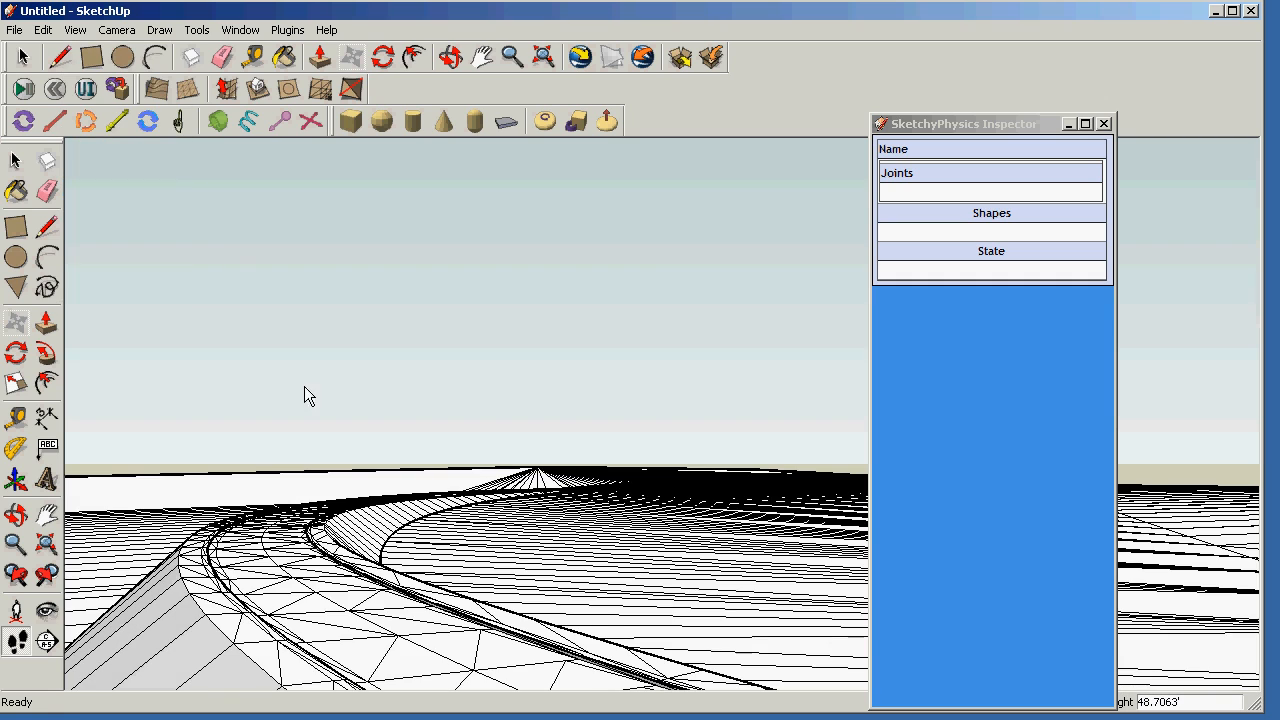
{"action": "left_click", "coordinate": [46, 641]}
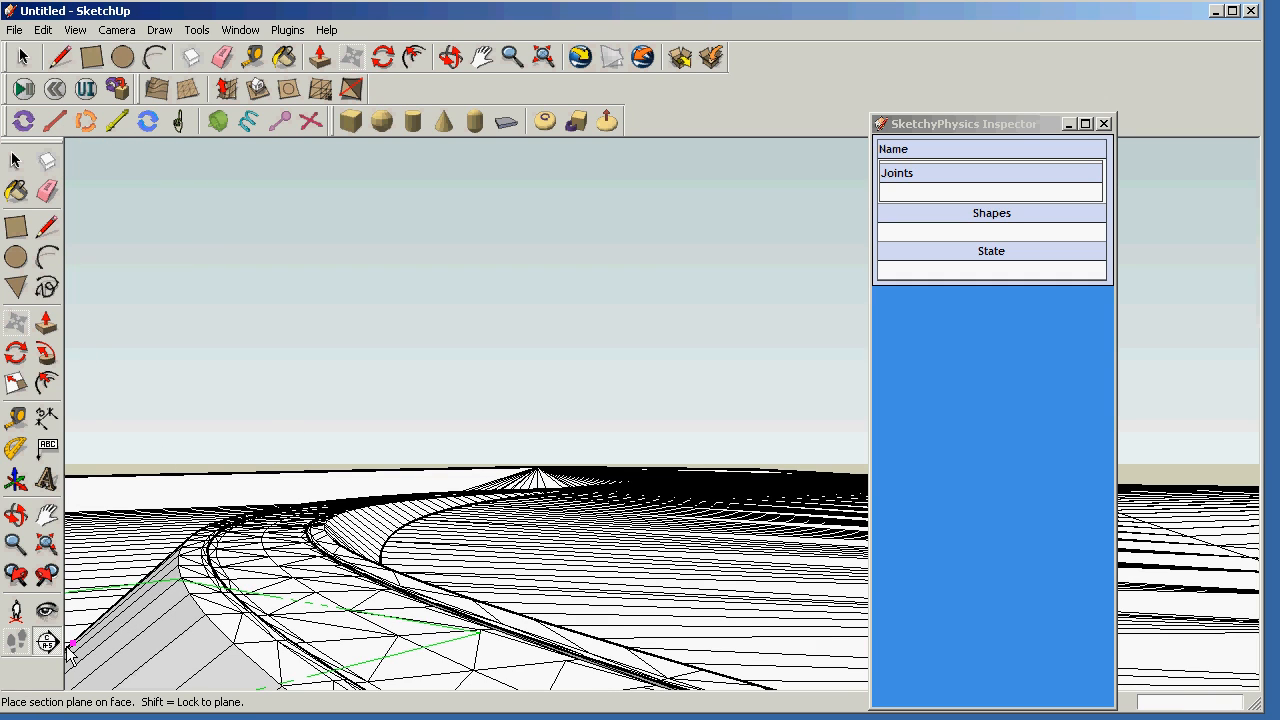
{"action": "left_click", "coordinate": [317, 592]}
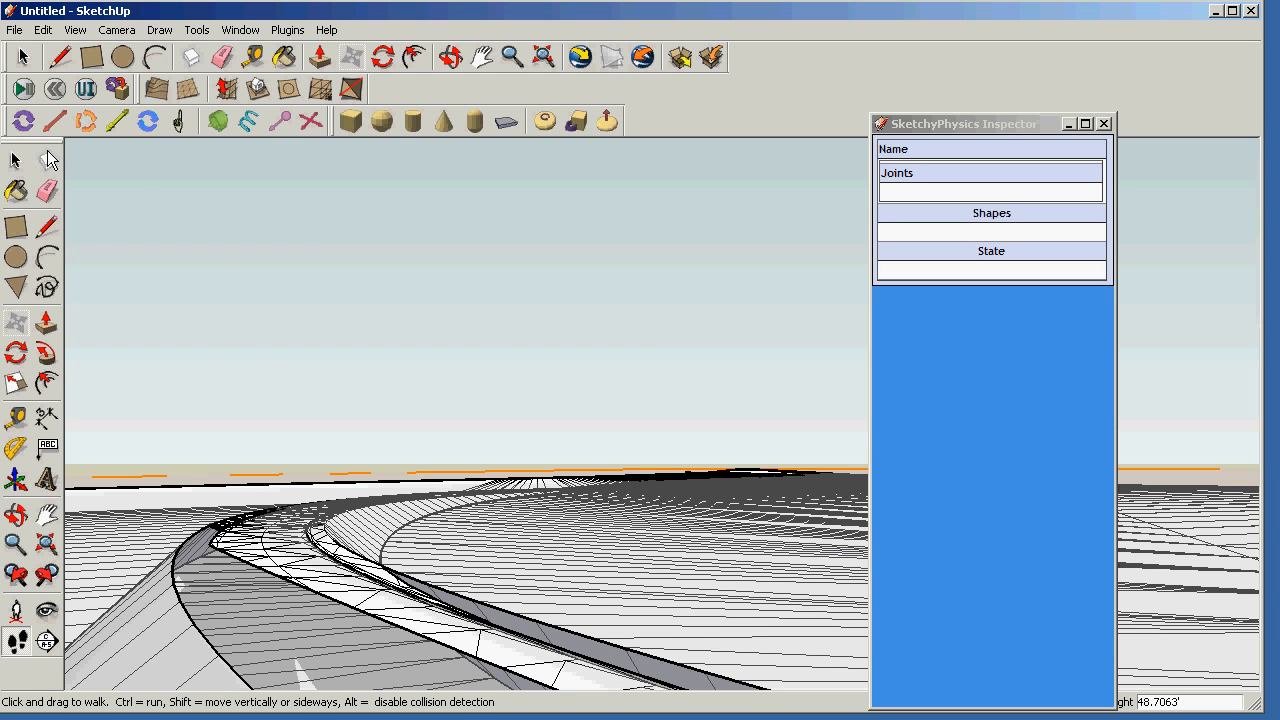